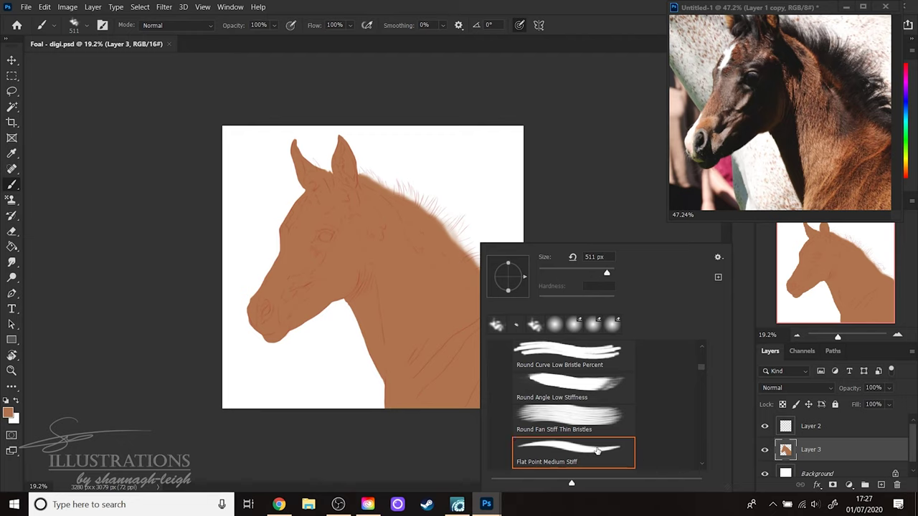
# - Review the brush presets and check the contents of Layer 2 and Layer 3 by hiding and reshowing each
pyautogui.scroll(-3, 700, 363)
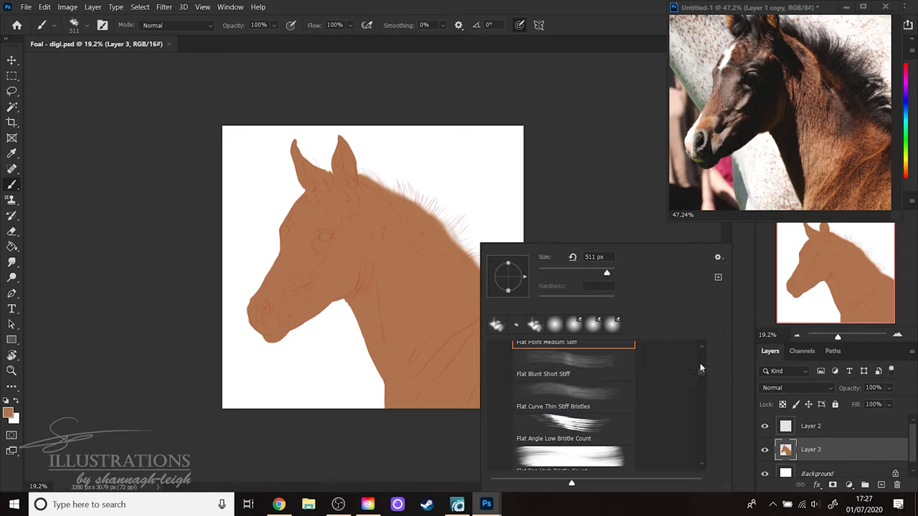
pyautogui.moveTo(701, 368); pyautogui.dragTo(703, 350)
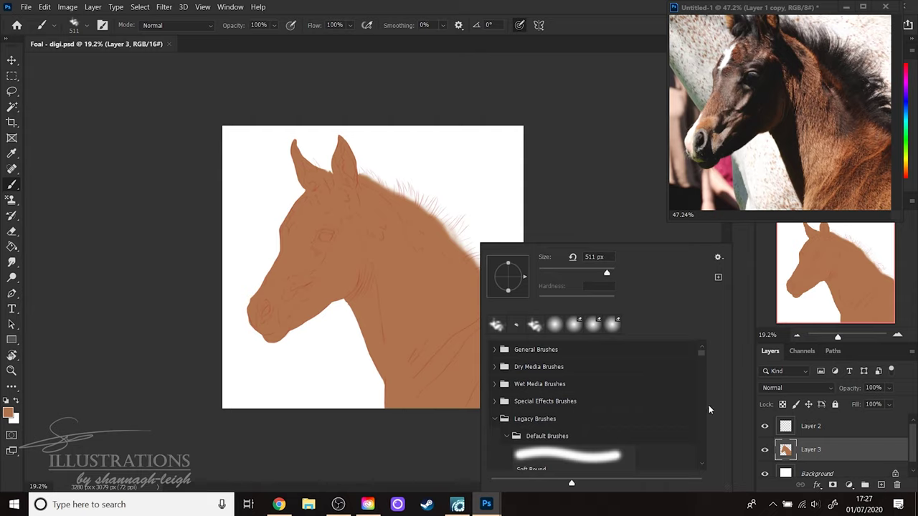
pyautogui.click(821, 452)
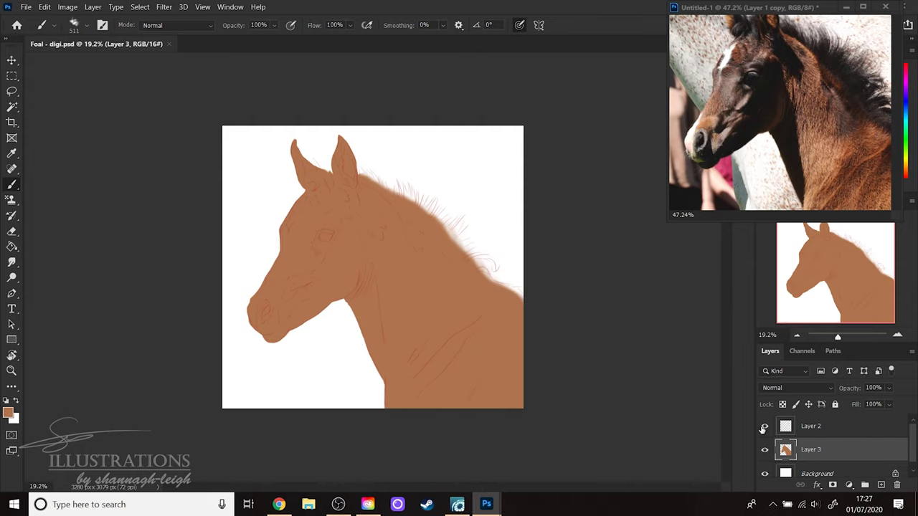
pyautogui.click(764, 429)
pyautogui.click(764, 429)
pyautogui.click(765, 450)
pyautogui.click(765, 452)
# - Add a new layer above the Layer 2 sketch and make it a clipping mask on Layer 2
pyautogui.click(808, 425)
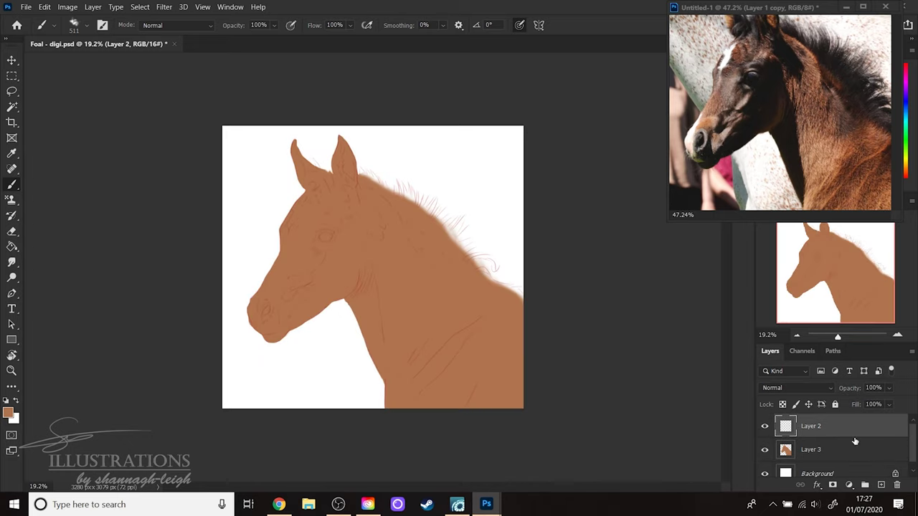
pyautogui.click(881, 486)
pyautogui.rightClick(835, 427)
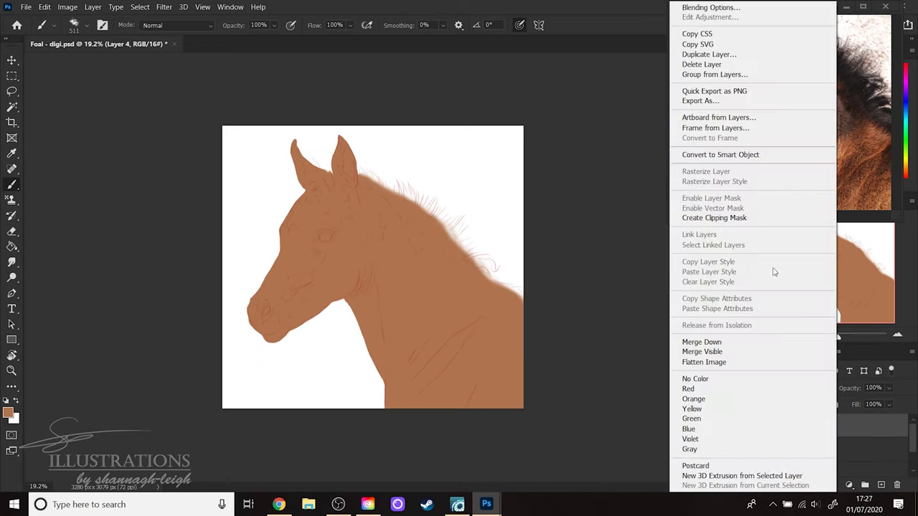
pyautogui.click(736, 215)
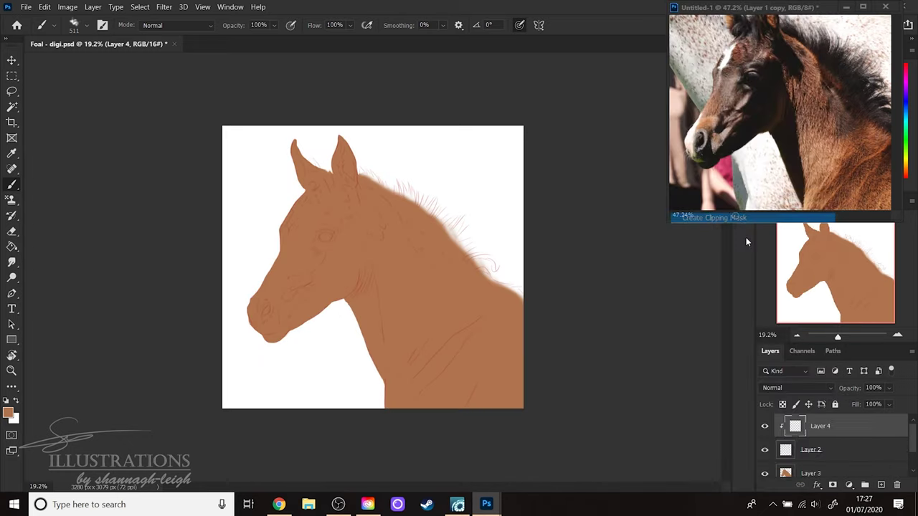
# - Set the foreground color to dark brown 322a25 and fill the clipped layer with it to recolor the sketch lines
pyautogui.click(9, 413)
pyautogui.click(570, 382)
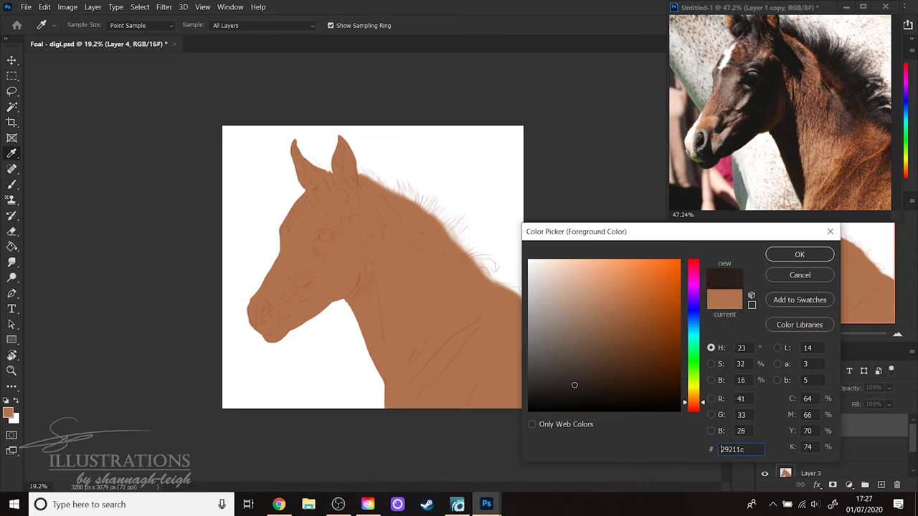
pyautogui.click(792, 257)
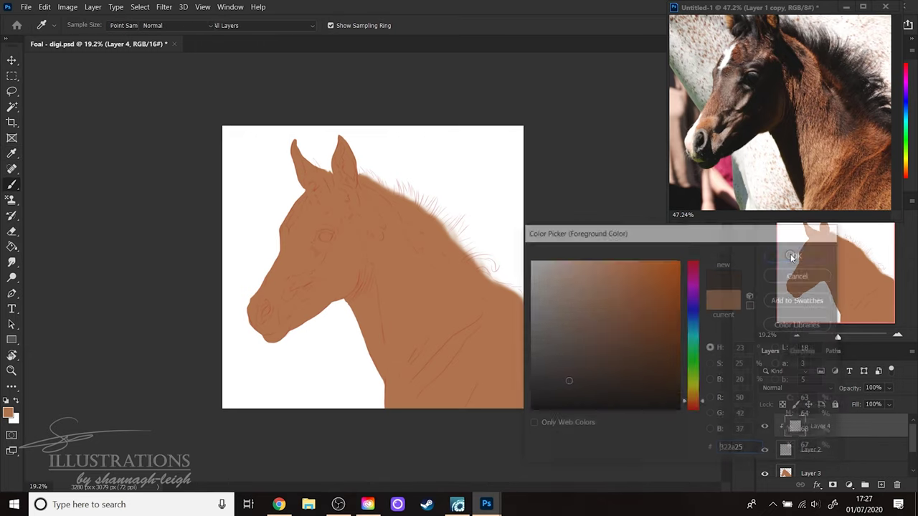
pyautogui.press('e')
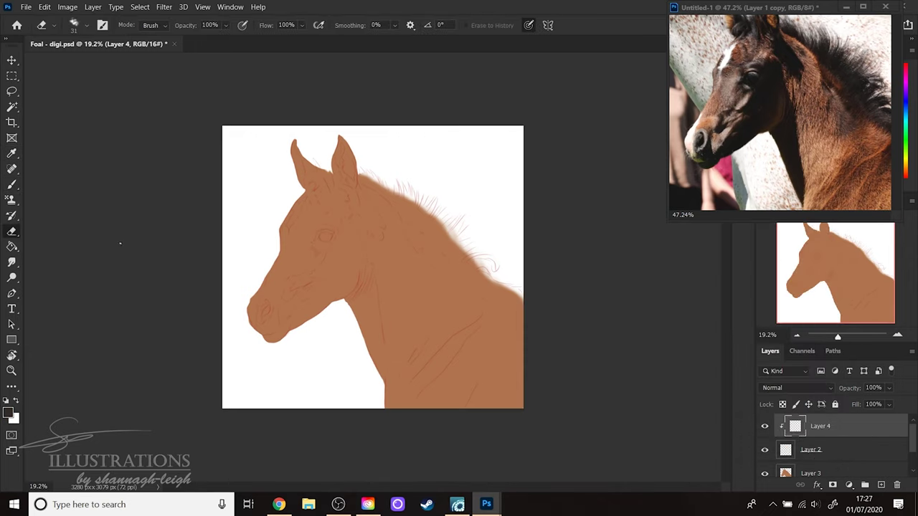
pyautogui.click(15, 250)
pyautogui.click(300, 243)
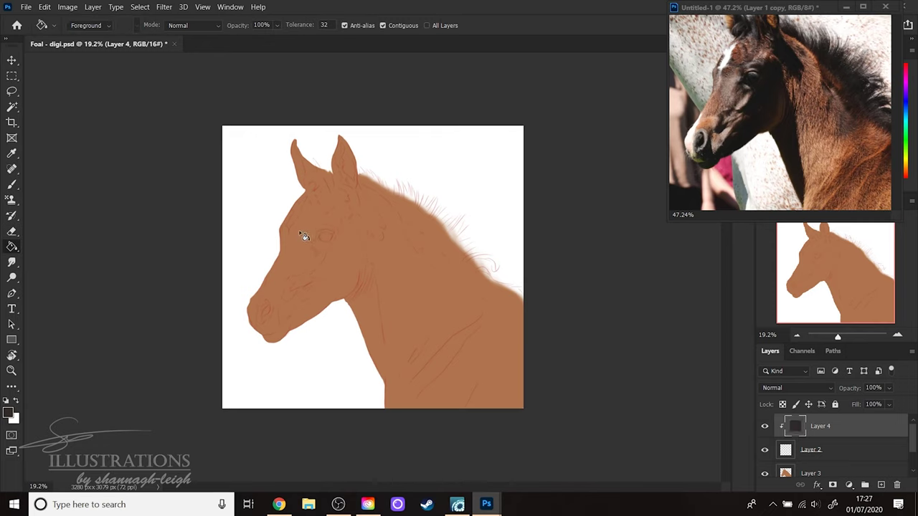
# - Set the Flat Point Medium Stiff brush size to 77 px
pyautogui.click(11, 185)
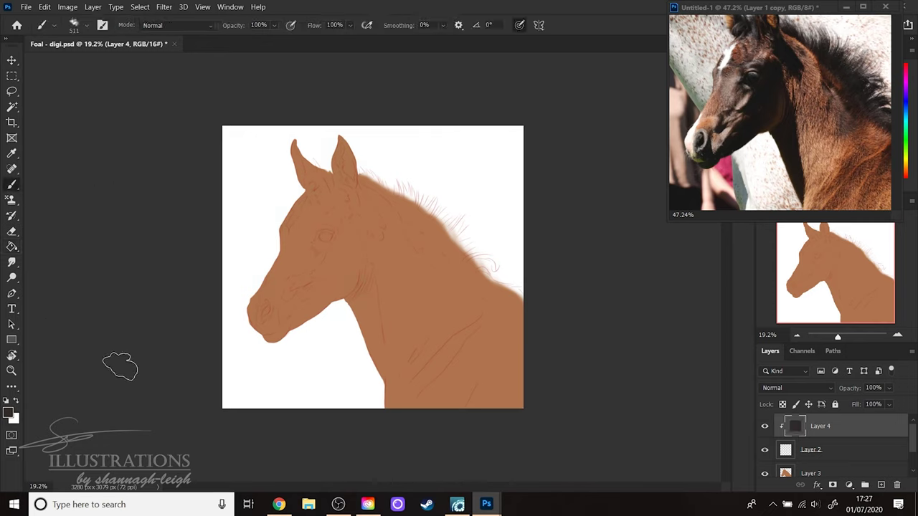
pyautogui.rightClick(499, 265)
pyautogui.click(534, 271)
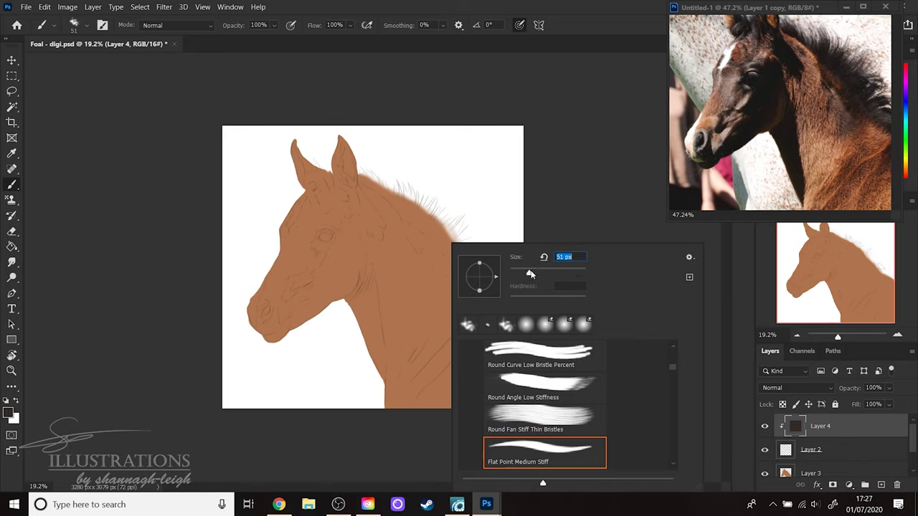
pyautogui.click(541, 275)
# - Merge the dark brown fill layer and the Layer 2 sketch into one layer
pyautogui.click(853, 452)
pyautogui.keyDown('shift'); pyautogui.click(853, 427); pyautogui.keyUp('shift')
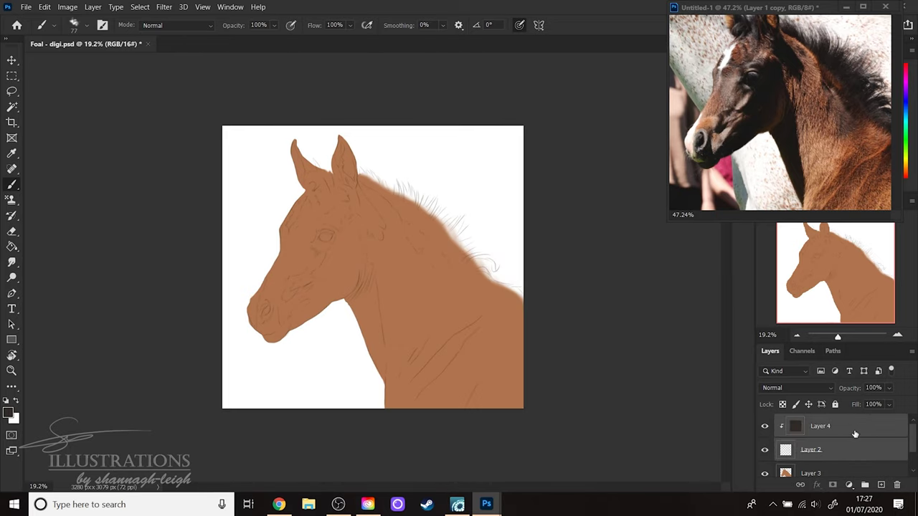
pyautogui.rightClick(855, 430)
pyautogui.click(759, 344)
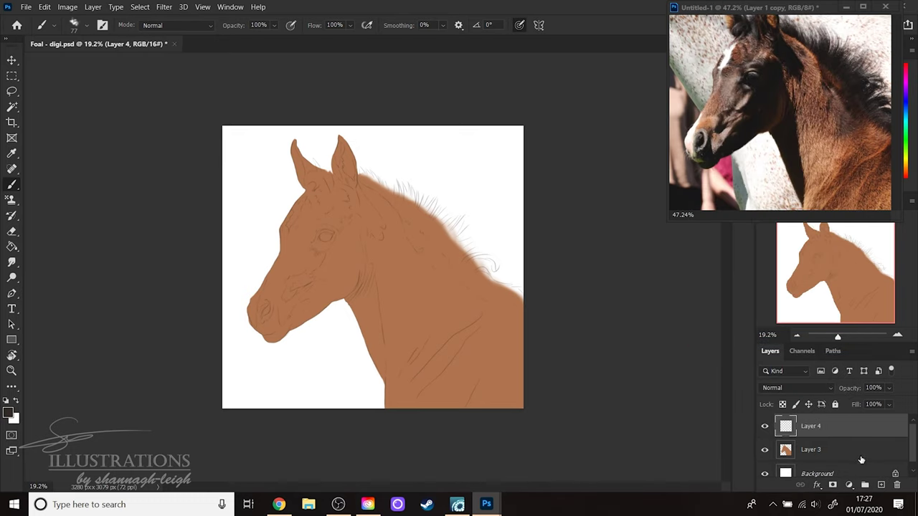
# - Add a new layer beneath the sketch layer and clip it to the brown base on Layer 3
pyautogui.keyDown('ctrl'); pyautogui.click(881, 485); pyautogui.keyUp('ctrl')
pyautogui.rightClick(845, 435)
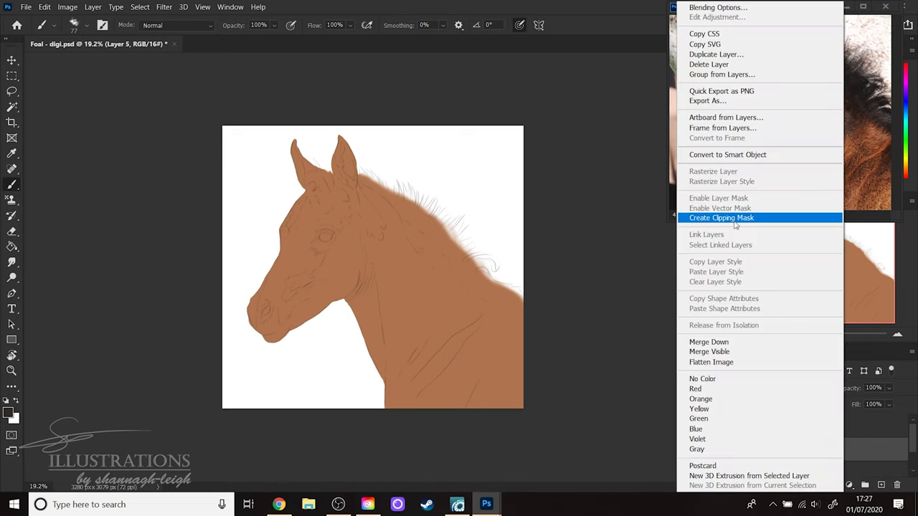
pyautogui.click(739, 217)
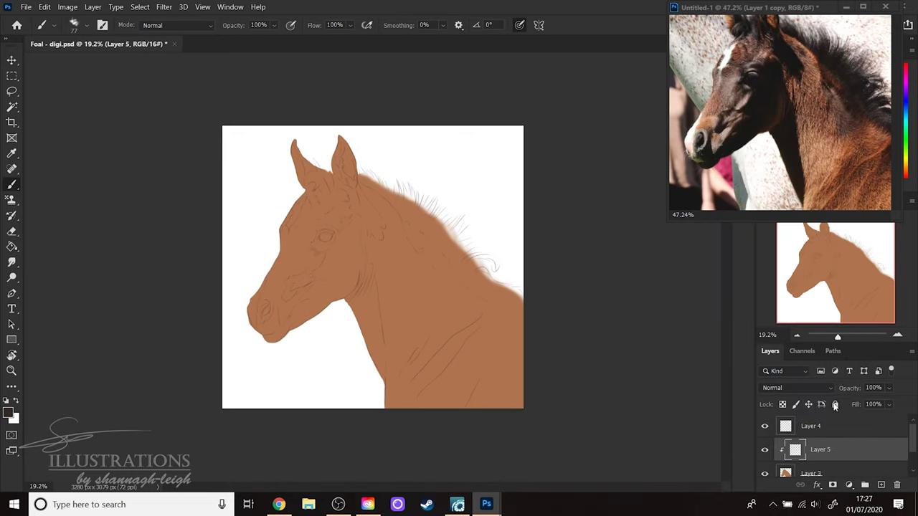
# - Release Layer 5 from its clipping mask, try it beneath Layer 3, and restore its clipped placement above
pyautogui.rightClick(863, 452)
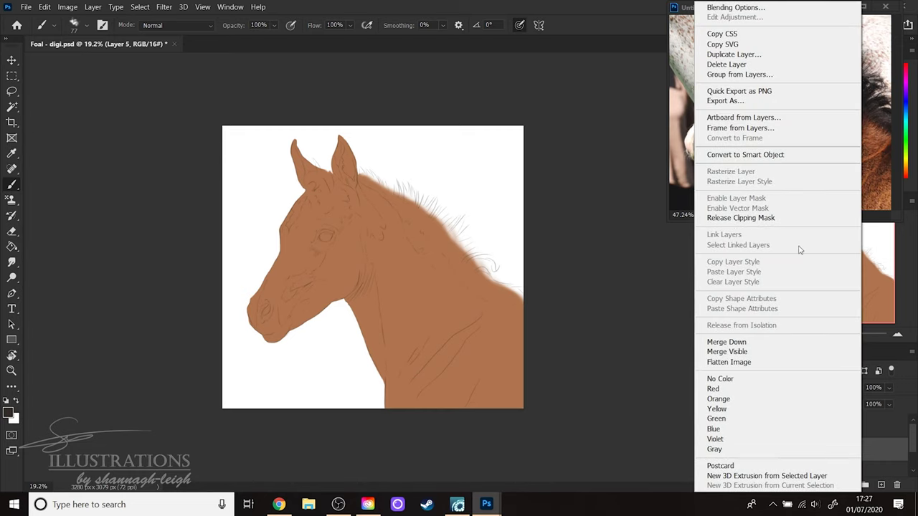
pyautogui.click(787, 217)
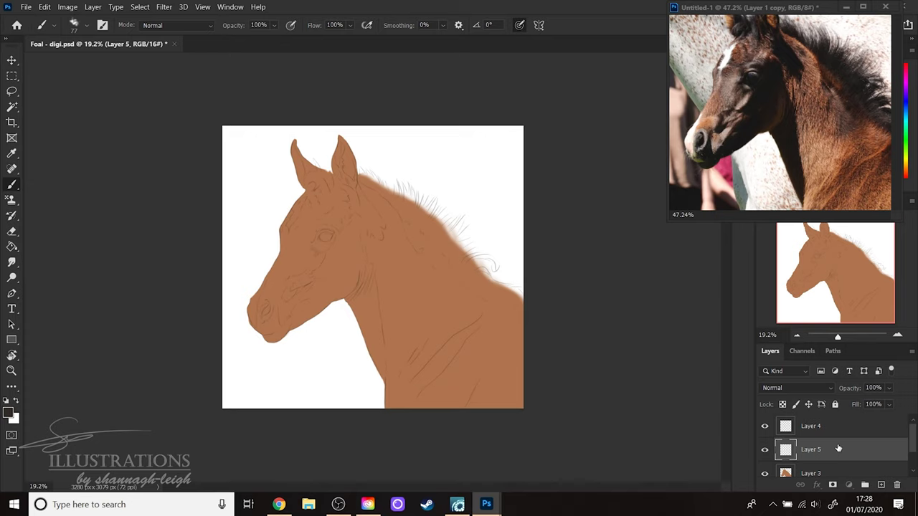
pyautogui.scroll(-2, 839, 449)
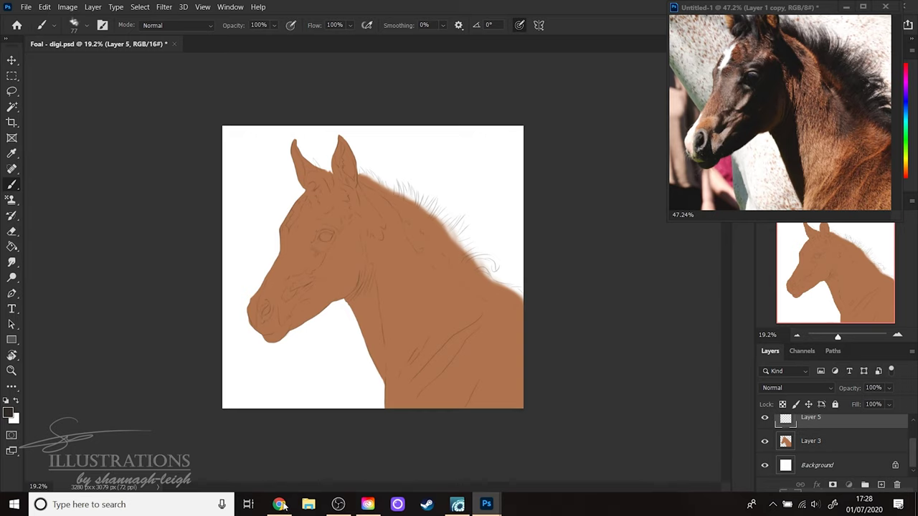
pyautogui.moveTo(284, 498); pyautogui.dragTo(869, 415)
pyautogui.hotkey('ctrl', '[')
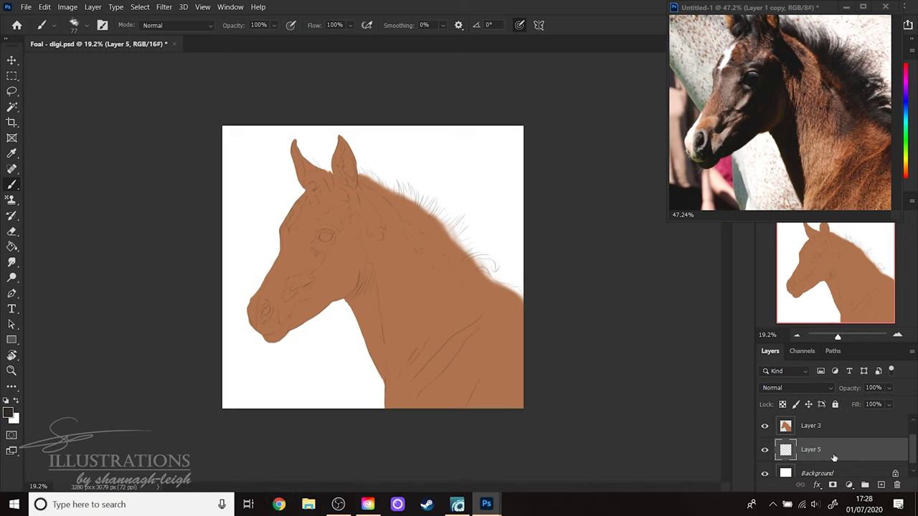
pyautogui.moveTo(833, 458); pyautogui.dragTo(834, 426)
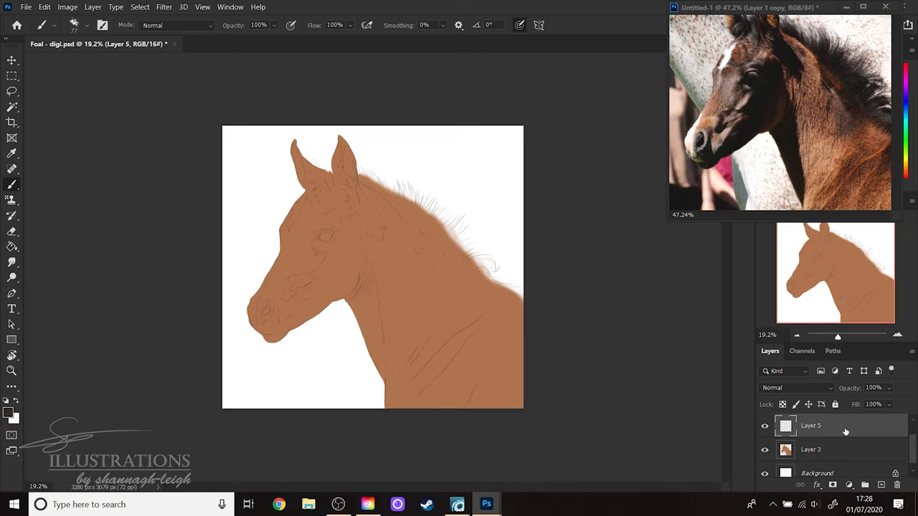
pyautogui.rightClick(845, 431)
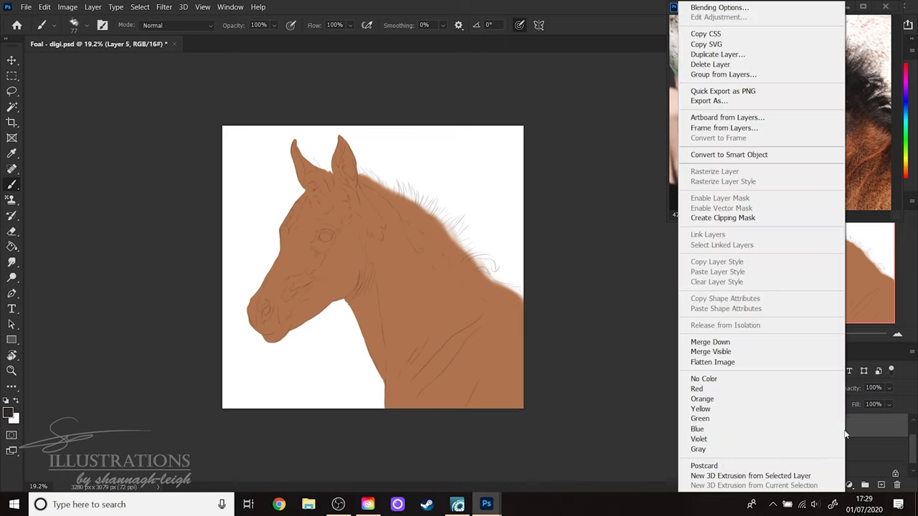
pyautogui.click(753, 218)
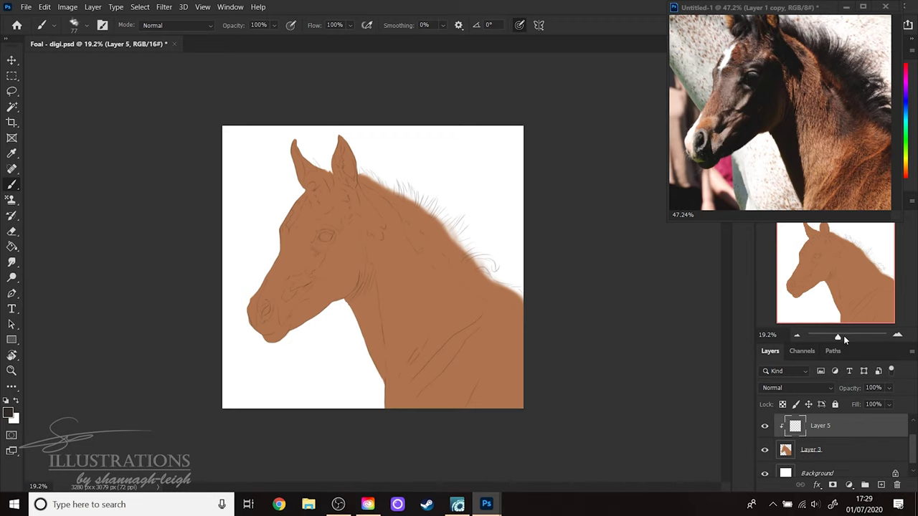
# - Examine the foal's head and eye up close in the drawing and in the reference photo
pyautogui.moveTo(839, 336); pyautogui.dragTo(845, 337)
pyautogui.moveTo(832, 293); pyautogui.dragTo(755, 184)
pyautogui.moveTo(829, 245); pyautogui.dragTo(836, 263)
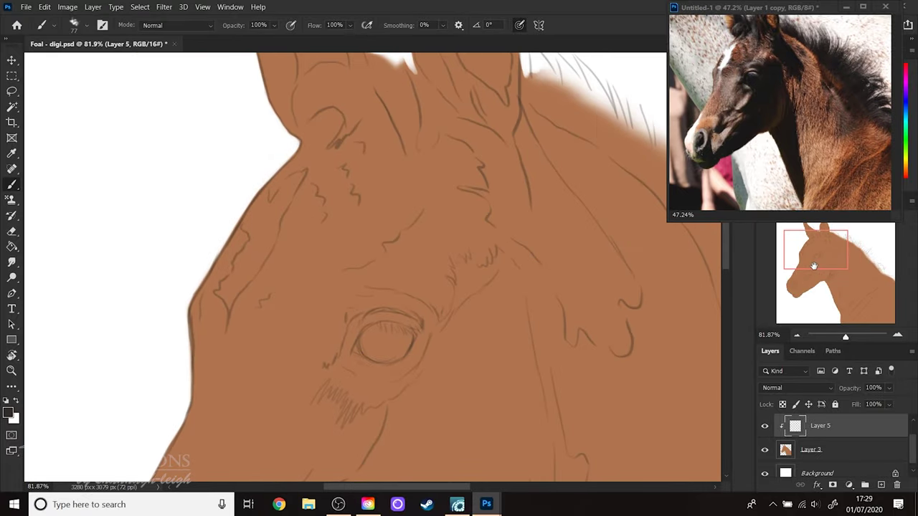
pyautogui.click(814, 209)
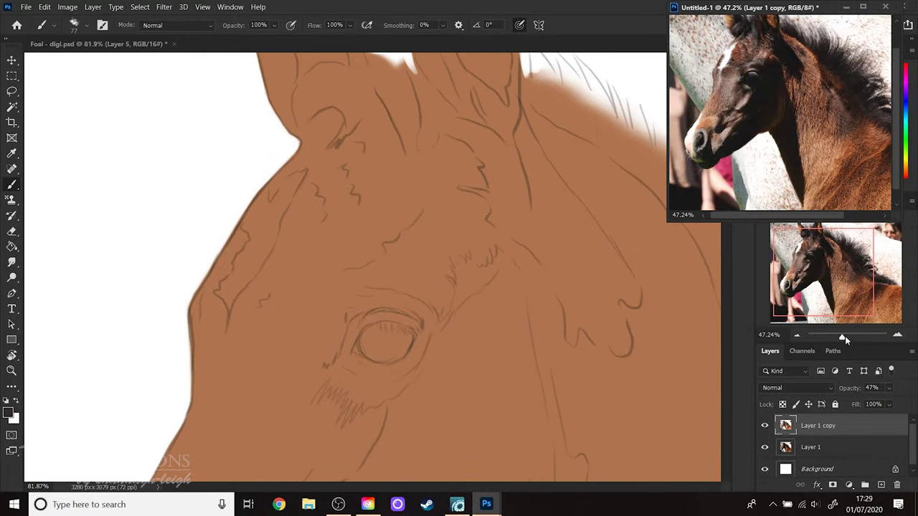
pyautogui.moveTo(842, 337)
pyautogui.mouseDown()
pyautogui.moveTo(854, 338)
pyautogui.moveTo(825, 337)
pyautogui.moveTo(853, 343)
pyautogui.moveTo(842, 333)
pyautogui.mouseUp()
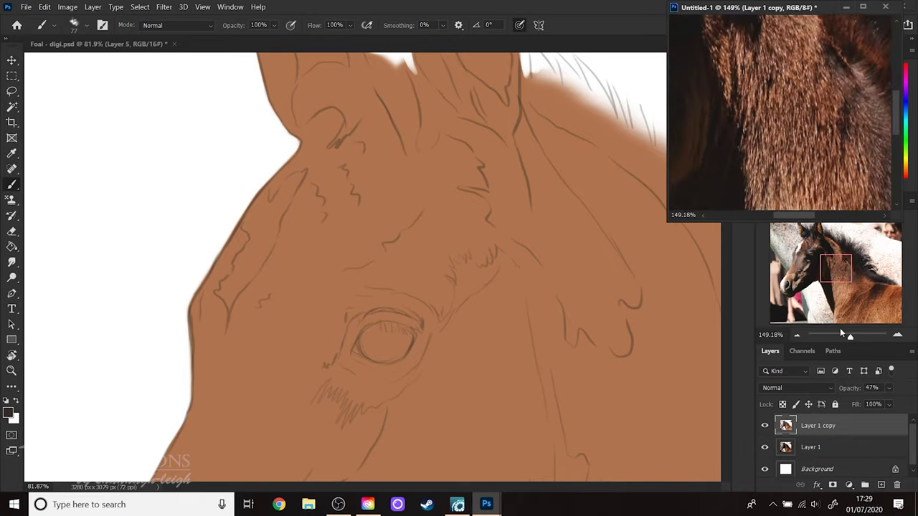
pyautogui.moveTo(836, 269); pyautogui.dragTo(813, 259)
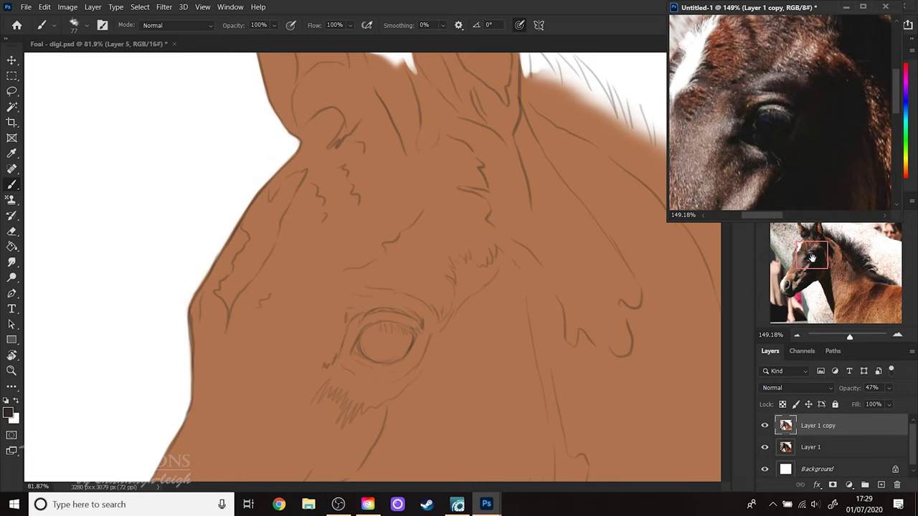
pyautogui.moveTo(850, 339); pyautogui.dragTo(848, 339)
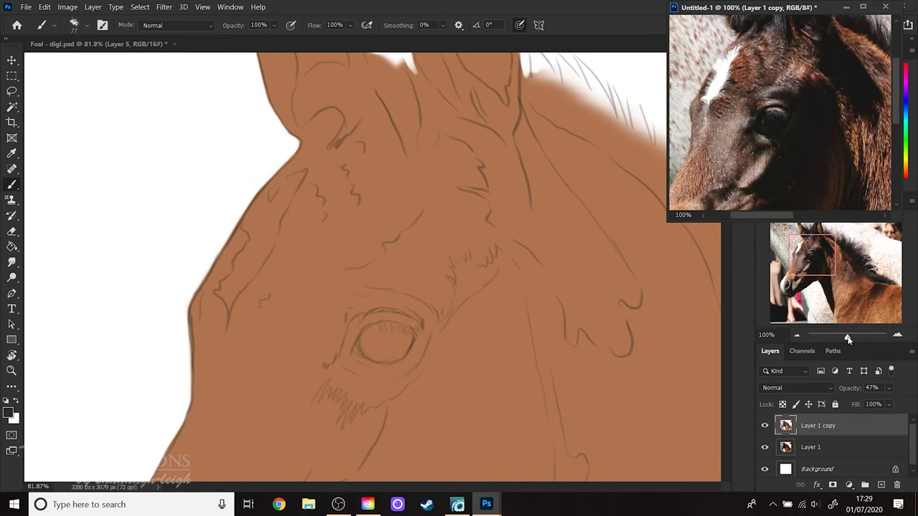
pyautogui.moveTo(814, 265); pyautogui.dragTo(810, 271)
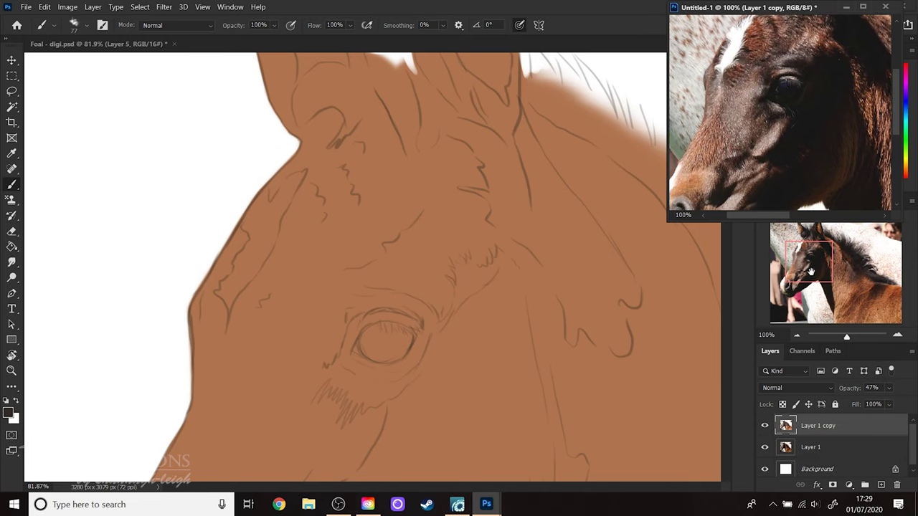
pyautogui.moveTo(847, 339); pyautogui.dragTo(845, 339)
pyautogui.moveTo(842, 305); pyautogui.dragTo(792, 292)
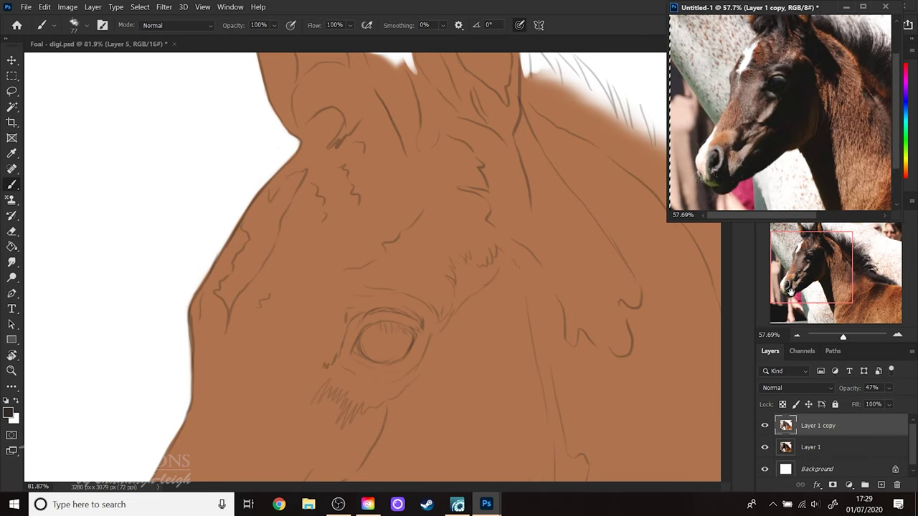
# - Return to the foal drawing with the whole head in view and set the brush size to 161 px
pyautogui.click(605, 331)
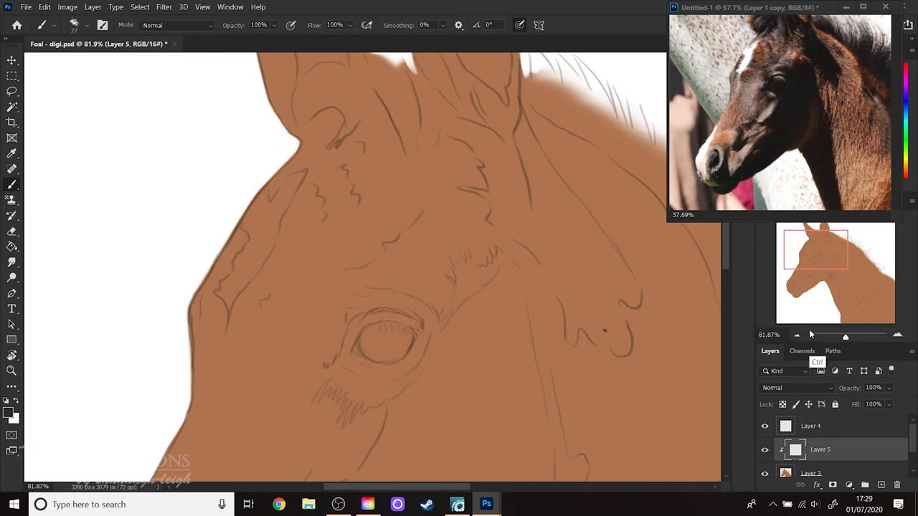
pyautogui.moveTo(845, 337); pyautogui.dragTo(841, 337)
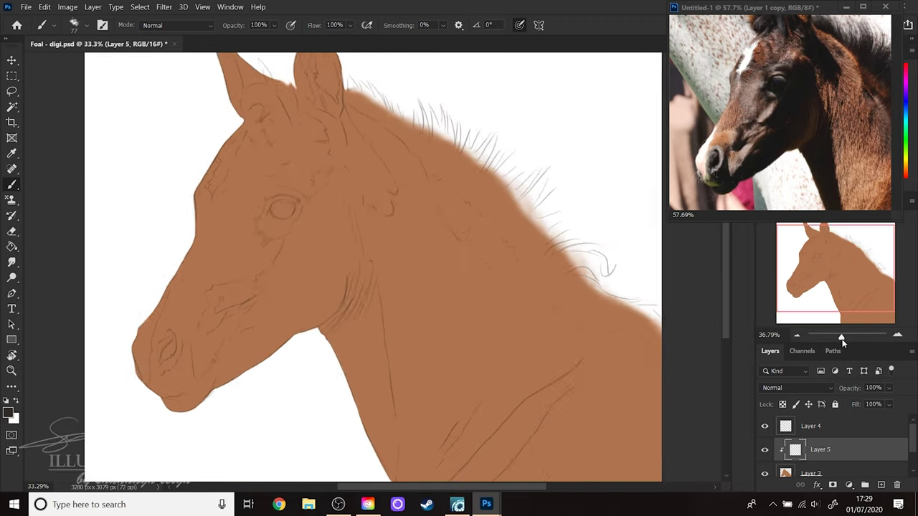
pyautogui.moveTo(835, 297); pyautogui.dragTo(802, 271)
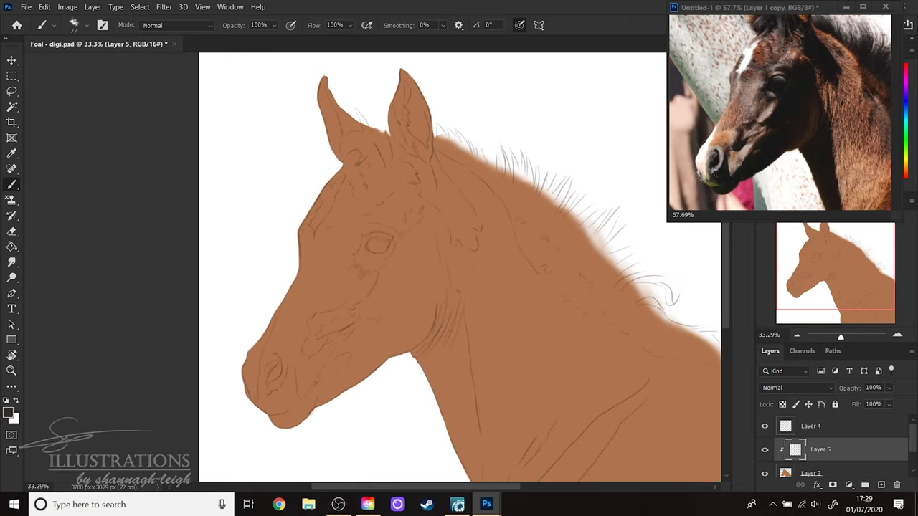
pyautogui.rightClick(543, 254)
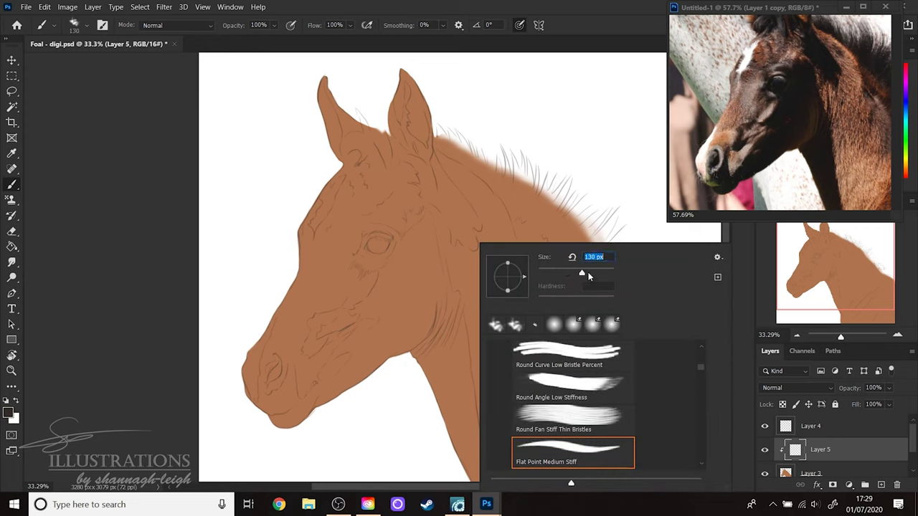
pyautogui.press('Return')
pyautogui.press('alt')
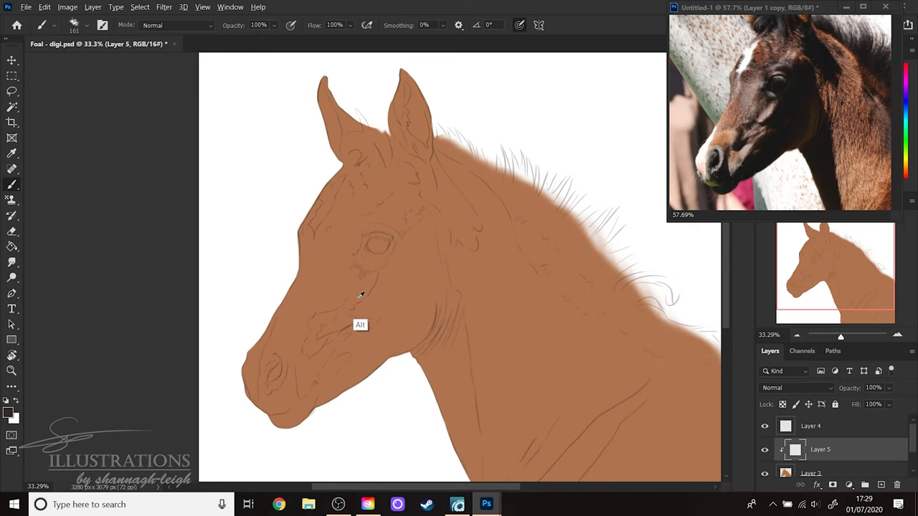
# - Sample the coat brown, mute it to grey-brown 846e60, and swap it into the background color
pyautogui.keyDown('alt'); pyautogui.click(333, 284); pyautogui.keyUp('alt')
pyautogui.click(8, 413)
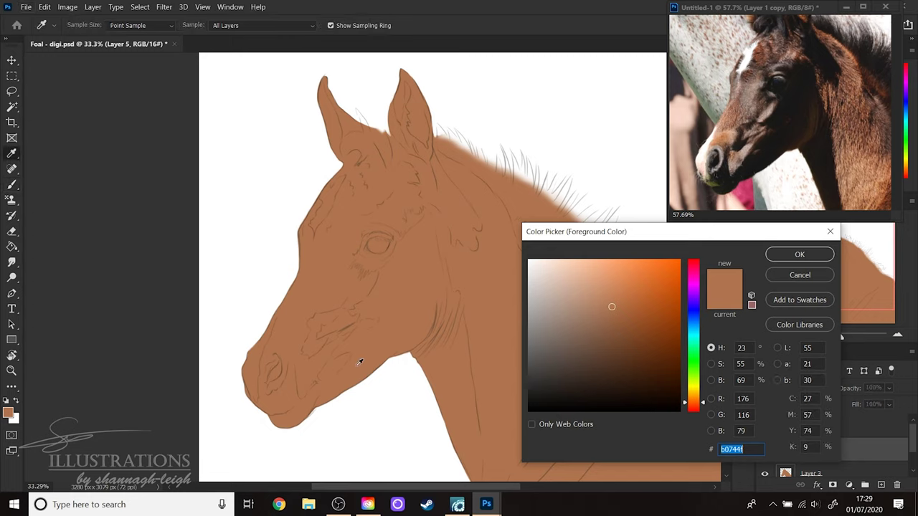
pyautogui.moveTo(593, 342)
pyautogui.mouseDown()
pyautogui.moveTo(610, 368)
pyautogui.moveTo(591, 368)
pyautogui.moveTo(590, 343)
pyautogui.moveTo(571, 334)
pyautogui.mouseUp()
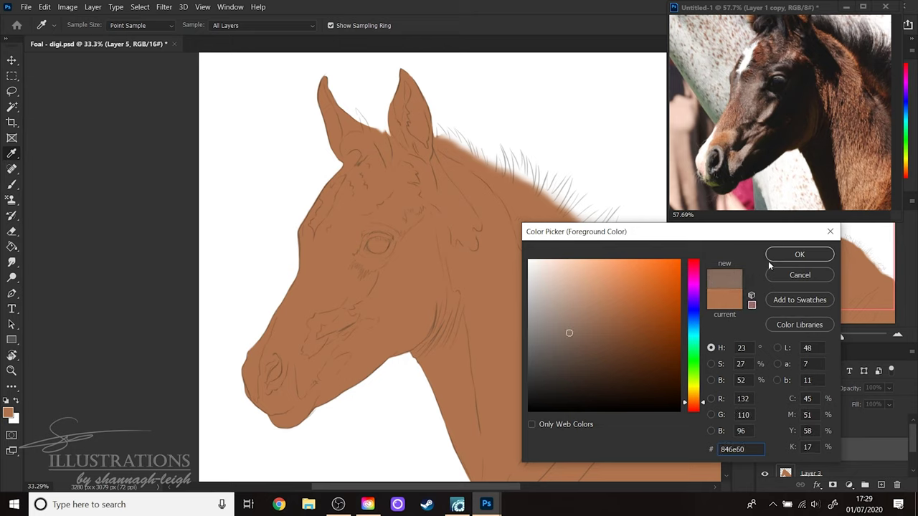
pyautogui.click(774, 258)
pyautogui.click(17, 401)
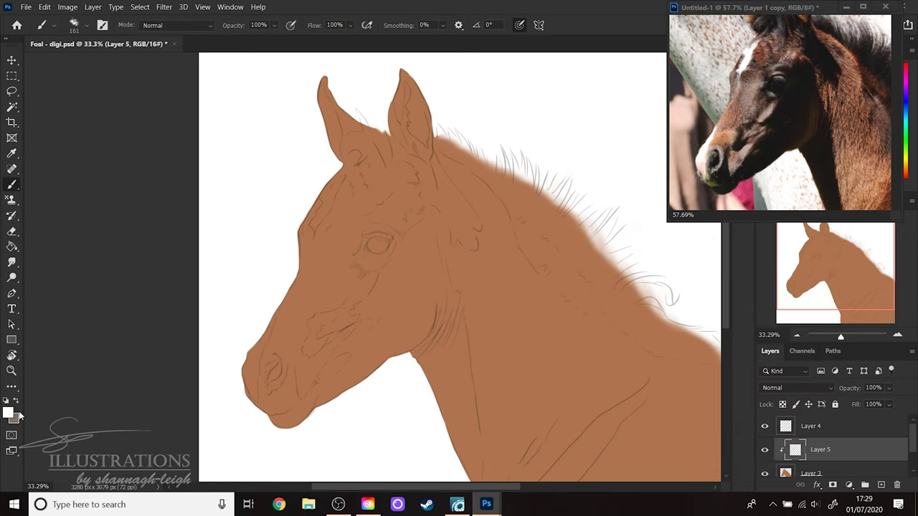
# - Sample the coat brown again and set the foreground color to a dark, muted version of it
pyautogui.click(8, 413)
pyautogui.moveTo(611, 358)
pyautogui.mouseDown()
pyautogui.moveTo(592, 371)
pyautogui.moveTo(580, 367)
pyautogui.moveTo(586, 353)
pyautogui.mouseUp()
pyautogui.click(486, 291)
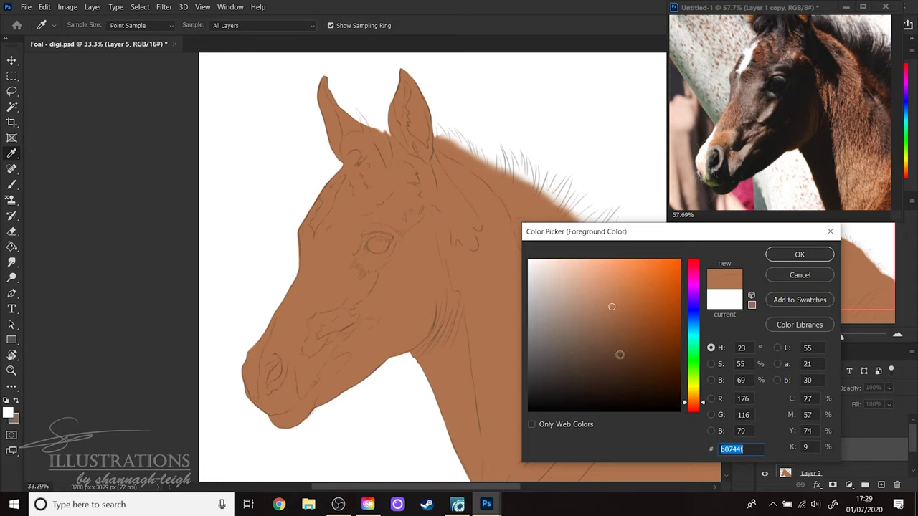
pyautogui.click(582, 348)
pyautogui.moveTo(581, 348); pyautogui.dragTo(579, 355)
pyautogui.click(797, 254)
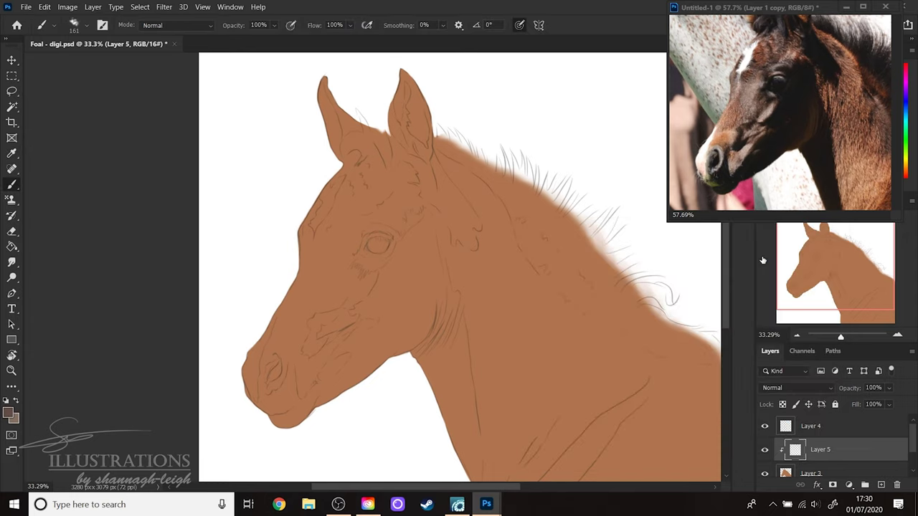
# - Lower the brush opacity to 26%, set its size to 190 px, and begin shading the foal's cheek and forehead
pyautogui.click(274, 26)
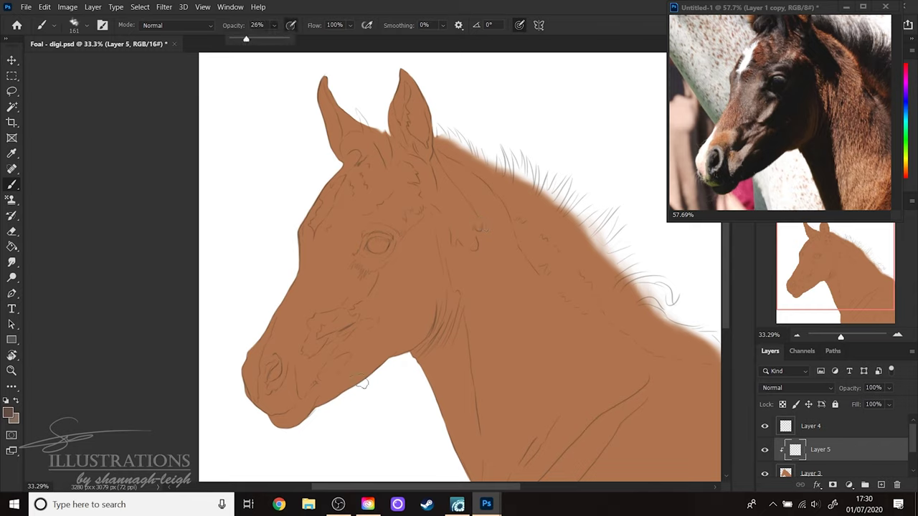
pyautogui.rightClick(464, 313)
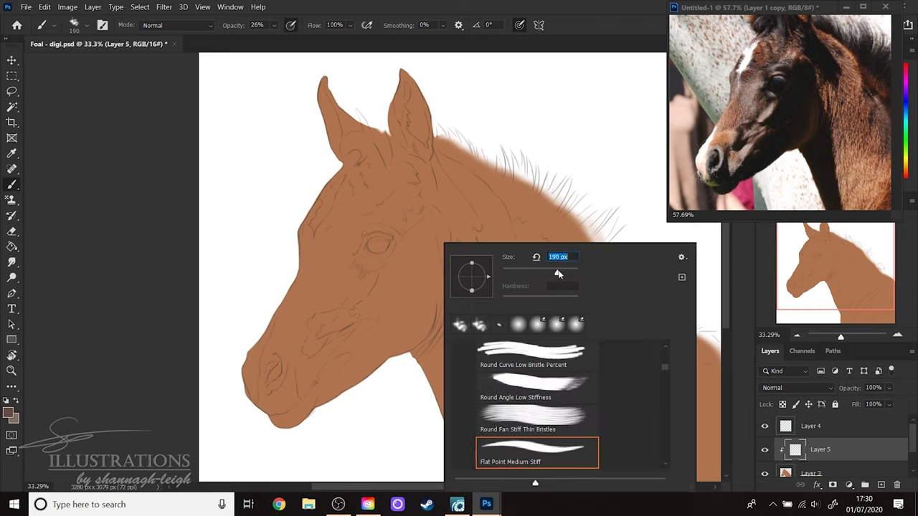
pyautogui.press('Return')
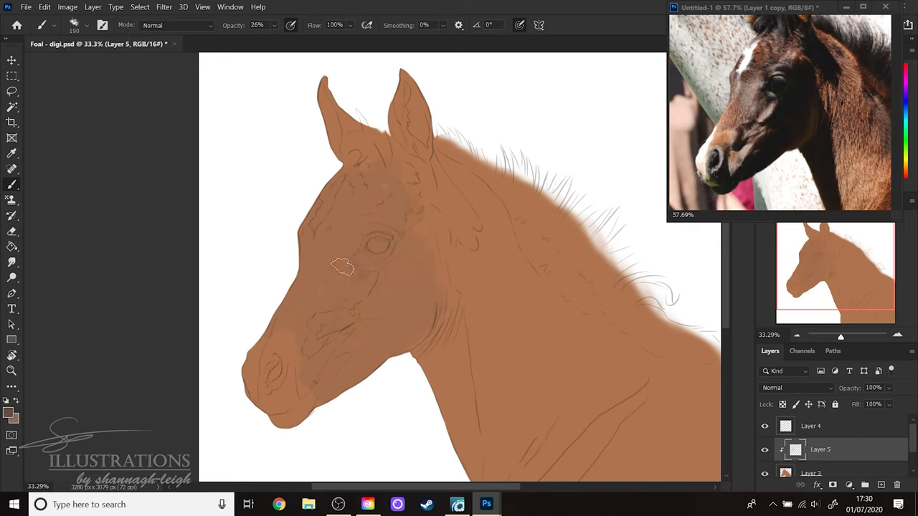
# - Enlarge the brush to 417 px and spread the translucent dark brown evenly across the face above the muzzle
pyautogui.rightClick(367, 278)
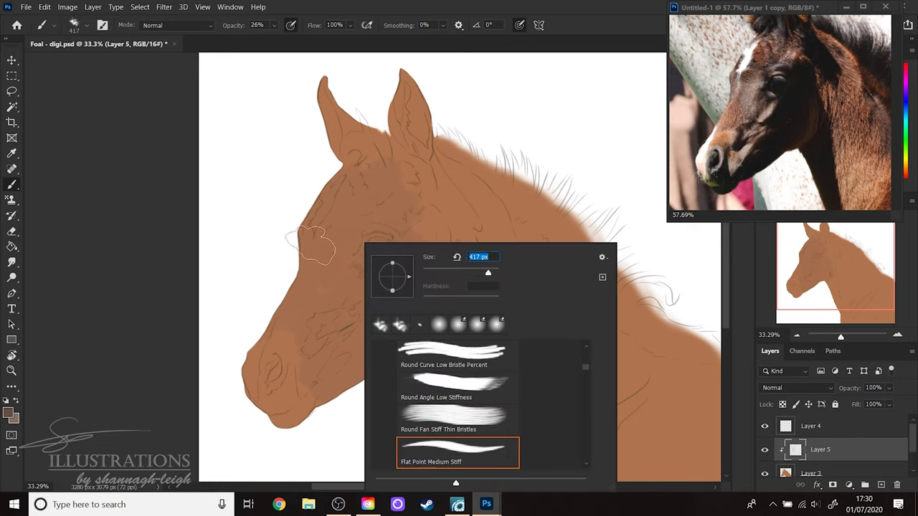
pyautogui.click(315, 284)
pyautogui.moveTo(280, 301)
pyautogui.mouseDown()
pyautogui.moveTo(313, 271)
pyautogui.moveTo(315, 285)
pyautogui.moveTo(336, 292)
pyautogui.moveTo(328, 368)
pyautogui.moveTo(396, 339)
pyautogui.moveTo(420, 298)
pyautogui.moveTo(399, 219)
pyautogui.moveTo(387, 220)
pyautogui.moveTo(380, 188)
pyautogui.mouseUp()
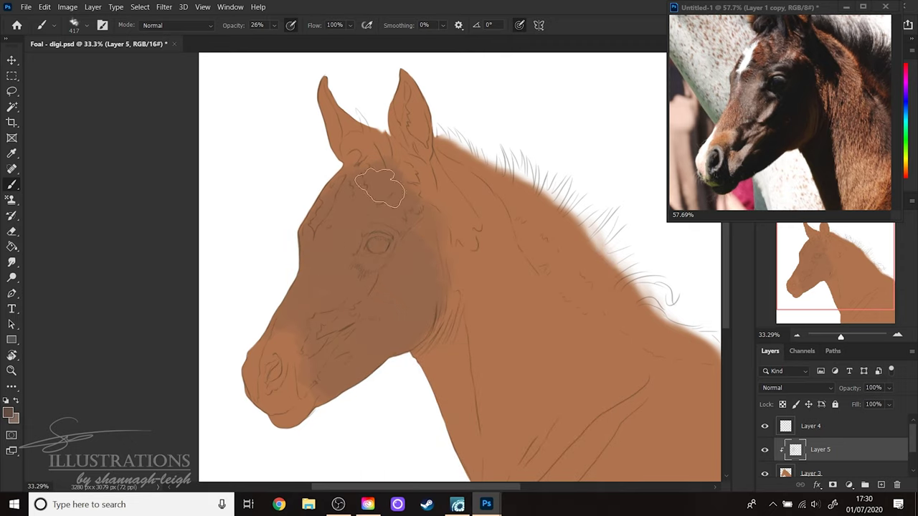
# - Raise the brush opacity to 48% and darken the forehead, eye area, cheek, jaw and bridge of the nose
pyautogui.click(275, 27)
pyautogui.click(290, 38)
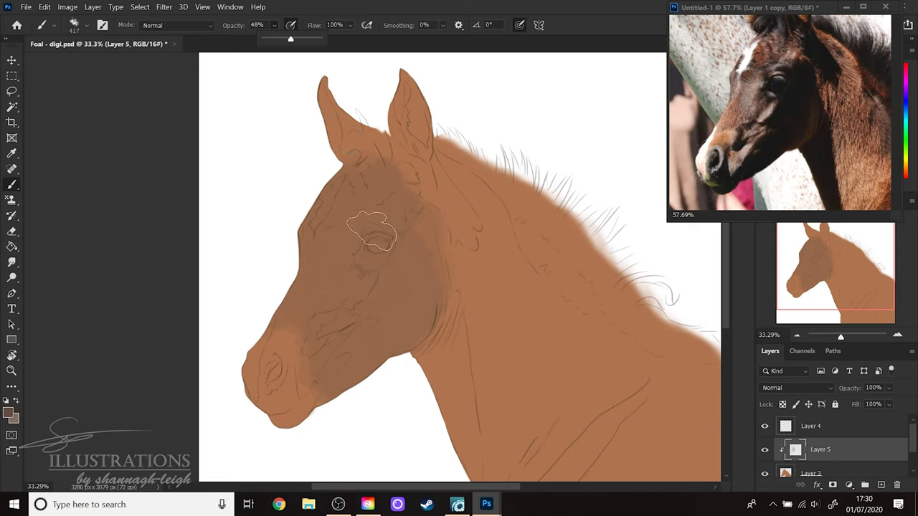
pyautogui.moveTo(403, 214)
pyautogui.mouseDown()
pyautogui.moveTo(359, 262)
pyautogui.moveTo(391, 196)
pyautogui.moveTo(378, 183)
pyautogui.moveTo(315, 256)
pyautogui.moveTo(308, 240)
pyautogui.moveTo(295, 252)
pyautogui.moveTo(311, 246)
pyautogui.moveTo(316, 284)
pyautogui.moveTo(334, 290)
pyautogui.moveTo(325, 314)
pyautogui.moveTo(353, 298)
pyautogui.moveTo(399, 242)
pyautogui.moveTo(368, 301)
pyautogui.moveTo(414, 219)
pyautogui.moveTo(392, 319)
pyautogui.moveTo(416, 218)
pyautogui.moveTo(419, 290)
pyautogui.mouseUp()
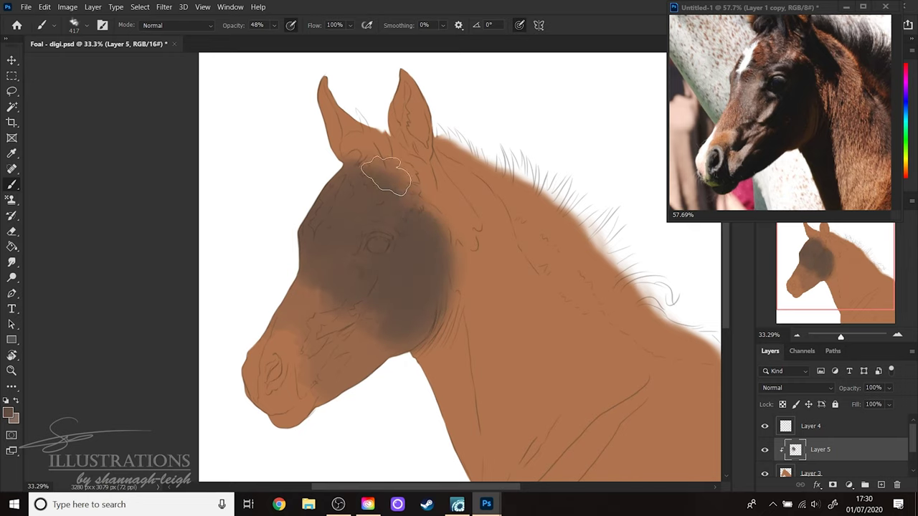
pyautogui.moveTo(380, 165)
pyautogui.mouseDown()
pyautogui.moveTo(421, 225)
pyautogui.moveTo(423, 216)
pyautogui.mouseUp()
pyautogui.moveTo(384, 319)
pyautogui.mouseDown()
pyautogui.moveTo(343, 385)
pyautogui.moveTo(331, 383)
pyautogui.moveTo(306, 312)
pyautogui.moveTo(316, 272)
pyautogui.moveTo(361, 233)
pyautogui.moveTo(349, 290)
pyautogui.moveTo(375, 286)
pyautogui.mouseUp()
pyautogui.press('alt')
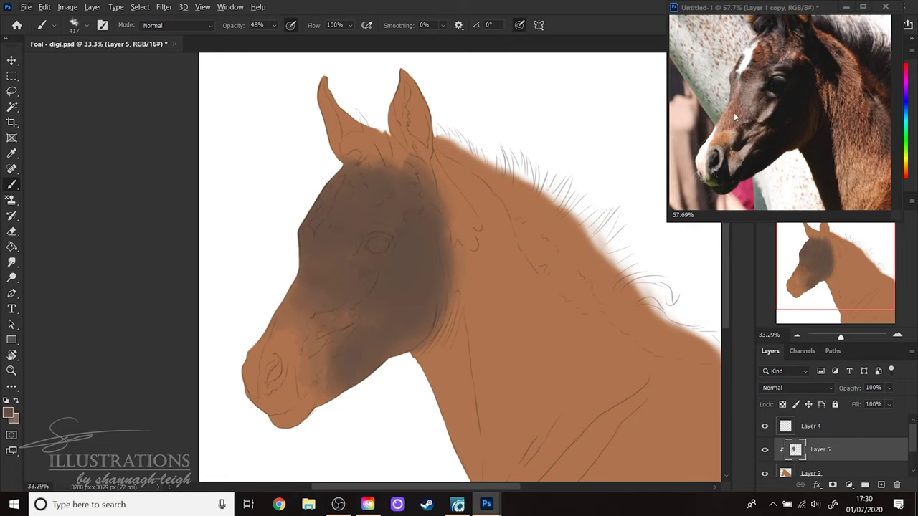
pyautogui.click(733, 111)
pyautogui.click(282, 327)
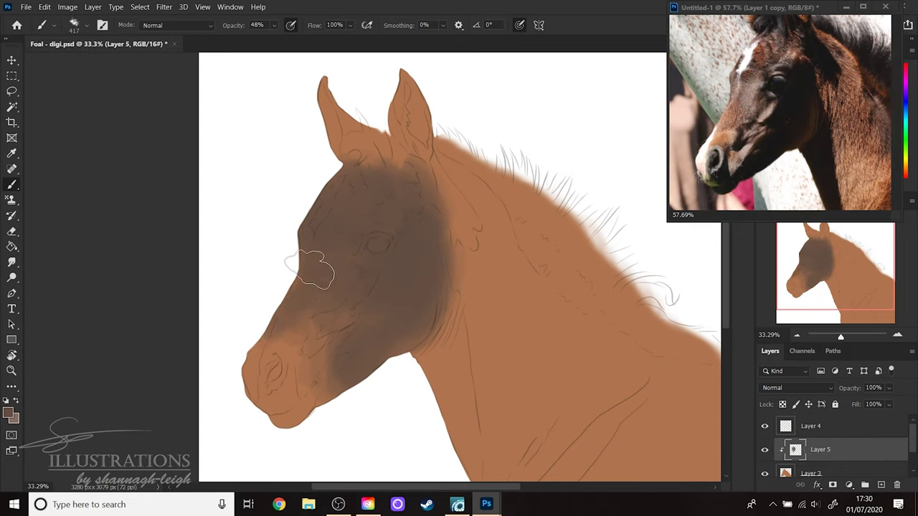
# - Sample the brown on the bridge of the nose and shift the foreground color to reddish brown 644134
pyautogui.keyDown('alt'); pyautogui.click(310, 318); pyautogui.keyUp('alt')
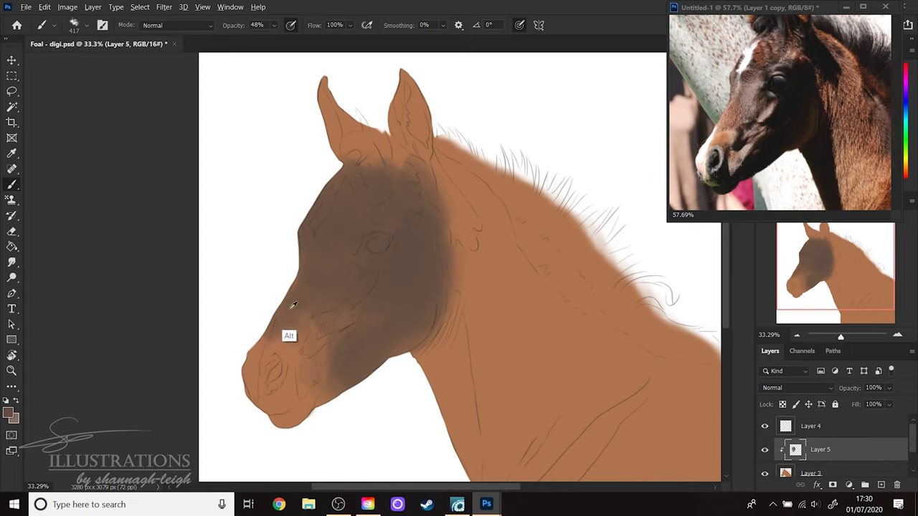
pyautogui.click(10, 413)
pyautogui.click(622, 347)
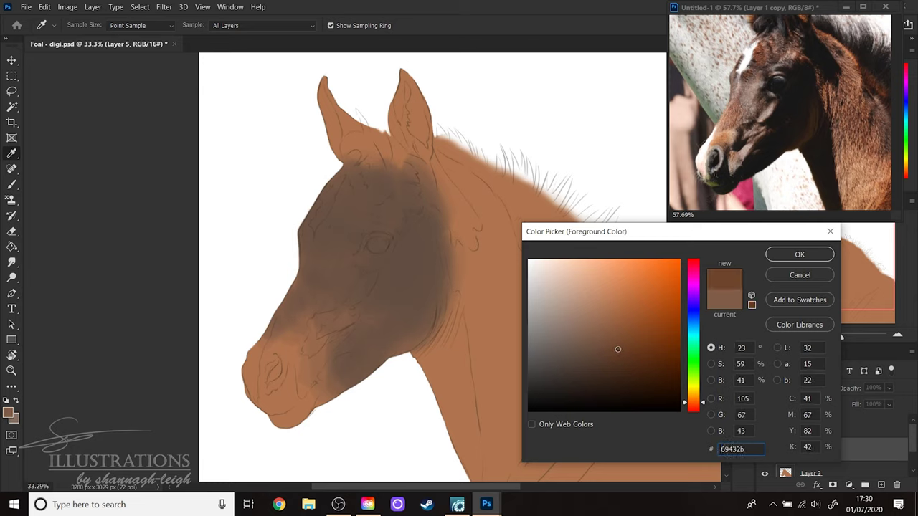
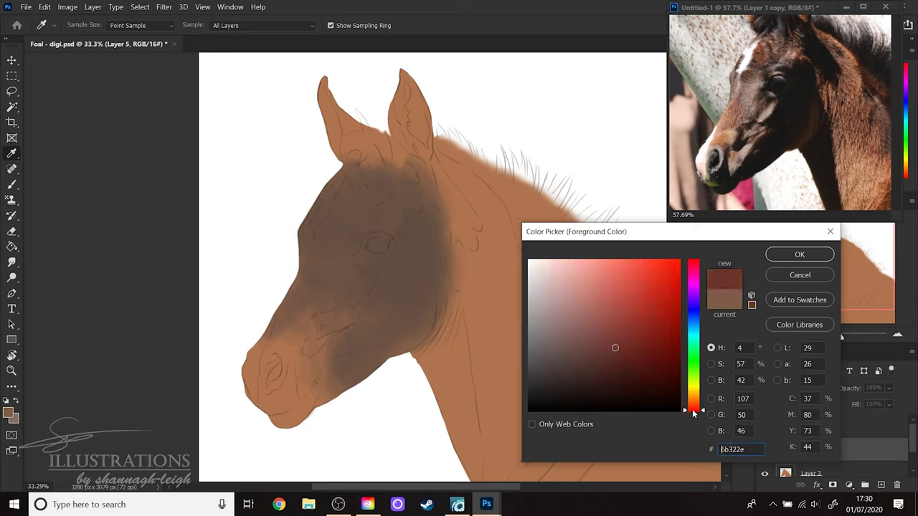
pyautogui.click(602, 356)
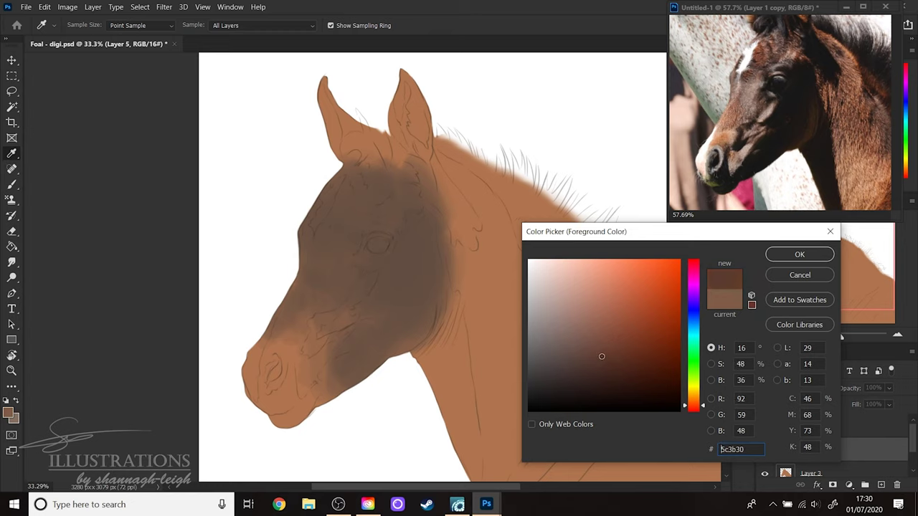
pyautogui.click(799, 256)
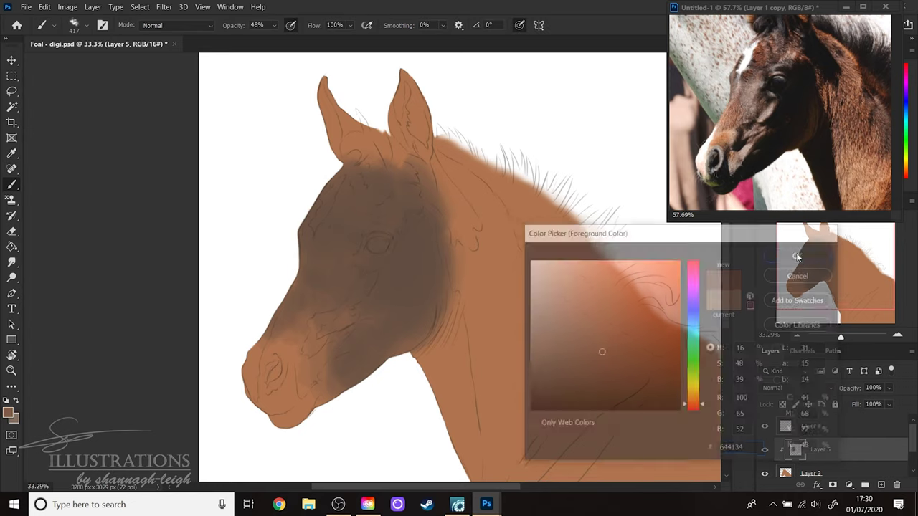
# - Paint warm reddish brown over the bridge of the nose, forehead, cheek and jaw, blending down towards the muzzle
pyautogui.press('b')
pyautogui.moveTo(272, 294)
pyautogui.mouseDown()
pyautogui.moveTo(294, 324)
pyautogui.moveTo(311, 294)
pyautogui.moveTo(288, 362)
pyautogui.moveTo(308, 359)
pyautogui.moveTo(297, 307)
pyautogui.mouseUp()
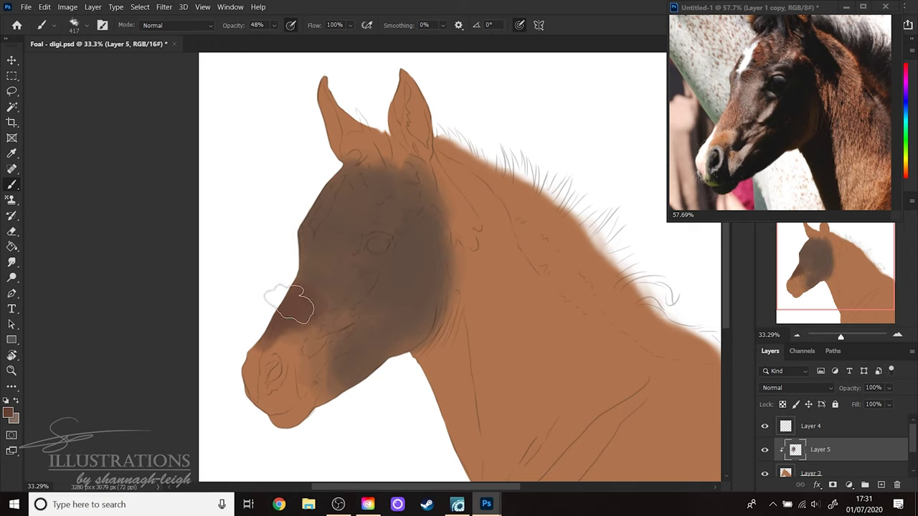
pyautogui.moveTo(343, 172)
pyautogui.mouseDown()
pyautogui.moveTo(303, 238)
pyautogui.moveTo(355, 185)
pyautogui.moveTo(331, 232)
pyautogui.moveTo(404, 185)
pyautogui.moveTo(401, 226)
pyautogui.moveTo(422, 207)
pyautogui.moveTo(428, 219)
pyautogui.moveTo(407, 310)
pyautogui.moveTo(416, 348)
pyautogui.moveTo(378, 352)
pyautogui.moveTo(370, 302)
pyautogui.moveTo(355, 297)
pyautogui.moveTo(311, 373)
pyautogui.moveTo(319, 376)
pyautogui.moveTo(304, 353)
pyautogui.moveTo(348, 305)
pyautogui.moveTo(300, 375)
pyautogui.moveTo(303, 350)
pyautogui.moveTo(351, 285)
pyautogui.moveTo(323, 308)
pyautogui.moveTo(369, 318)
pyautogui.moveTo(389, 338)
pyautogui.moveTo(327, 354)
pyautogui.moveTo(314, 421)
pyautogui.moveTo(351, 387)
pyautogui.moveTo(369, 314)
pyautogui.moveTo(339, 379)
pyautogui.moveTo(346, 370)
pyautogui.moveTo(289, 336)
pyautogui.moveTo(265, 374)
pyautogui.moveTo(298, 332)
pyautogui.moveTo(287, 423)
pyautogui.moveTo(281, 392)
pyautogui.mouseUp()
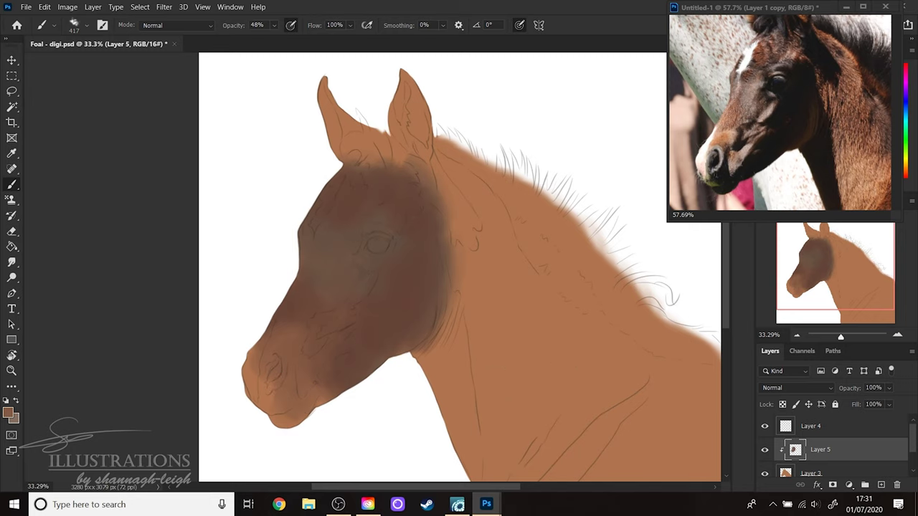
# - Sample a pale greyish pink from the reference photo's muzzle and paint it around the foal's nostril, mouth and chin
pyautogui.press('alt')
pyautogui.keyDown('alt'); pyautogui.click(729, 175); pyautogui.keyUp('alt')
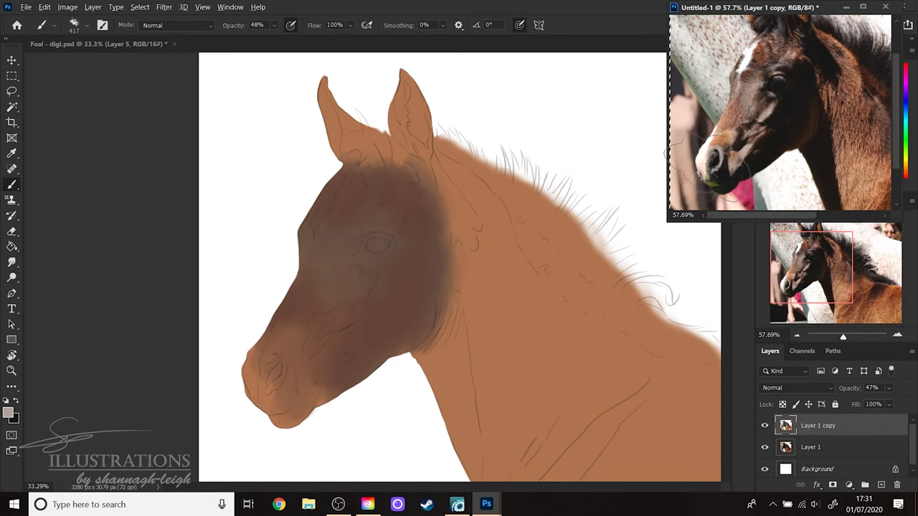
pyautogui.keyDown('alt'); pyautogui.click(717, 180); pyautogui.keyUp('alt')
pyautogui.click(284, 365)
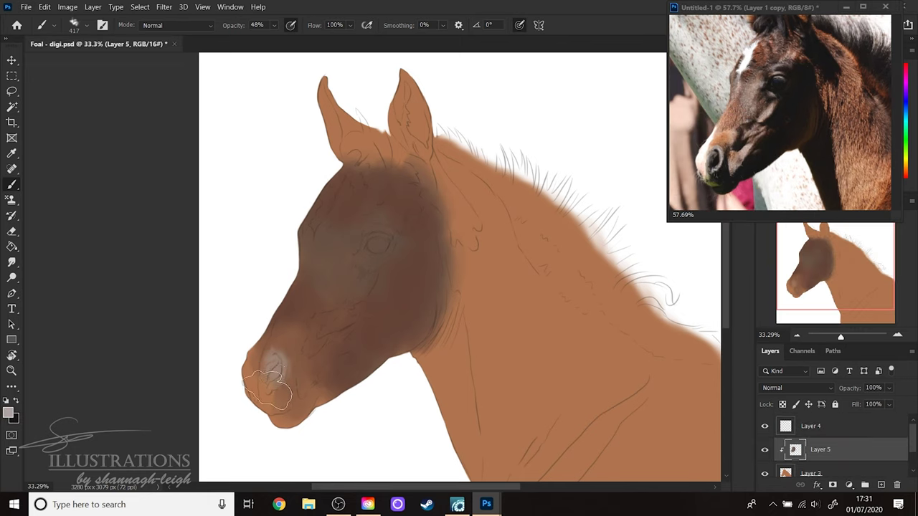
pyautogui.moveTo(242, 380)
pyautogui.mouseDown()
pyautogui.moveTo(255, 409)
pyautogui.moveTo(271, 427)
pyautogui.moveTo(292, 387)
pyautogui.mouseUp()
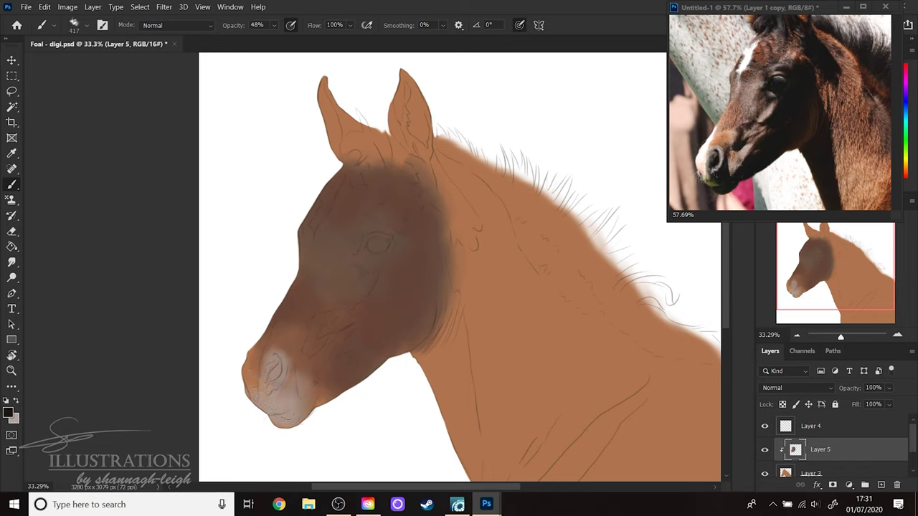
# - Set the foreground color to near-black and darken the foal's lips, chin and nostril
pyautogui.keyDown('alt'); pyautogui.click(281, 400); pyautogui.keyUp('alt')
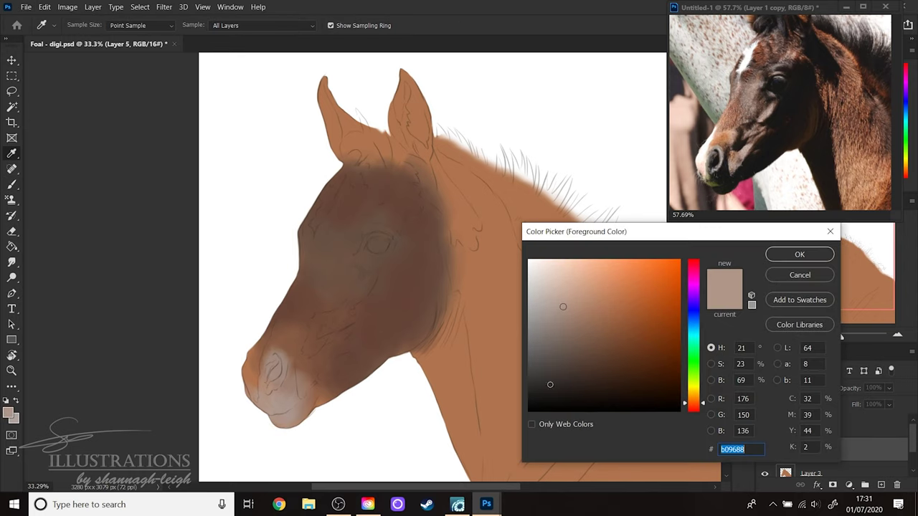
pyautogui.click(543, 393)
pyautogui.click(799, 255)
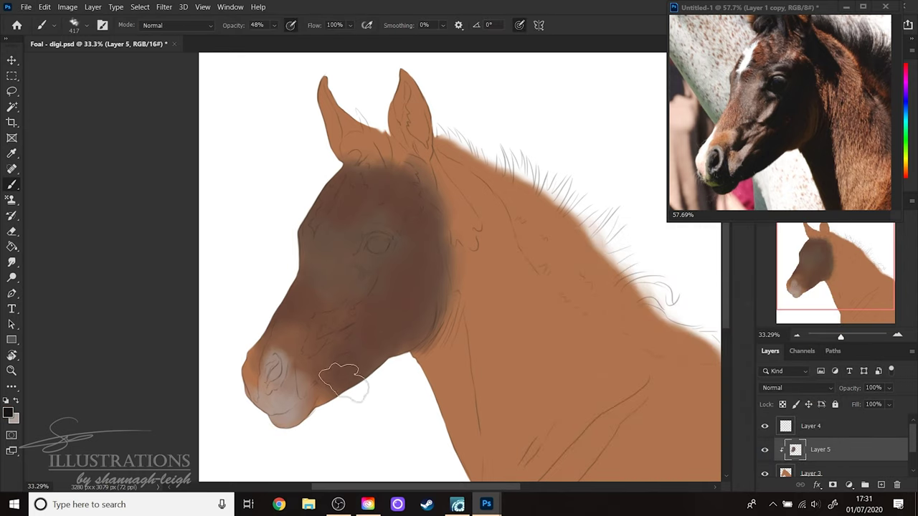
pyautogui.moveTo(276, 362)
pyautogui.mouseDown()
pyautogui.moveTo(263, 408)
pyautogui.moveTo(267, 396)
pyautogui.moveTo(256, 406)
pyautogui.moveTo(282, 412)
pyautogui.moveTo(294, 396)
pyautogui.moveTo(275, 425)
pyautogui.moveTo(308, 414)
pyautogui.moveTo(281, 428)
pyautogui.moveTo(308, 424)
pyautogui.moveTo(280, 433)
pyautogui.moveTo(287, 423)
pyautogui.moveTo(240, 391)
pyautogui.mouseUp()
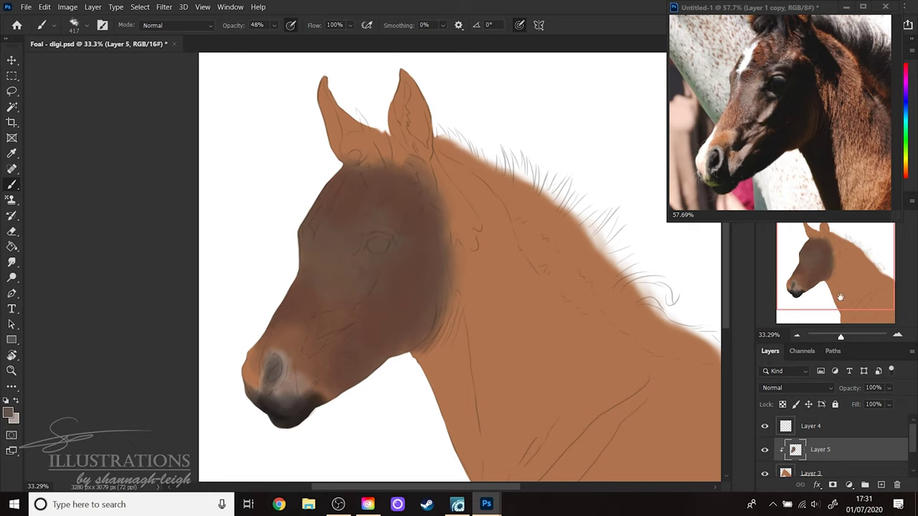
# - Set the foreground color to light grey-brown a08b7e and reduce the brush size to 114 px for work on Layer 5
pyautogui.moveTo(845, 337); pyautogui.dragTo(841, 342)
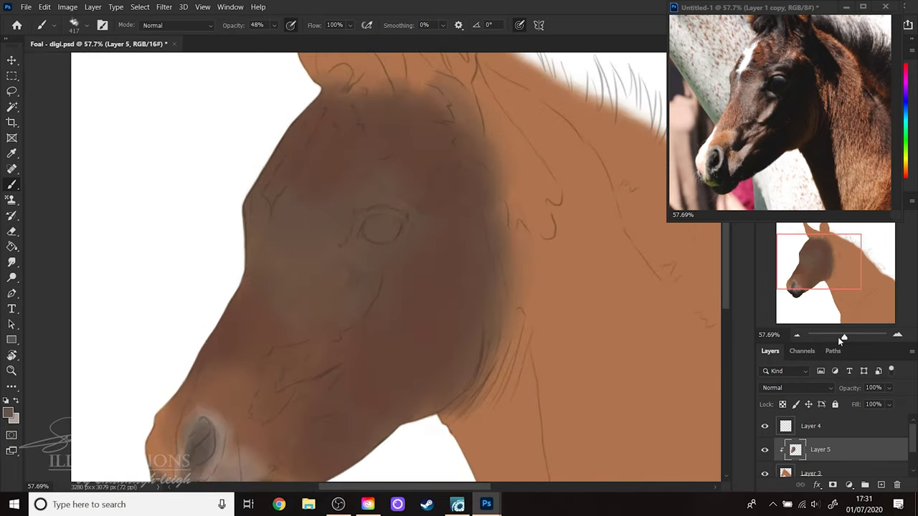
pyautogui.click(785, 156)
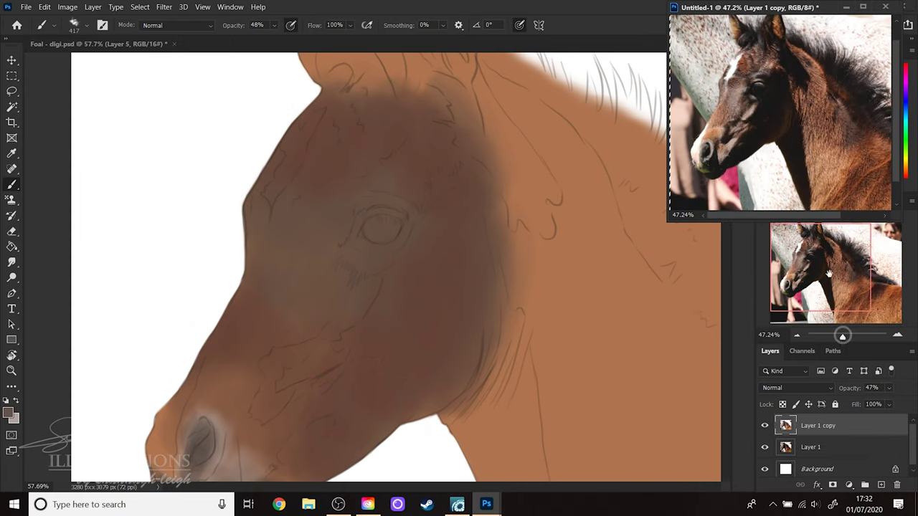
pyautogui.moveTo(845, 337); pyautogui.dragTo(849, 339)
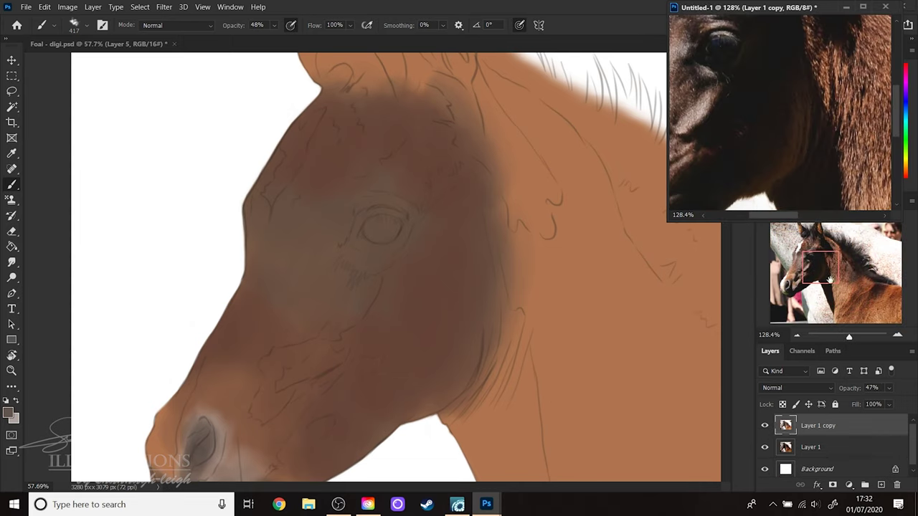
pyautogui.moveTo(830, 280); pyautogui.dragTo(813, 261)
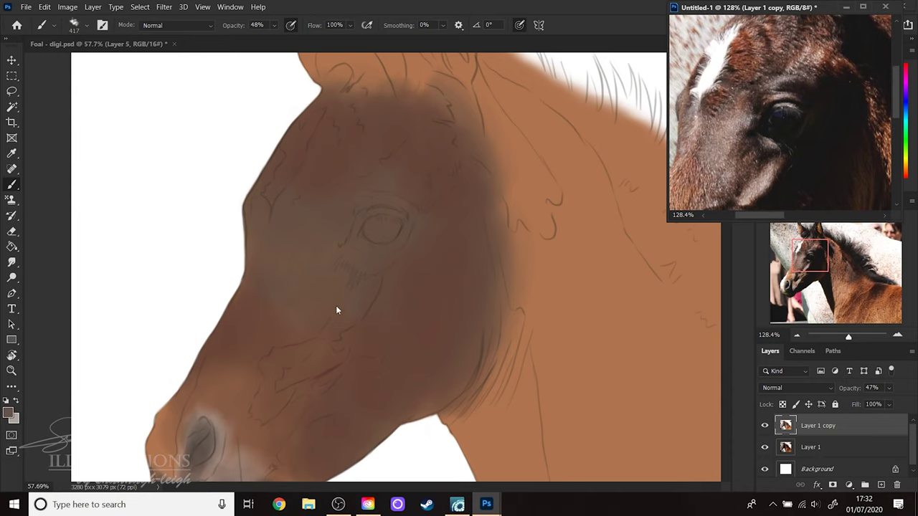
pyautogui.press('alt')
pyautogui.click(9, 414)
pyautogui.click(567, 335)
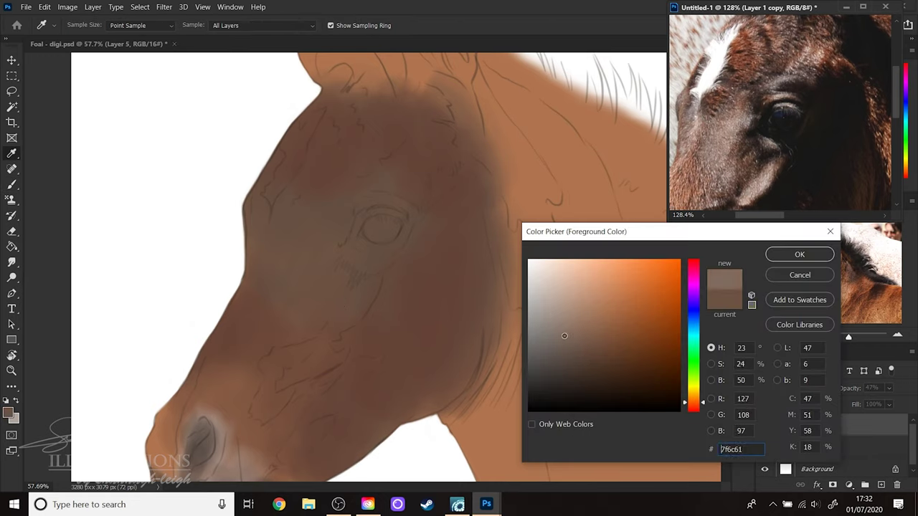
pyautogui.moveTo(564, 335)
pyautogui.mouseDown()
pyautogui.moveTo(639, 287)
pyautogui.moveTo(595, 308)
pyautogui.moveTo(557, 305)
pyautogui.moveTo(561, 317)
pyautogui.mouseUp()
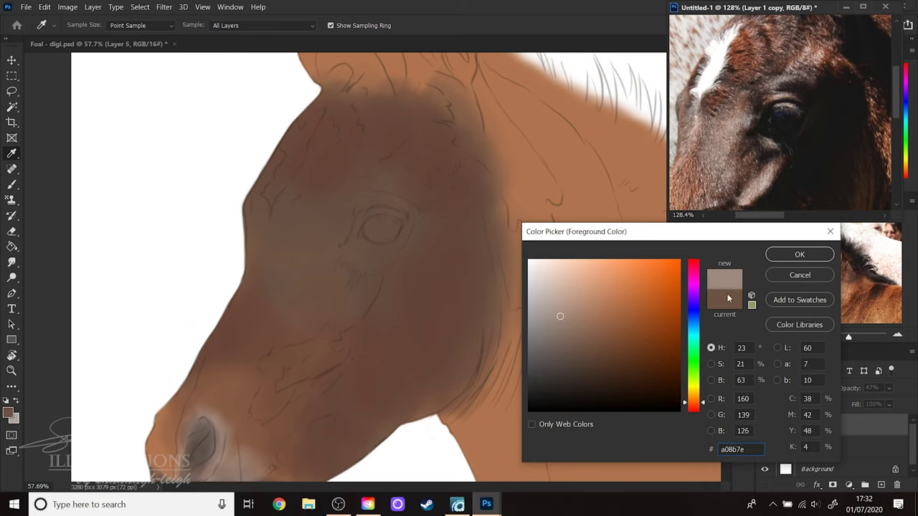
pyautogui.click(799, 255)
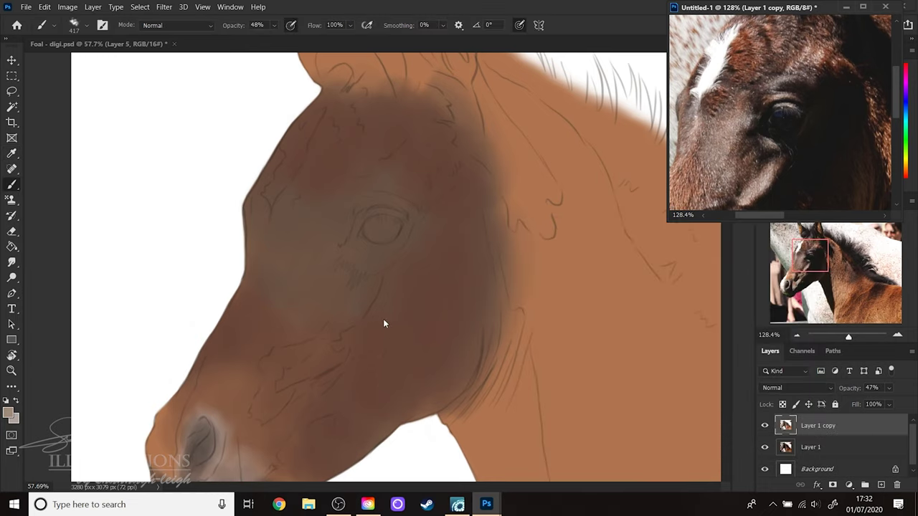
pyautogui.click(383, 324)
pyautogui.rightClick(371, 287)
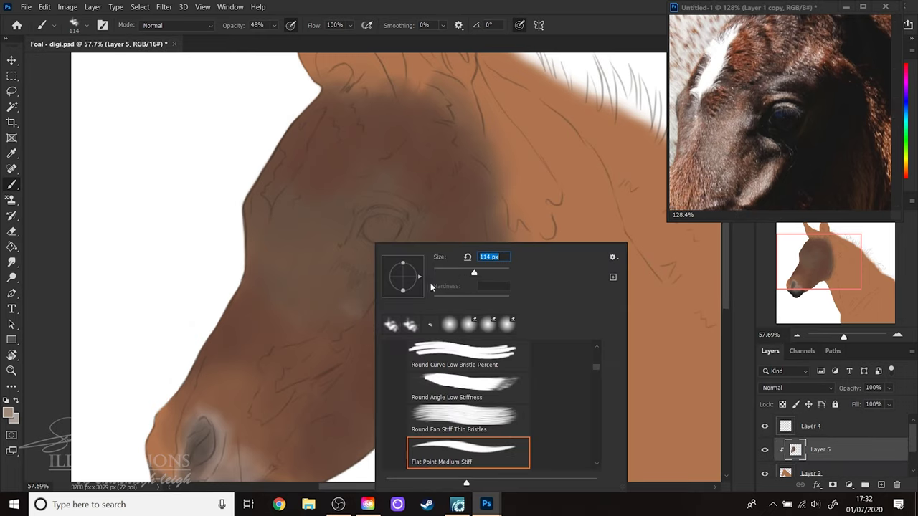
# - Paint light grey-brown highlights on the cheekbone and below the eye, enlarging the brush to 155 px for the side of the nose
pyautogui.moveTo(330, 317)
pyautogui.mouseDown()
pyautogui.moveTo(353, 308)
pyautogui.moveTo(320, 336)
pyautogui.moveTo(365, 289)
pyautogui.mouseUp()
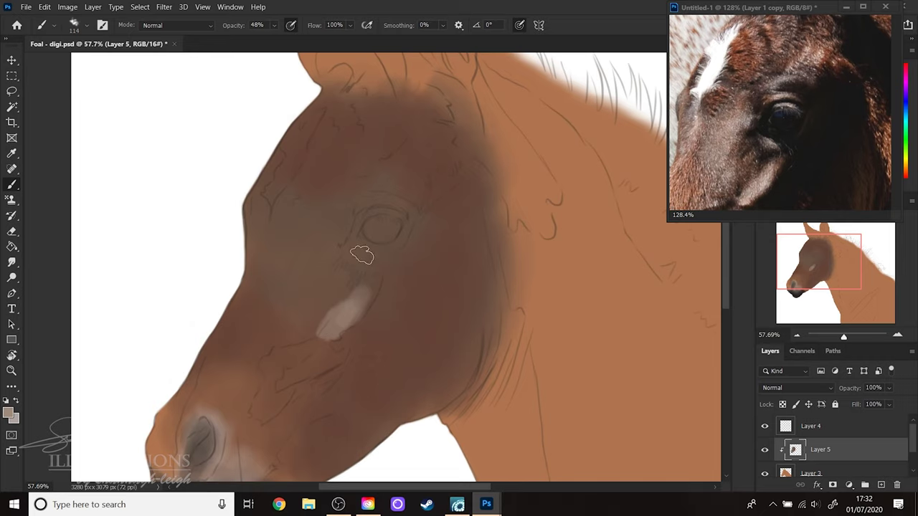
pyautogui.moveTo(361, 255); pyautogui.dragTo(378, 258)
pyautogui.rightClick(299, 307)
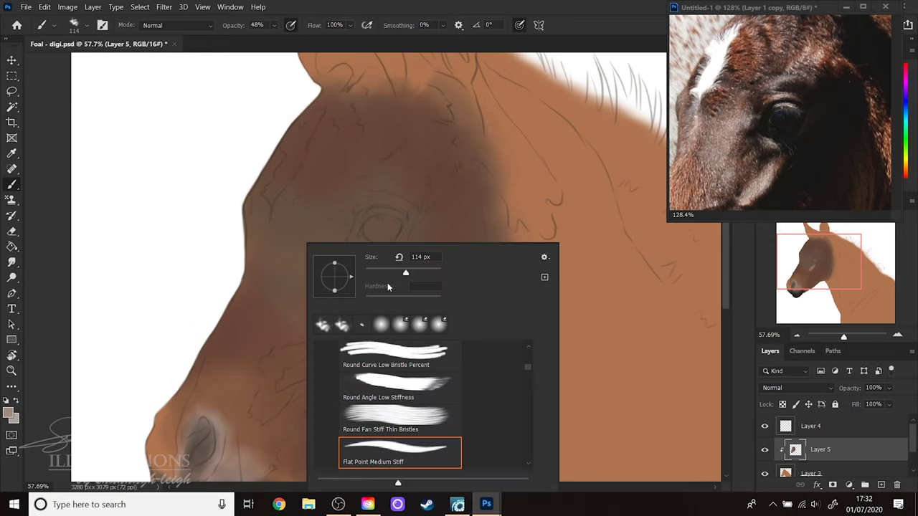
pyautogui.click(262, 239)
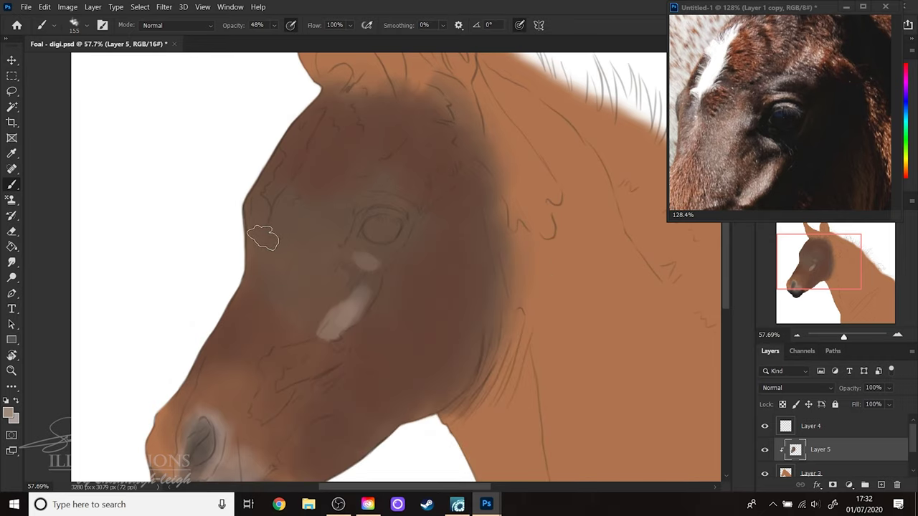
pyautogui.moveTo(258, 249)
pyautogui.mouseDown()
pyautogui.moveTo(226, 315)
pyautogui.moveTo(256, 254)
pyautogui.mouseUp()
pyautogui.moveTo(287, 224)
pyautogui.mouseDown()
pyautogui.moveTo(268, 266)
pyautogui.moveTo(325, 223)
pyautogui.moveTo(318, 246)
pyautogui.moveTo(342, 231)
pyautogui.moveTo(282, 298)
pyautogui.moveTo(273, 270)
pyautogui.moveTo(254, 291)
pyautogui.mouseUp()
pyautogui.moveTo(270, 330)
pyautogui.mouseDown()
pyautogui.moveTo(290, 266)
pyautogui.moveTo(298, 302)
pyautogui.moveTo(330, 248)
pyautogui.mouseUp()
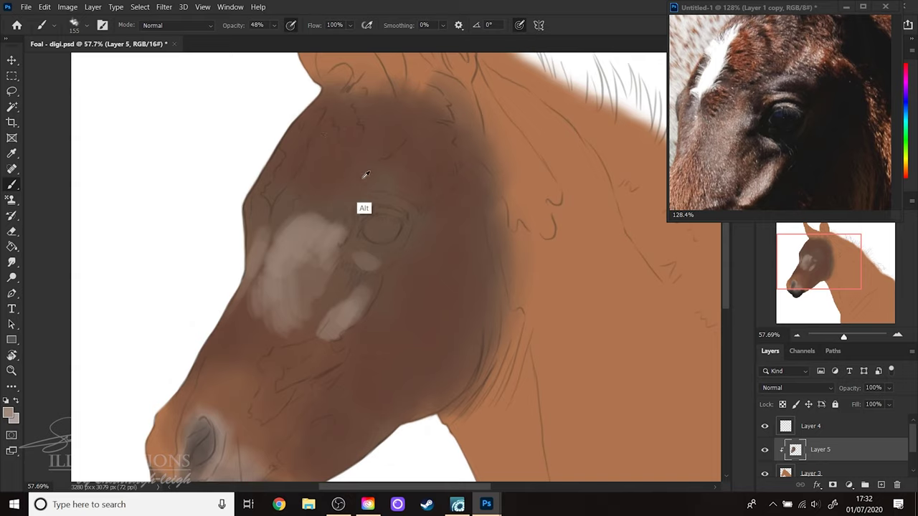
# - Sample the forehead brown, adjust it to a richer reddish brown 593527, and paint patches across the forehead and above the nose highlight
pyautogui.keyDown('alt'); pyautogui.click(323, 149); pyautogui.keyUp('alt')
pyautogui.click(10, 413)
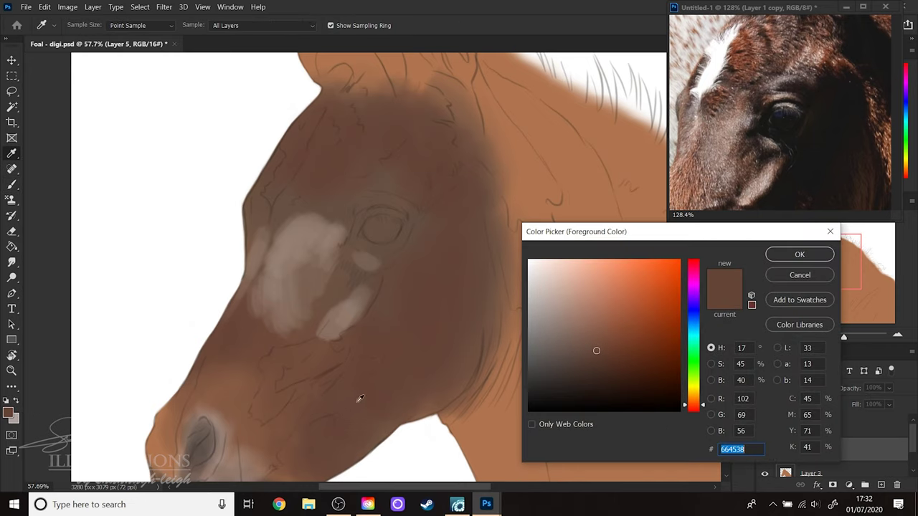
pyautogui.moveTo(613, 335); pyautogui.dragTo(637, 340)
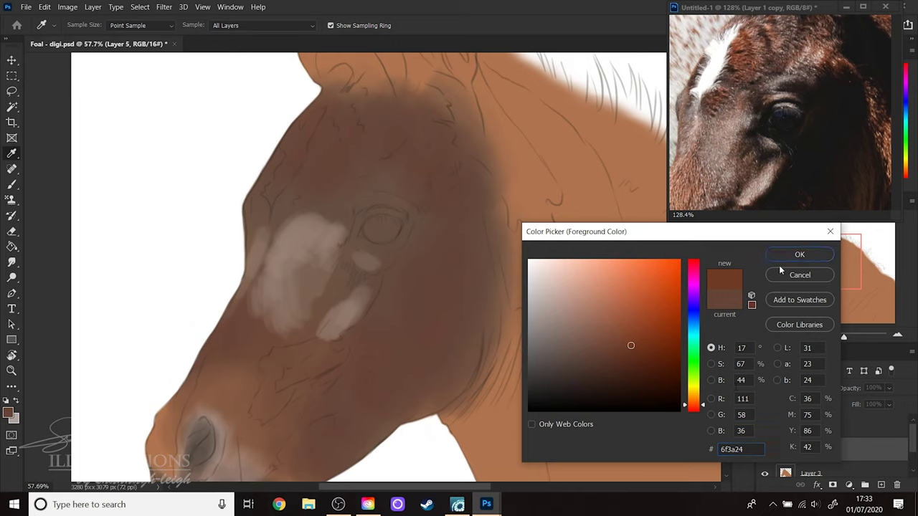
pyautogui.moveTo(618, 358); pyautogui.dragTo(615, 359)
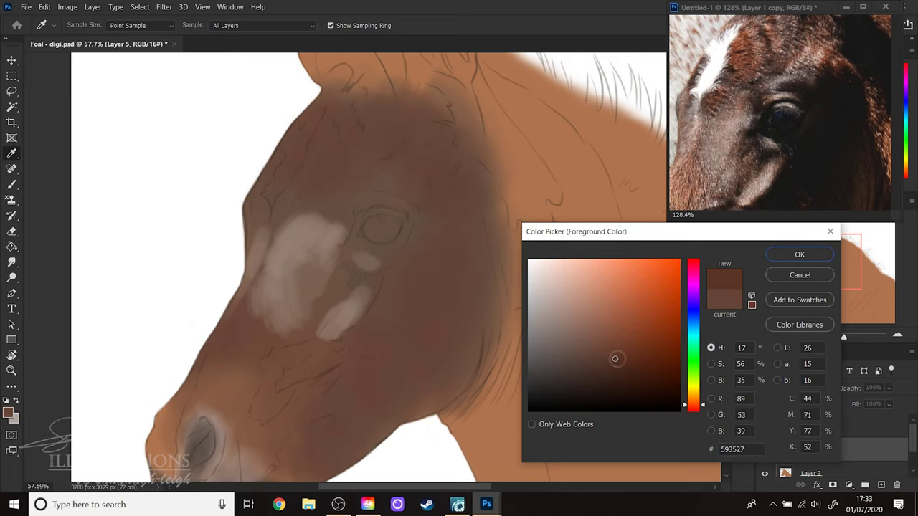
pyautogui.click(800, 257)
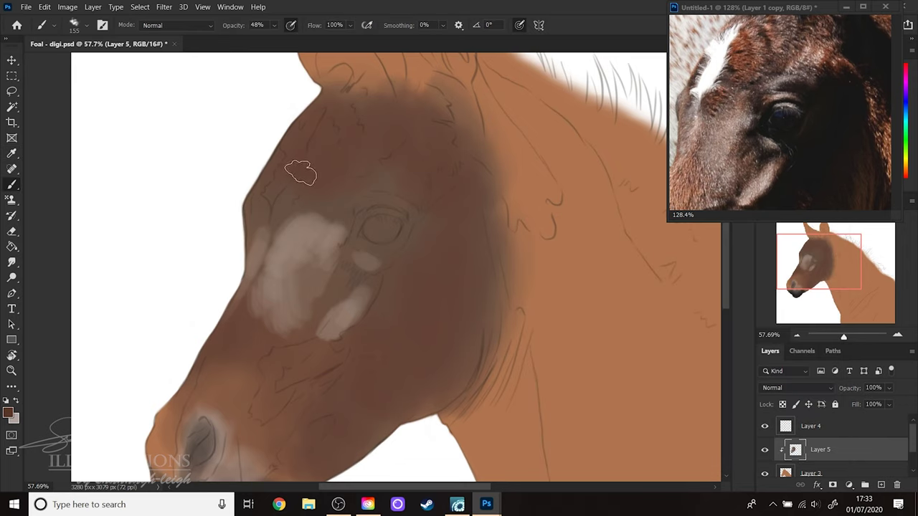
pyautogui.moveTo(309, 166)
pyautogui.mouseDown()
pyautogui.moveTo(337, 152)
pyautogui.moveTo(328, 136)
pyautogui.moveTo(348, 122)
pyautogui.moveTo(323, 127)
pyautogui.moveTo(342, 144)
pyautogui.moveTo(363, 131)
pyautogui.moveTo(374, 106)
pyautogui.moveTo(384, 119)
pyautogui.moveTo(463, 146)
pyautogui.moveTo(382, 175)
pyautogui.moveTo(423, 173)
pyautogui.moveTo(419, 152)
pyautogui.moveTo(447, 154)
pyautogui.moveTo(403, 159)
pyautogui.moveTo(404, 144)
pyautogui.moveTo(450, 165)
pyautogui.moveTo(451, 144)
pyautogui.moveTo(414, 104)
pyautogui.mouseUp()
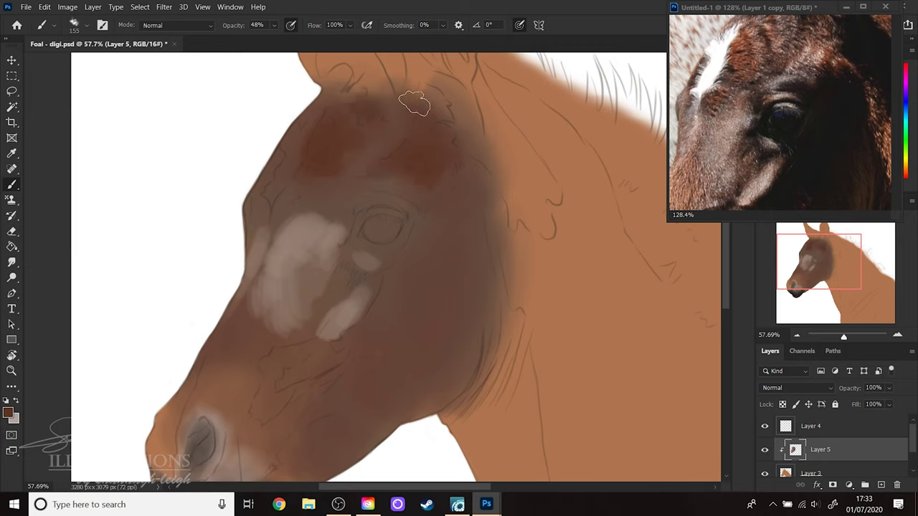
pyautogui.moveTo(271, 222); pyautogui.dragTo(289, 207)
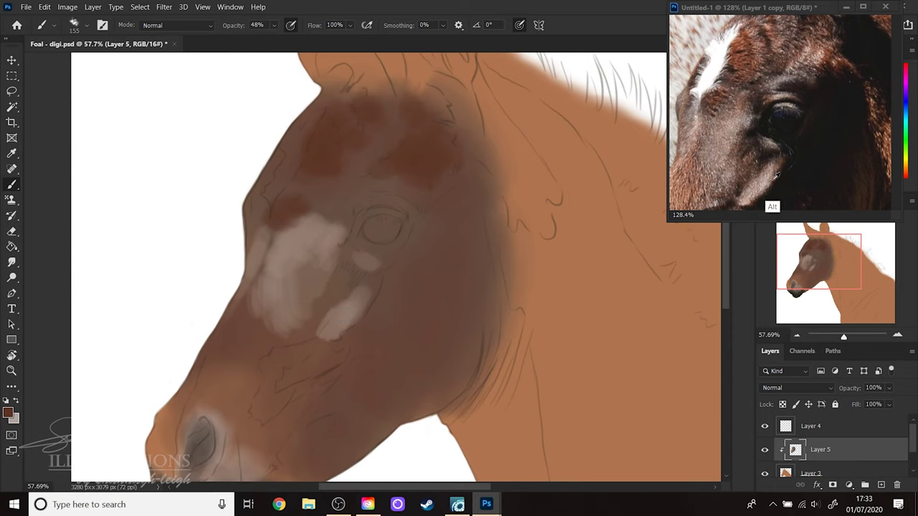
# - Soften the cheek highlights with a sampled brown, and paint very dark brown shadows around and behind the eye
pyautogui.keyDown('alt'); pyautogui.click(750, 190); pyautogui.keyUp('alt')
pyautogui.click(356, 255)
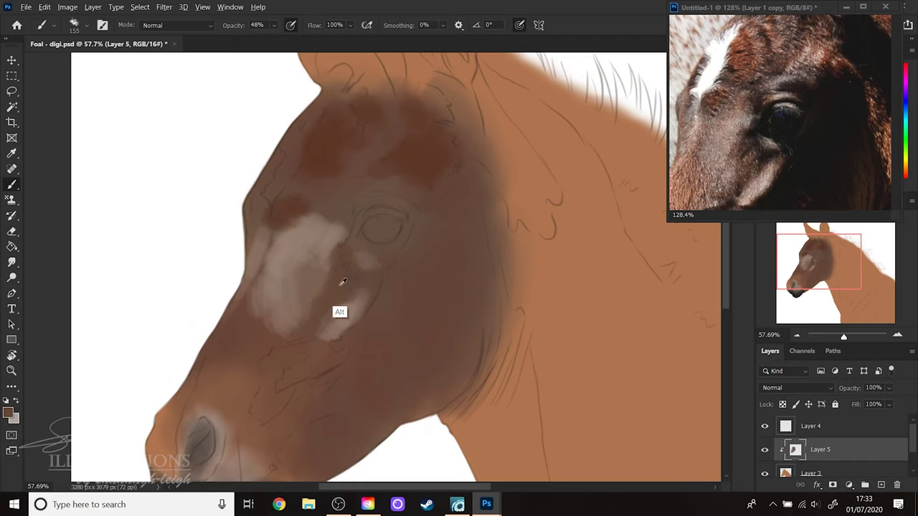
pyautogui.click(7, 414)
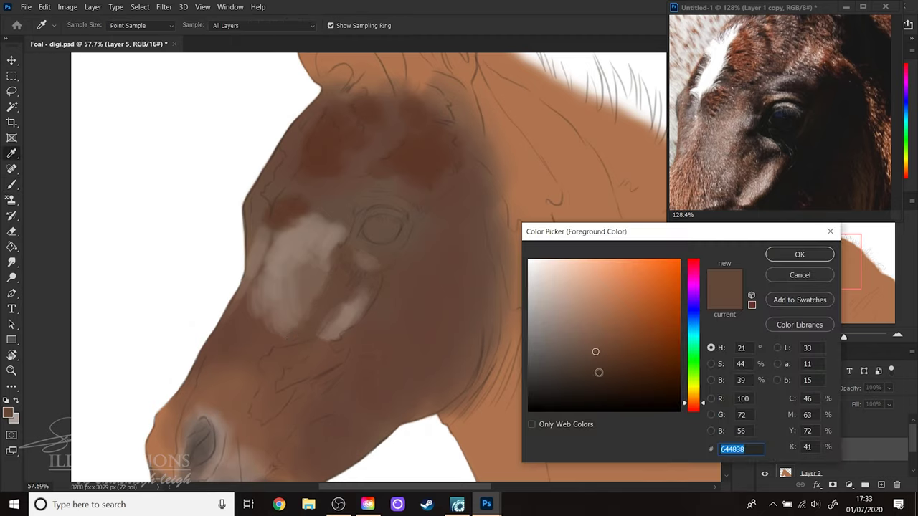
pyautogui.moveTo(599, 373); pyautogui.dragTo(592, 377)
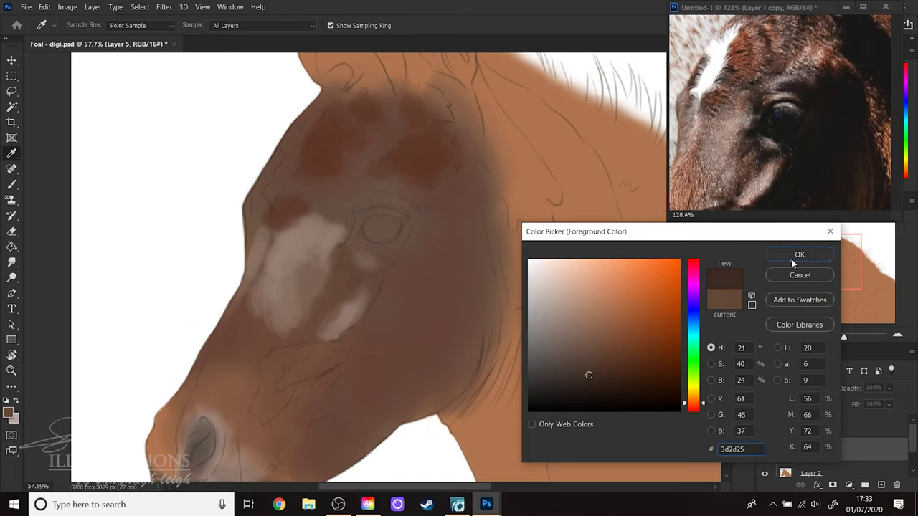
pyautogui.click(796, 254)
pyautogui.click(8, 413)
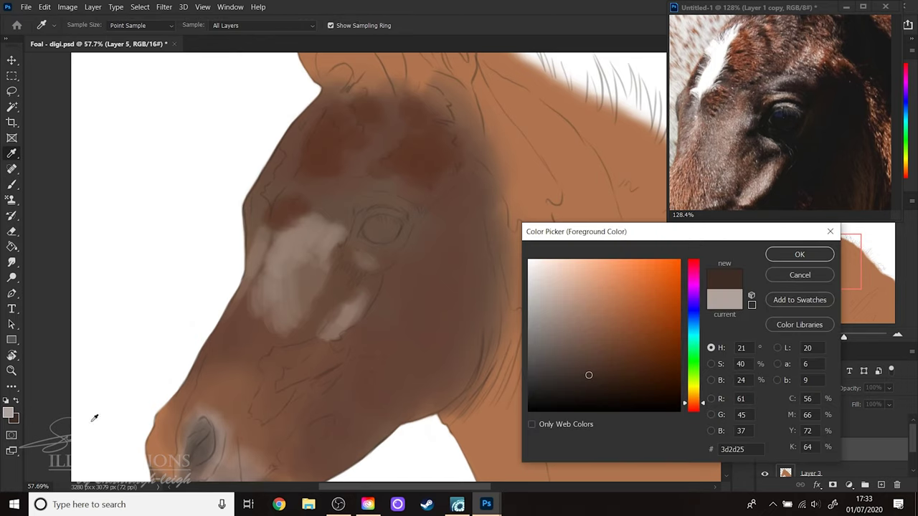
pyautogui.moveTo(587, 376); pyautogui.dragTo(564, 383)
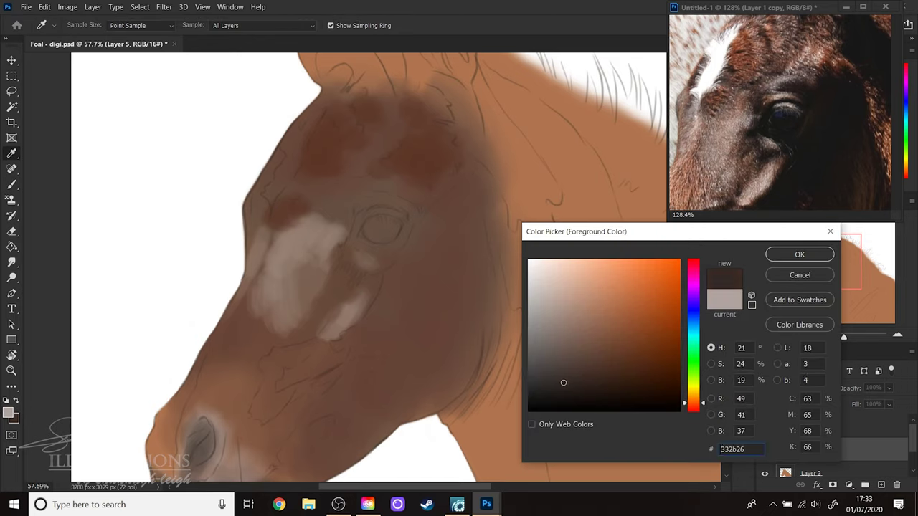
pyautogui.click(789, 257)
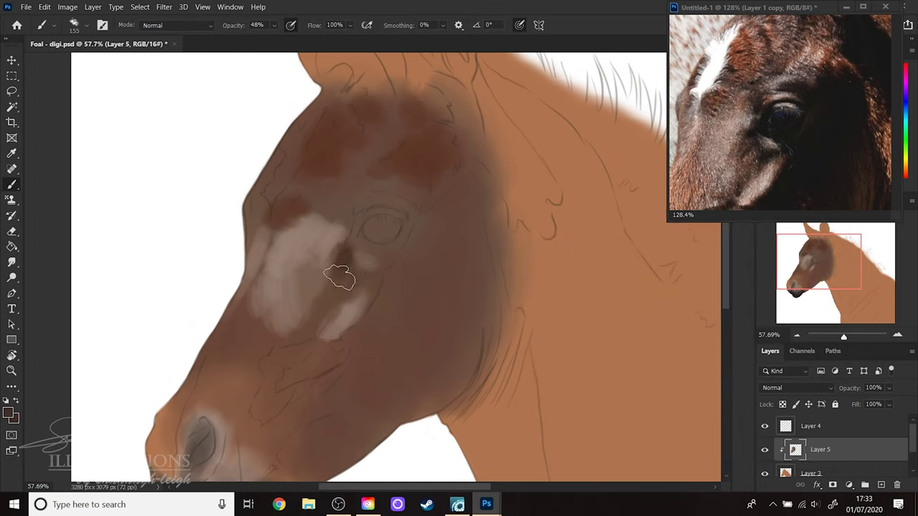
pyautogui.moveTo(347, 260)
pyautogui.mouseDown()
pyautogui.moveTo(336, 303)
pyautogui.moveTo(364, 279)
pyautogui.moveTo(348, 255)
pyautogui.moveTo(345, 281)
pyautogui.moveTo(308, 318)
pyautogui.moveTo(368, 297)
pyautogui.moveTo(389, 263)
pyautogui.moveTo(373, 245)
pyautogui.moveTo(405, 253)
pyautogui.moveTo(364, 289)
pyautogui.moveTo(396, 254)
pyautogui.moveTo(387, 262)
pyautogui.moveTo(392, 230)
pyautogui.moveTo(393, 240)
pyautogui.moveTo(367, 248)
pyautogui.moveTo(409, 225)
pyautogui.moveTo(382, 254)
pyautogui.moveTo(388, 256)
pyautogui.moveTo(420, 225)
pyautogui.moveTo(406, 205)
pyautogui.moveTo(381, 204)
pyautogui.moveTo(342, 255)
pyautogui.moveTo(347, 218)
pyautogui.moveTo(407, 211)
pyautogui.moveTo(434, 224)
pyautogui.mouseUp()
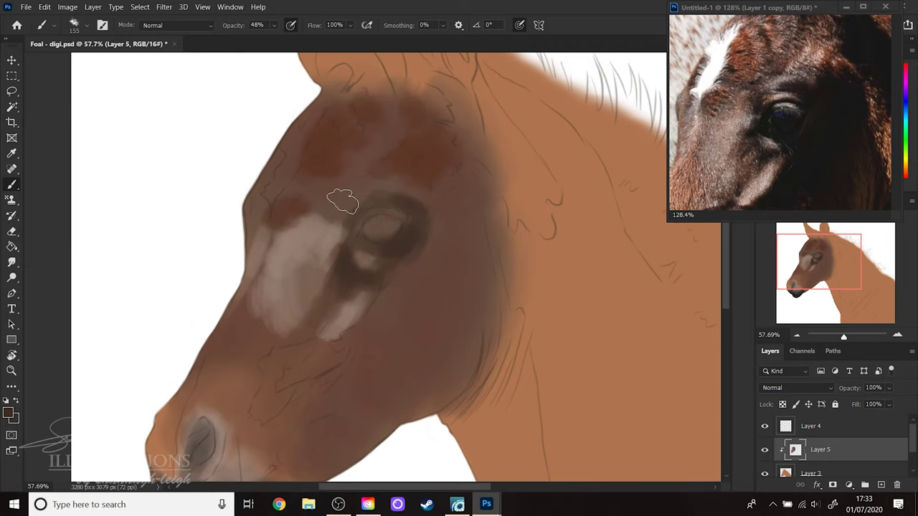
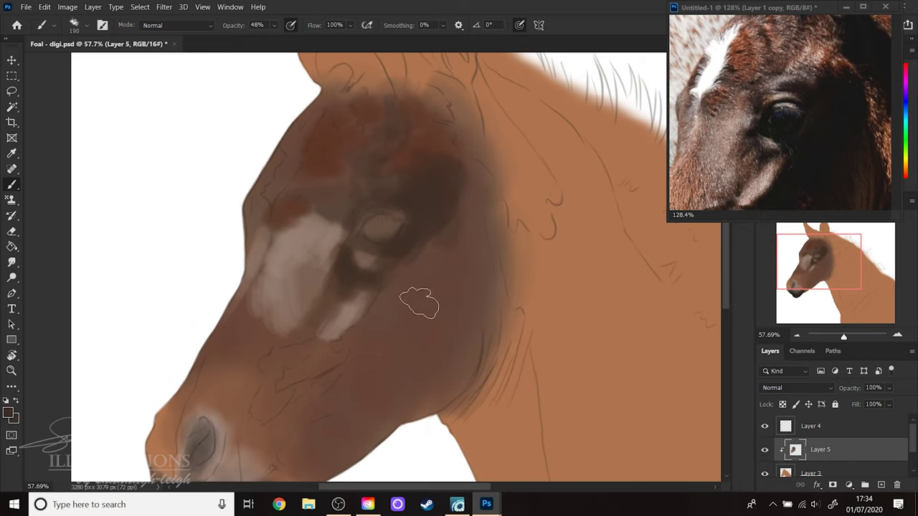
pyautogui.moveTo(423, 303)
pyautogui.mouseDown()
pyautogui.moveTo(452, 206)
pyautogui.moveTo(451, 353)
pyautogui.moveTo(472, 233)
pyautogui.moveTo(463, 308)
pyautogui.moveTo(429, 412)
pyautogui.moveTo(419, 412)
pyautogui.moveTo(415, 364)
pyautogui.moveTo(416, 271)
pyautogui.moveTo(365, 405)
pyautogui.moveTo(351, 371)
pyautogui.moveTo(416, 354)
pyautogui.moveTo(435, 282)
pyautogui.moveTo(409, 315)
pyautogui.moveTo(347, 356)
pyautogui.moveTo(355, 320)
pyautogui.moveTo(415, 244)
pyautogui.moveTo(439, 288)
pyautogui.moveTo(358, 251)
pyautogui.moveTo(371, 263)
pyautogui.moveTo(345, 268)
pyautogui.moveTo(361, 281)
pyautogui.moveTo(343, 252)
pyautogui.moveTo(404, 236)
pyautogui.moveTo(385, 260)
pyautogui.moveTo(393, 274)
pyautogui.moveTo(424, 208)
pyautogui.moveTo(430, 214)
pyautogui.moveTo(377, 198)
pyautogui.moveTo(378, 211)
pyautogui.moveTo(424, 185)
pyautogui.mouseUp()
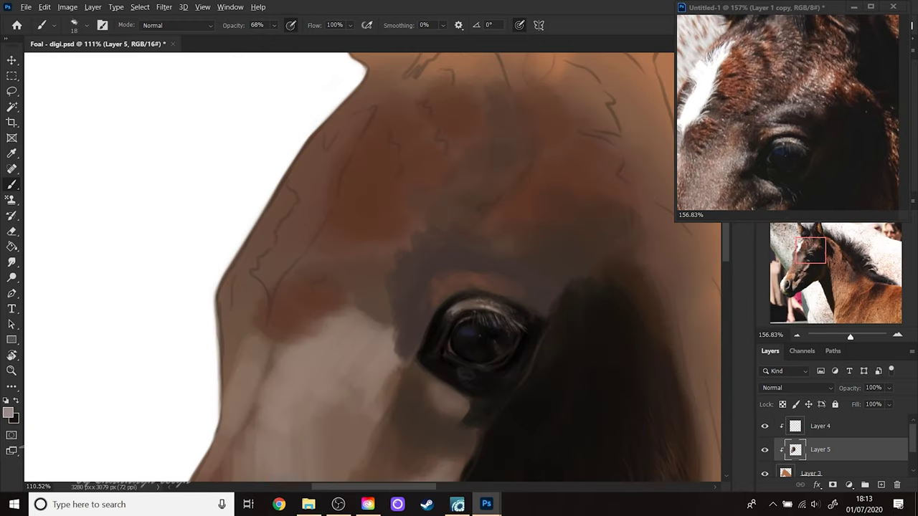
# - Sample grey from the reference photo's brow and paint a soft highlight above the eye with an 80 px brush
pyautogui.keyDown('alt'); pyautogui.click(804, 115); pyautogui.keyUp('alt')
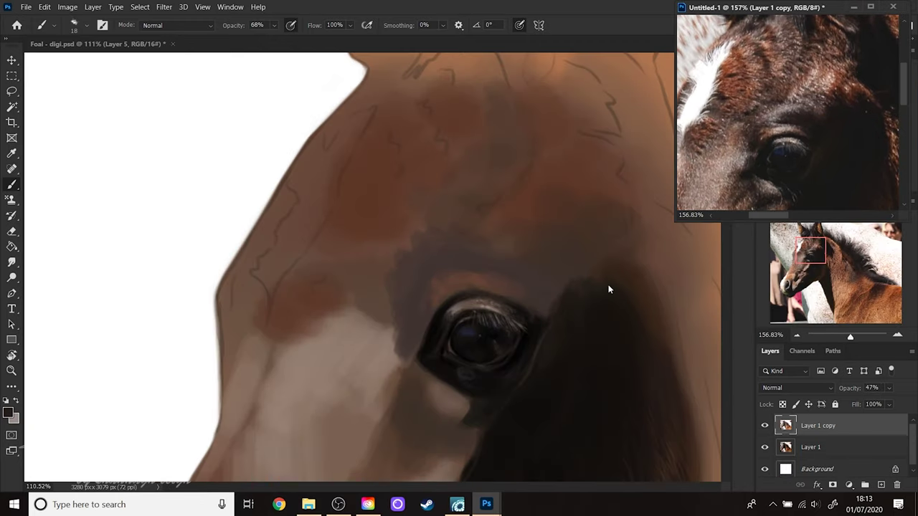
pyautogui.rightClick(545, 319)
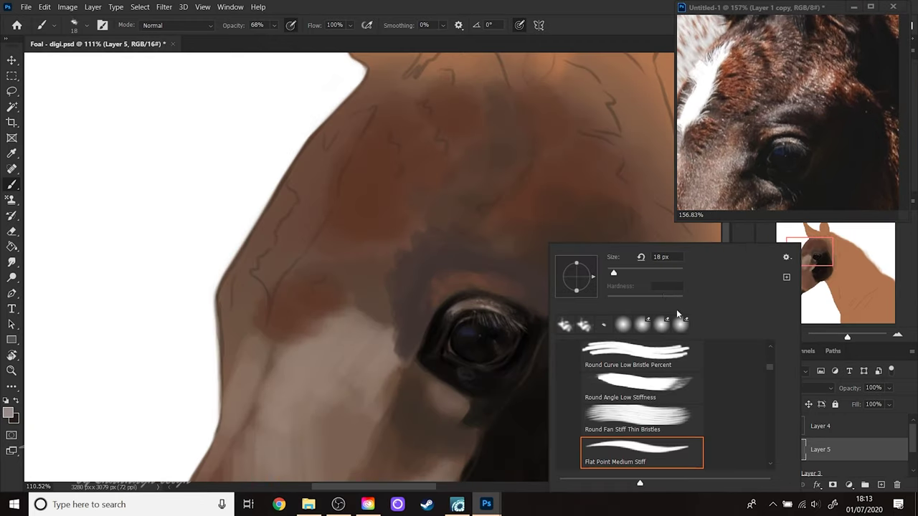
pyautogui.click(816, 263)
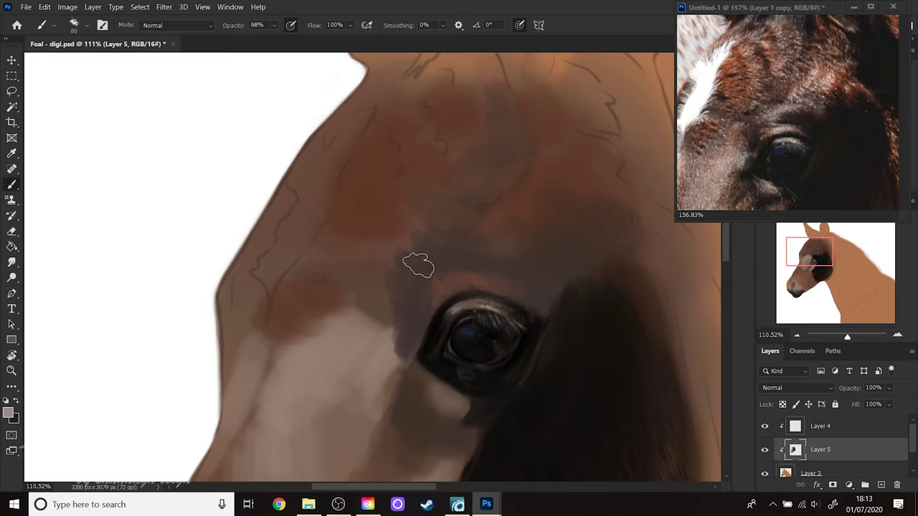
pyautogui.moveTo(418, 262)
pyautogui.mouseDown()
pyautogui.moveTo(451, 246)
pyautogui.moveTo(453, 254)
pyautogui.moveTo(437, 252)
pyautogui.moveTo(492, 252)
pyautogui.moveTo(475, 242)
pyautogui.moveTo(537, 247)
pyautogui.mouseUp()
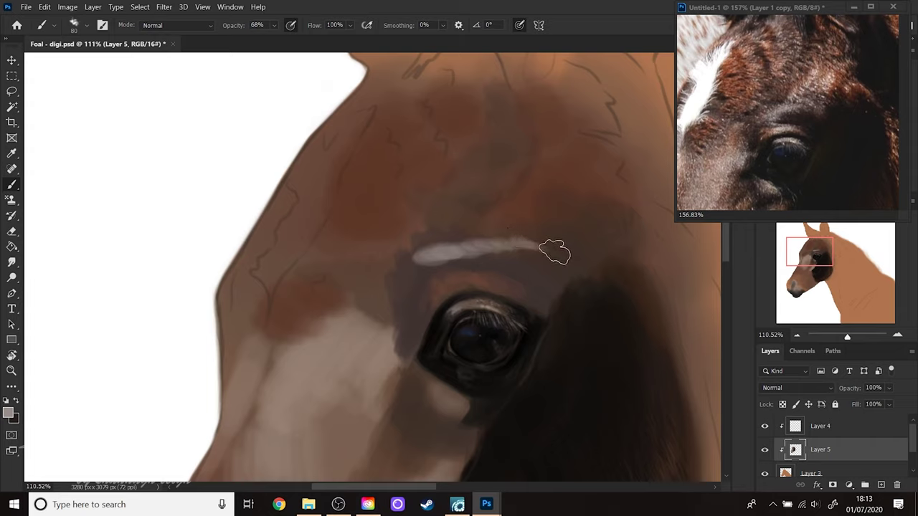
pyautogui.press('alt')
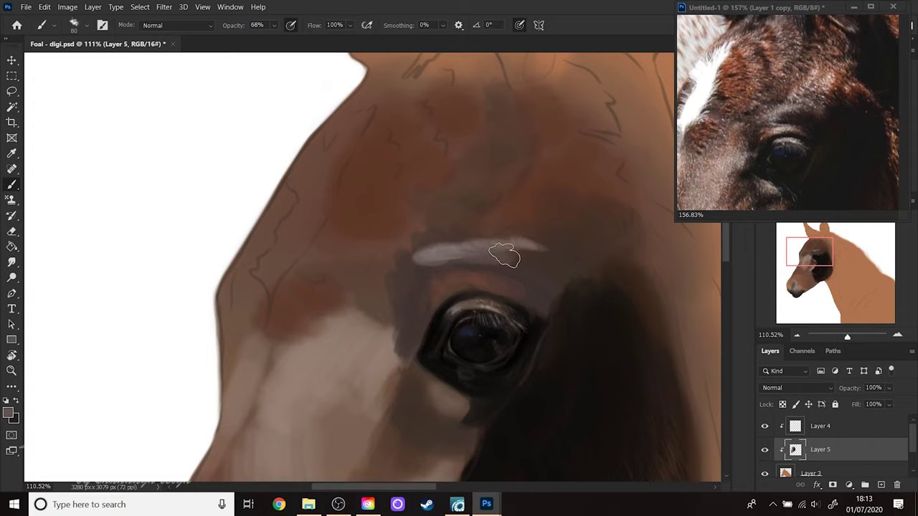
pyautogui.moveTo(529, 251)
pyautogui.mouseDown()
pyautogui.moveTo(484, 232)
pyautogui.moveTo(550, 232)
pyautogui.moveTo(511, 219)
pyautogui.moveTo(523, 256)
pyautogui.mouseUp()
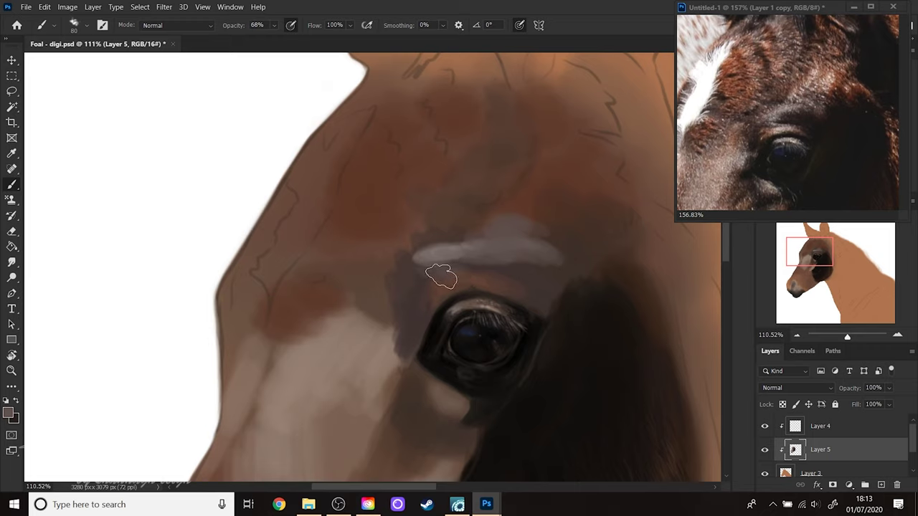
# - Sample darker tones around the brow and paint the crease beneath the brow highlight
pyautogui.keyDown('alt'); pyautogui.click(492, 267); pyautogui.keyUp('alt')
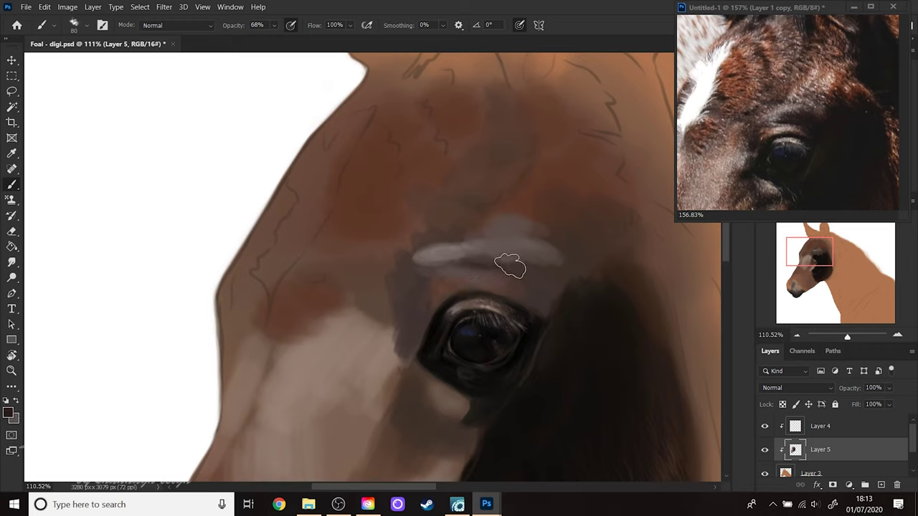
pyautogui.keyDown('alt'); pyautogui.click(502, 257); pyautogui.keyUp('alt')
pyautogui.keyDown('alt'); pyautogui.click(479, 257); pyautogui.keyUp('alt')
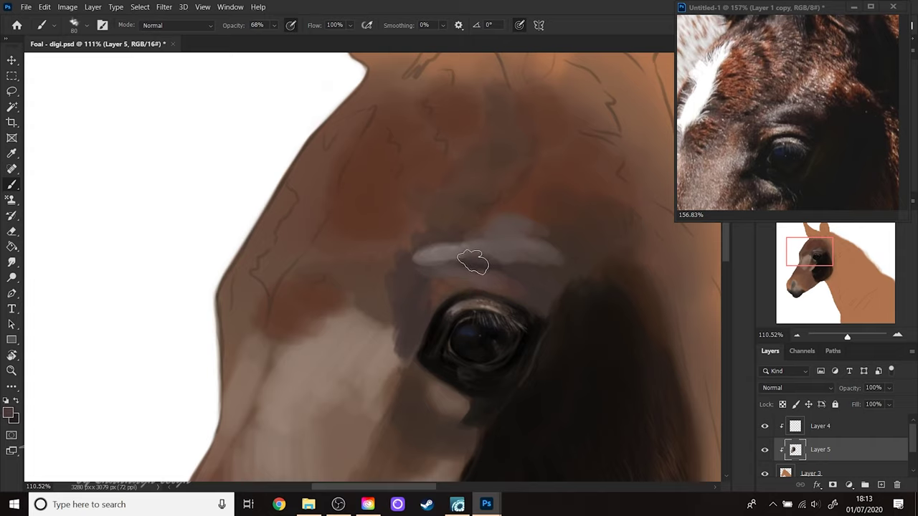
pyautogui.moveTo(503, 267)
pyautogui.mouseDown()
pyautogui.moveTo(549, 270)
pyautogui.moveTo(545, 247)
pyautogui.moveTo(512, 265)
pyautogui.moveTo(518, 277)
pyautogui.moveTo(524, 263)
pyautogui.moveTo(555, 276)
pyautogui.mouseUp()
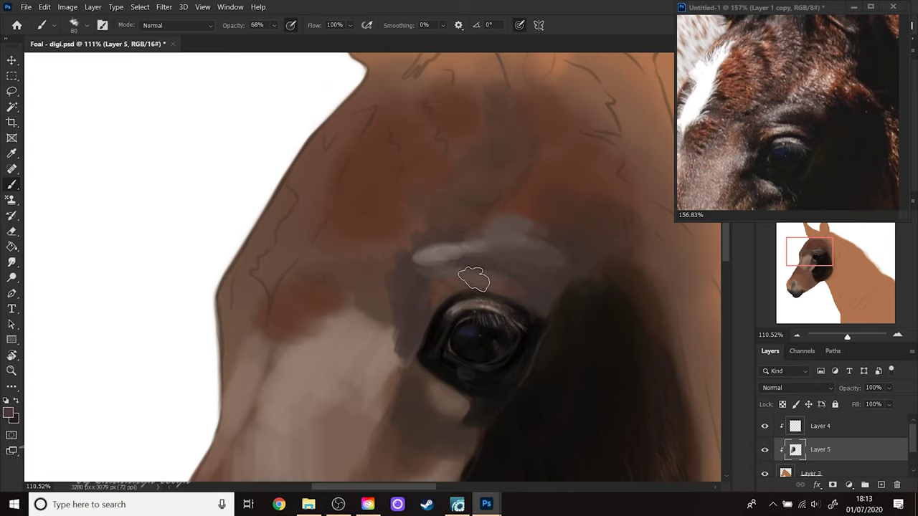
# - Extend the dark grey shadow in front of the eye and the brow using tones sampled from the painting and reference photo
pyautogui.moveTo(370, 276)
pyautogui.mouseDown()
pyautogui.moveTo(405, 252)
pyautogui.moveTo(362, 253)
pyautogui.moveTo(387, 300)
pyautogui.moveTo(390, 340)
pyautogui.moveTo(416, 362)
pyautogui.moveTo(429, 340)
pyautogui.moveTo(417, 332)
pyautogui.moveTo(416, 309)
pyautogui.moveTo(441, 317)
pyautogui.moveTo(425, 315)
pyautogui.moveTo(400, 272)
pyautogui.moveTo(387, 269)
pyautogui.moveTo(424, 262)
pyautogui.moveTo(387, 265)
pyautogui.moveTo(421, 258)
pyautogui.mouseUp()
pyautogui.keyDown('alt'); pyautogui.click(420, 259); pyautogui.keyUp('alt')
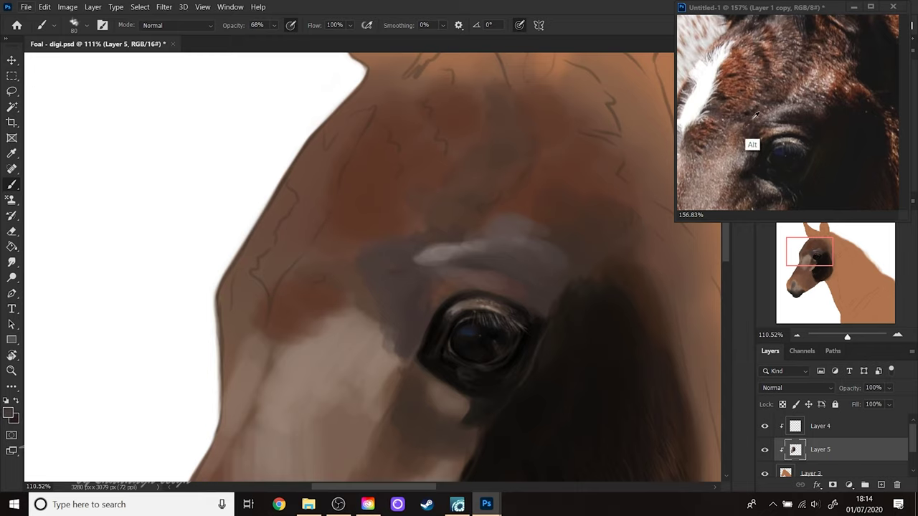
pyautogui.click(754, 146)
pyautogui.click(385, 270)
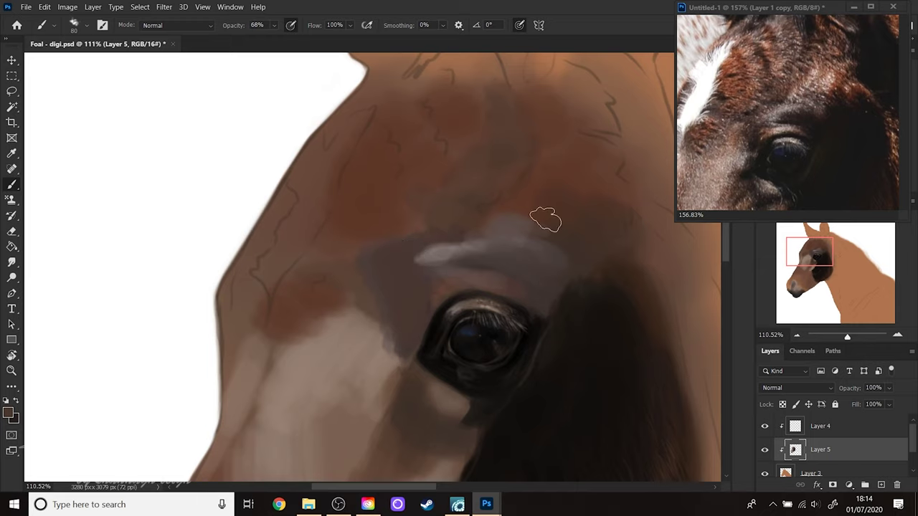
# - Blend muted grey-brown over the upper eyelid area and the edges of the brow highlight
pyautogui.moveTo(546, 220)
pyautogui.mouseDown()
pyautogui.moveTo(520, 232)
pyautogui.moveTo(495, 205)
pyautogui.mouseUp()
pyautogui.moveTo(461, 265)
pyautogui.mouseDown()
pyautogui.moveTo(483, 256)
pyautogui.moveTo(517, 266)
pyautogui.moveTo(504, 251)
pyautogui.mouseUp()
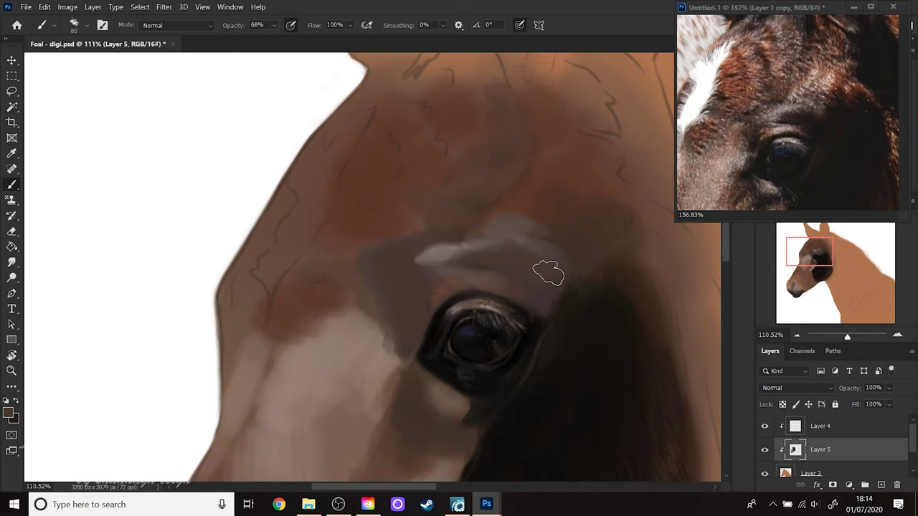
pyautogui.moveTo(538, 281)
pyautogui.mouseDown()
pyautogui.moveTo(509, 287)
pyautogui.moveTo(549, 263)
pyautogui.moveTo(571, 218)
pyautogui.moveTo(589, 220)
pyautogui.moveTo(488, 290)
pyautogui.moveTo(445, 250)
pyautogui.moveTo(404, 274)
pyautogui.mouseUp()
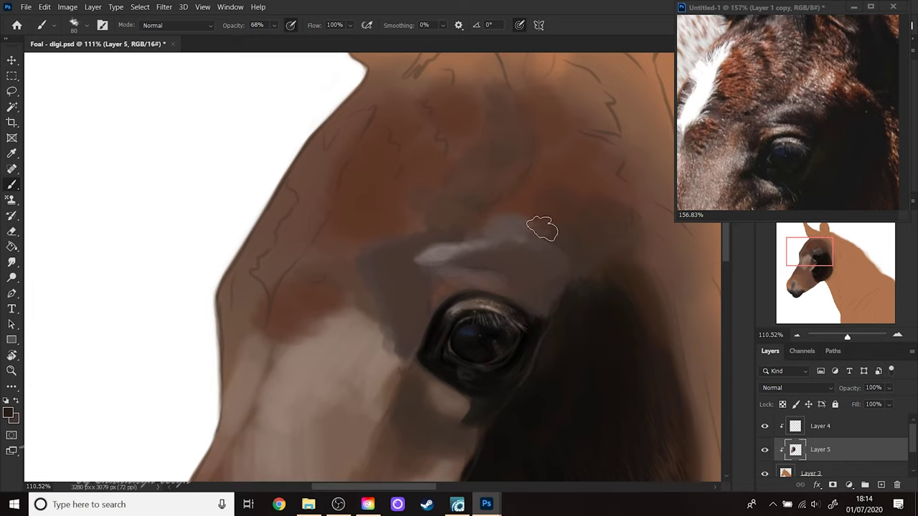
# - Shade the inner corner above the eye with a 48 px brush in dark brown 3f2f26, adjusted from a tone sampled there
pyautogui.rightClick(556, 256)
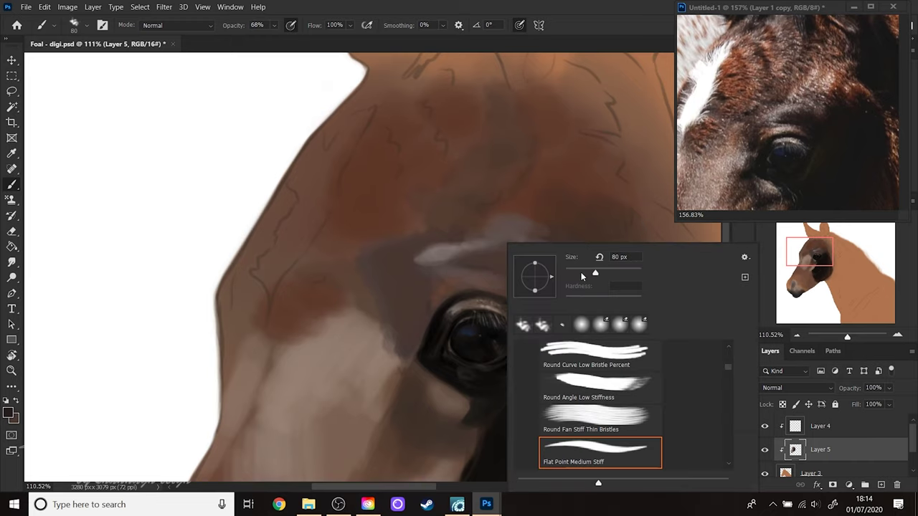
pyautogui.press('Return')
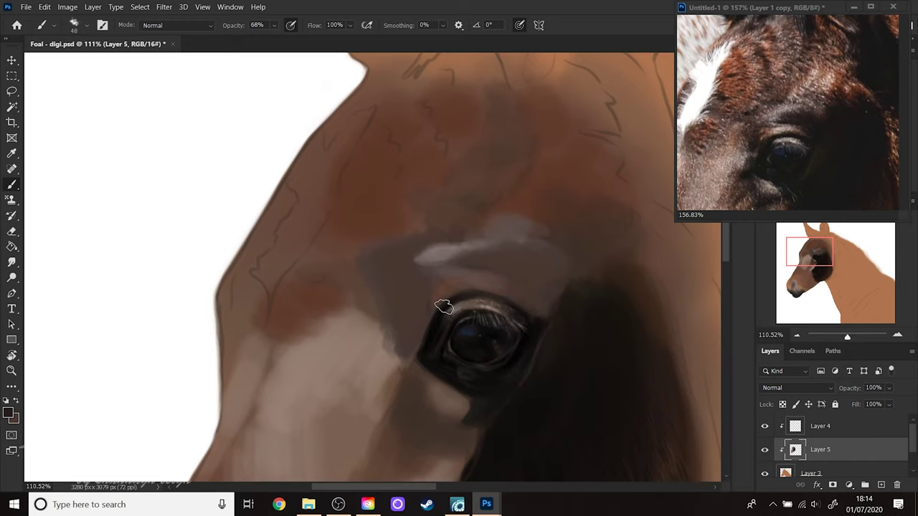
pyautogui.press('alt')
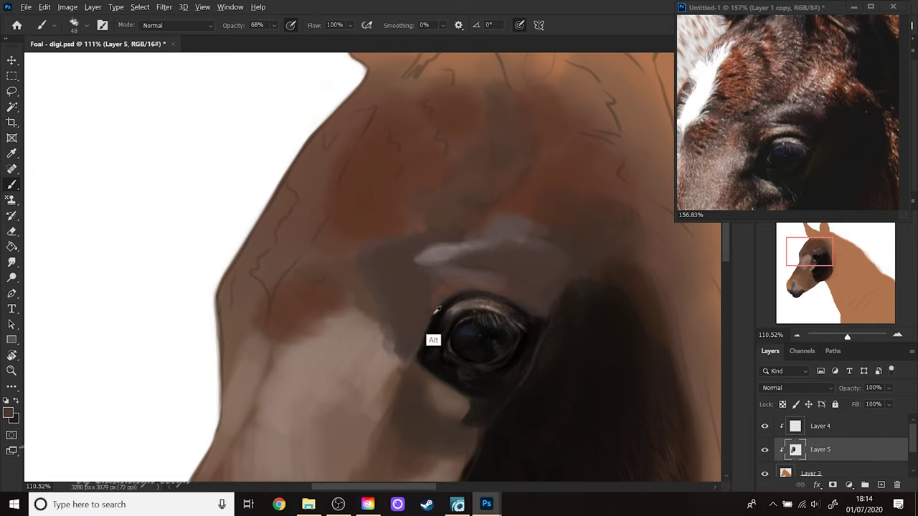
pyautogui.keyDown('alt'); pyautogui.click(434, 310); pyautogui.keyUp('alt')
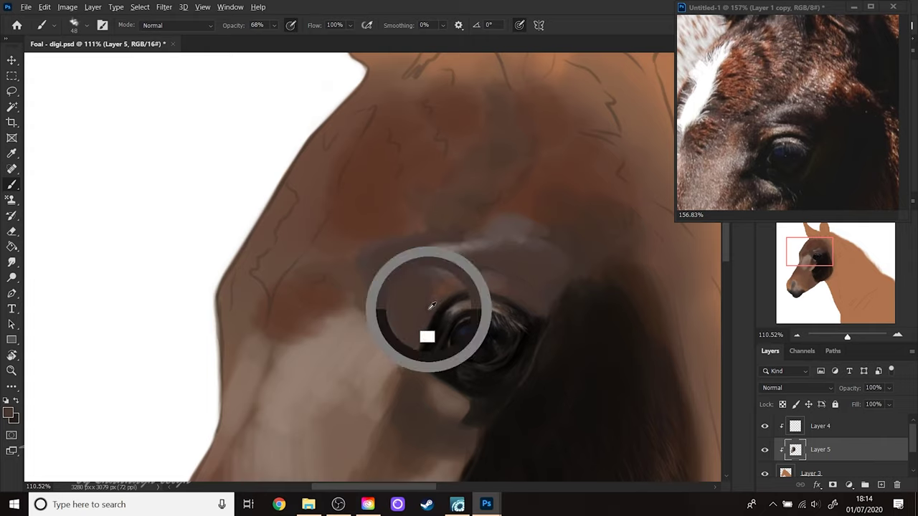
pyautogui.click(10, 414)
pyautogui.click(591, 379)
pyautogui.moveTo(589, 378); pyautogui.dragTo(591, 375)
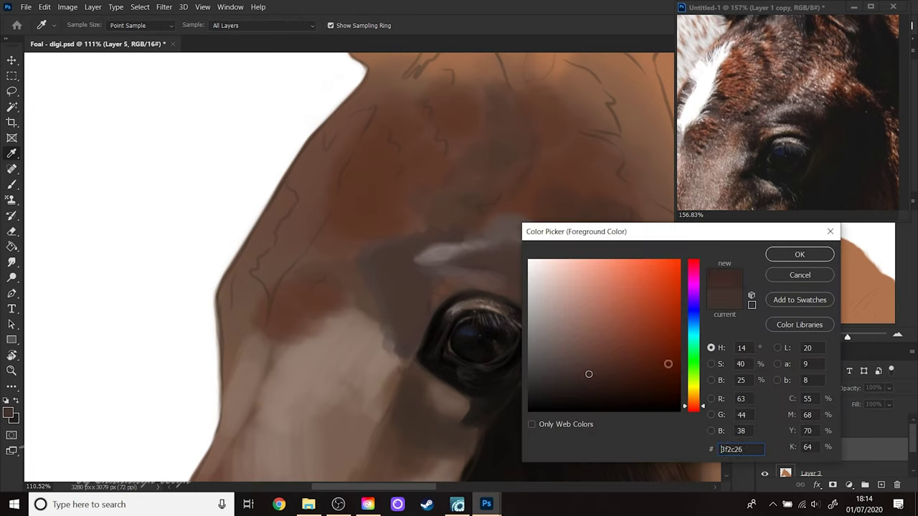
pyautogui.moveTo(693, 409); pyautogui.dragTo(694, 406)
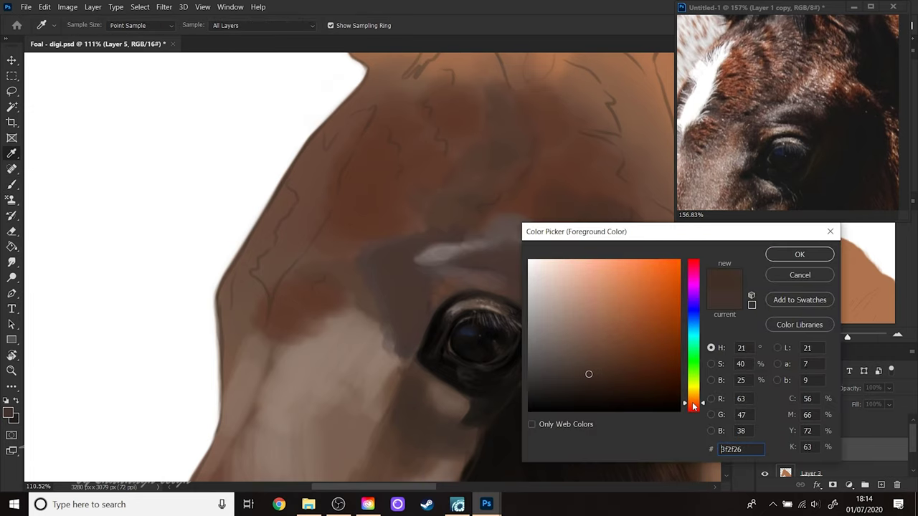
pyautogui.click(788, 257)
pyautogui.press('b')
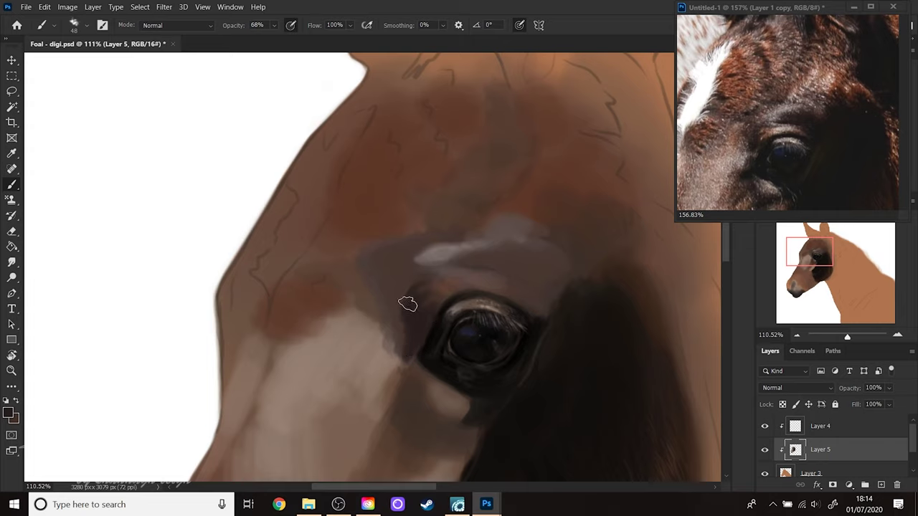
# - Paint dark shadows around the brow highlight and above the eye with an 88 px brush, and save the file
pyautogui.rightClick(441, 286)
pyautogui.click(394, 291)
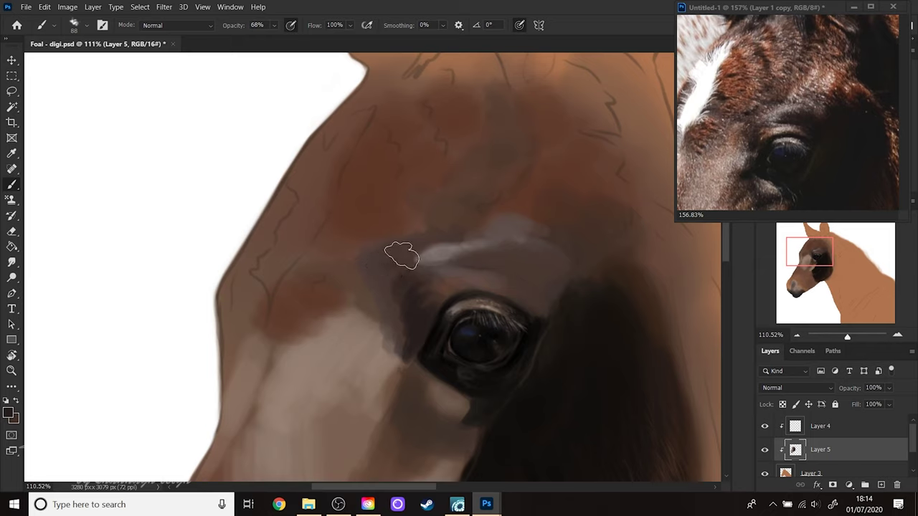
pyautogui.moveTo(368, 269)
pyautogui.mouseDown()
pyautogui.moveTo(410, 242)
pyautogui.moveTo(451, 232)
pyautogui.moveTo(443, 230)
pyautogui.mouseUp()
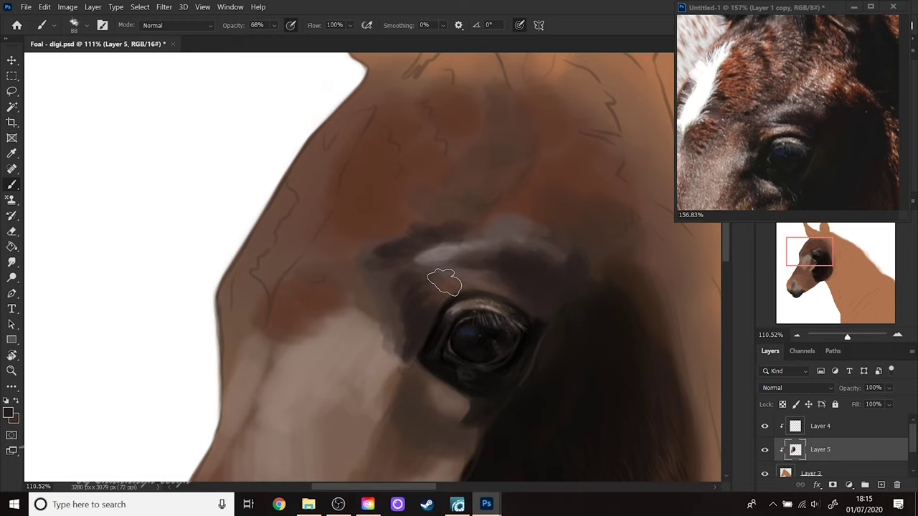
pyautogui.hotkey('ctrl', 's')
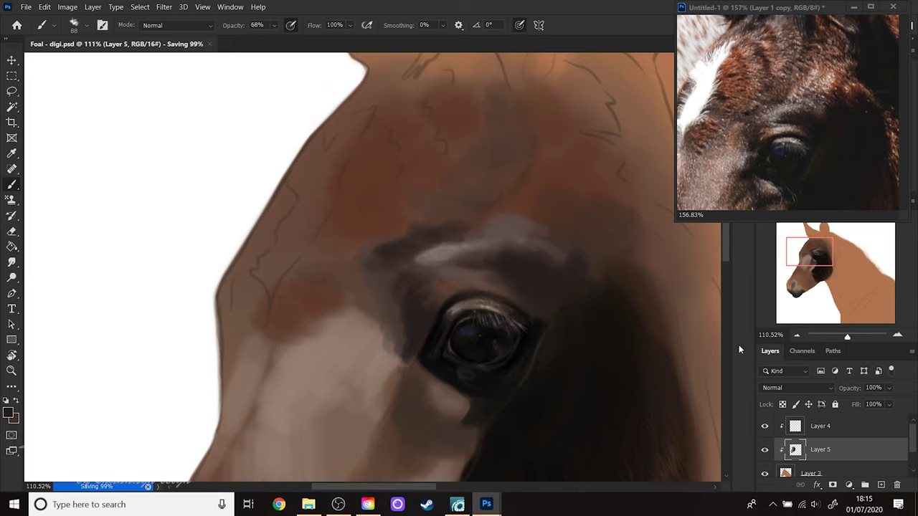
# - Sample reddish brown from the reference photo and paint it above the eye's inner corner with a 31 px brush
pyautogui.moveTo(841, 340); pyautogui.dragTo(846, 337)
pyautogui.moveTo(831, 277); pyautogui.dragTo(812, 285)
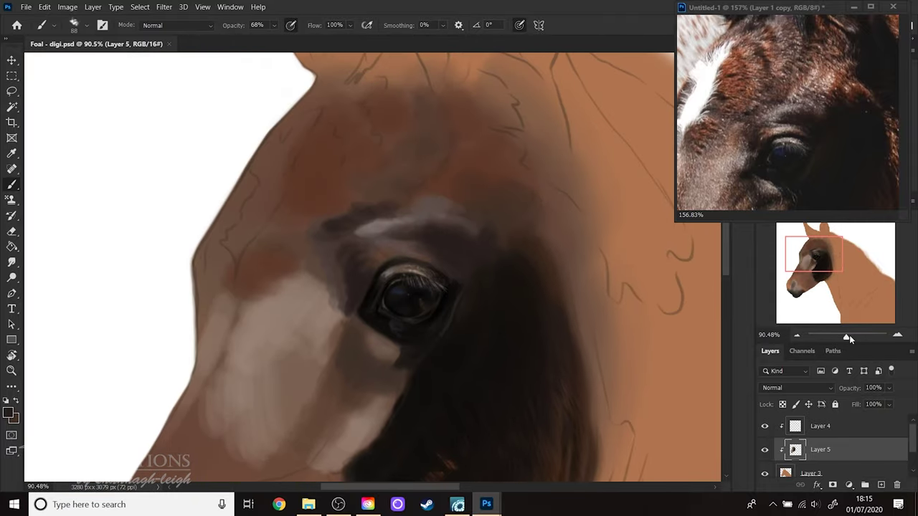
pyautogui.moveTo(851, 338); pyautogui.dragTo(849, 338)
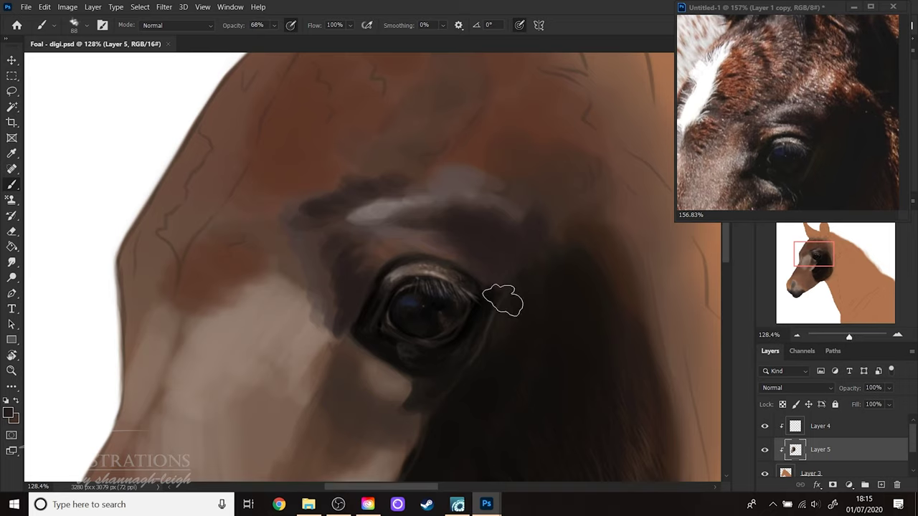
pyautogui.rightClick(495, 251)
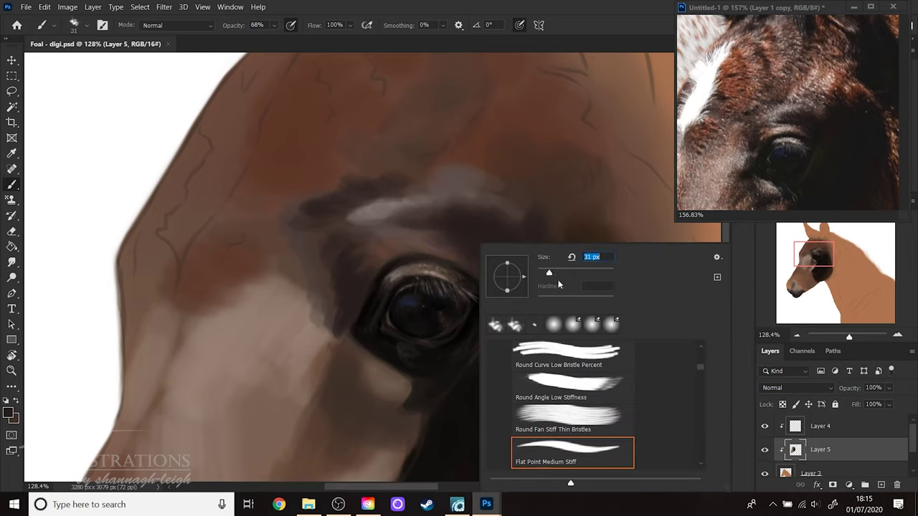
pyautogui.press('Return')
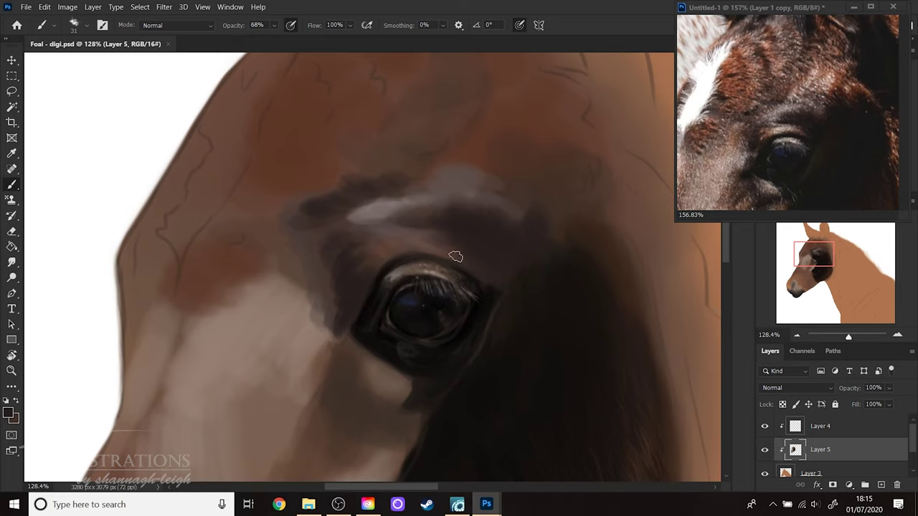
pyautogui.press('alt')
pyautogui.keyDown('alt'); pyautogui.click(771, 131); pyautogui.keyUp('alt')
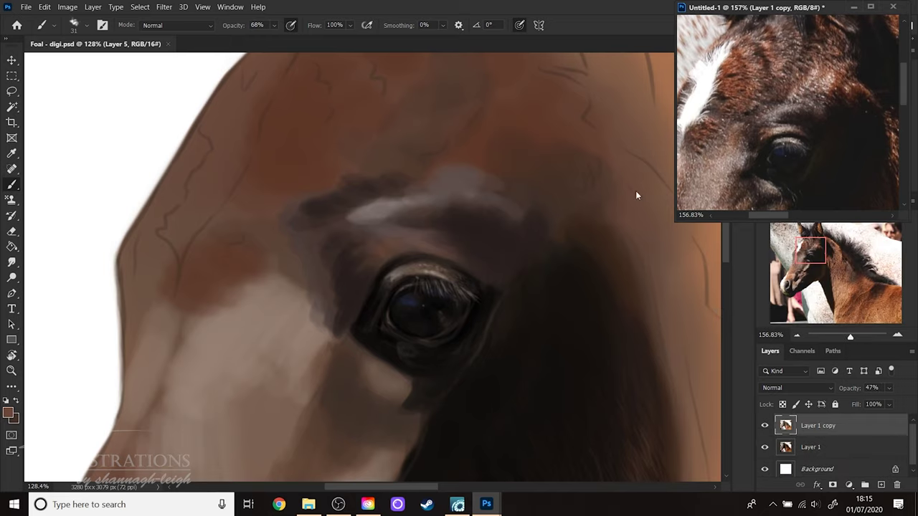
pyautogui.moveTo(375, 257); pyautogui.dragTo(361, 271)
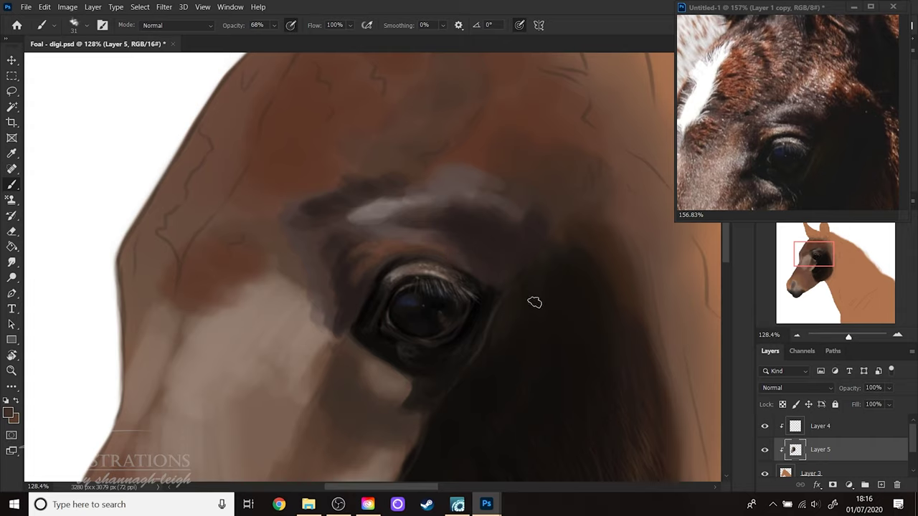
# - Deepen the upper eyelid line with an 18 px brush in near-black 100d0d, darkened from a tone sampled beside the eye
pyautogui.keyDown('alt'); pyautogui.click(492, 253); pyautogui.keyUp('alt')
pyautogui.click(9, 413)
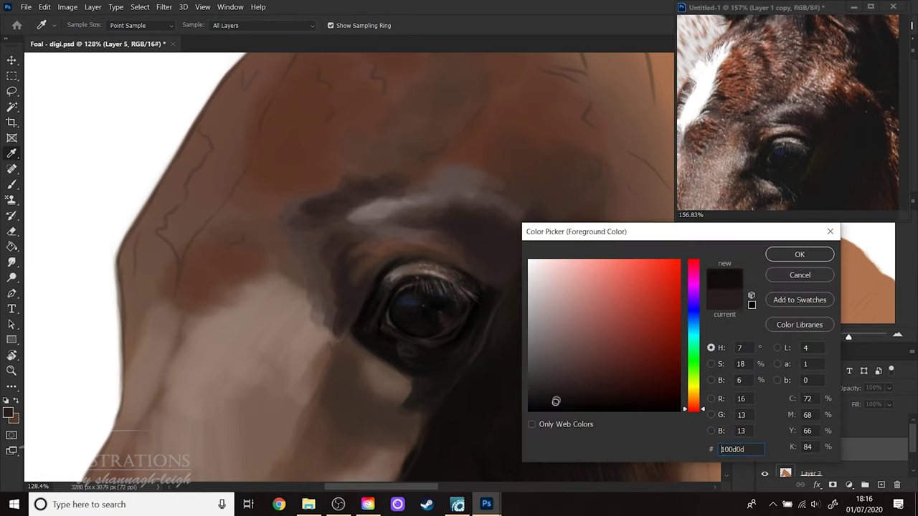
pyautogui.click(799, 256)
pyautogui.rightClick(428, 306)
pyautogui.moveTo(504, 273); pyautogui.dragTo(502, 273)
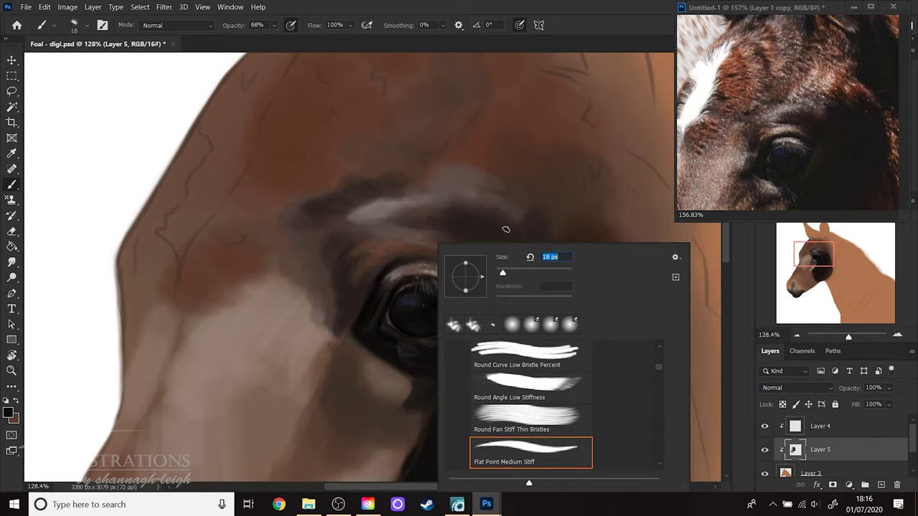
pyautogui.click(379, 272)
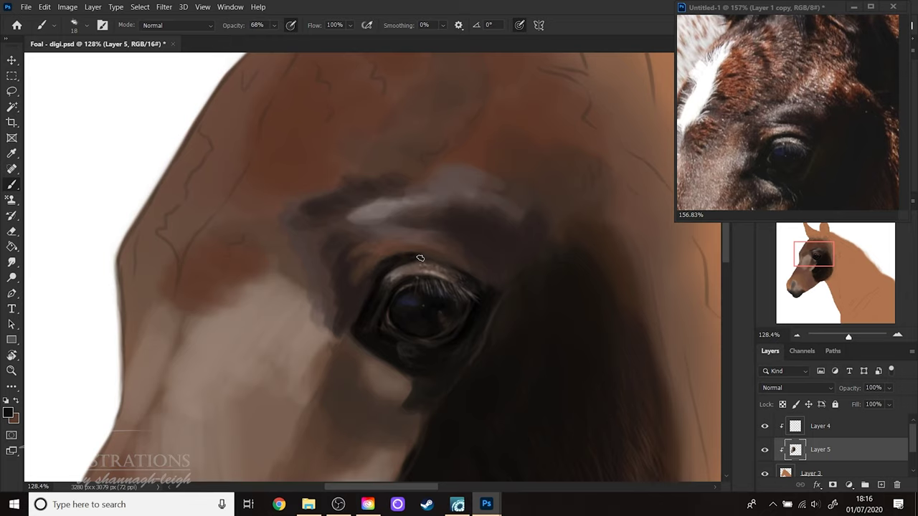
# - Hide the sketch on Layer 4 and blend dark brown sampled near the eye above the upper eyelid with a 29 px brush
pyautogui.click(765, 428)
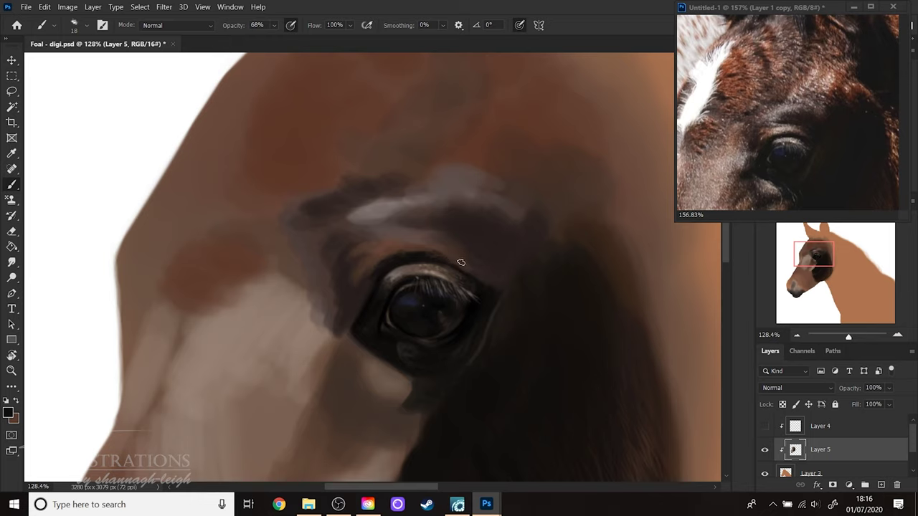
pyautogui.keyDown('alt'); pyautogui.click(507, 298); pyautogui.keyUp('alt')
pyautogui.keyDown('alt'); pyautogui.click(430, 259); pyautogui.keyUp('alt')
pyautogui.rightClick(433, 246)
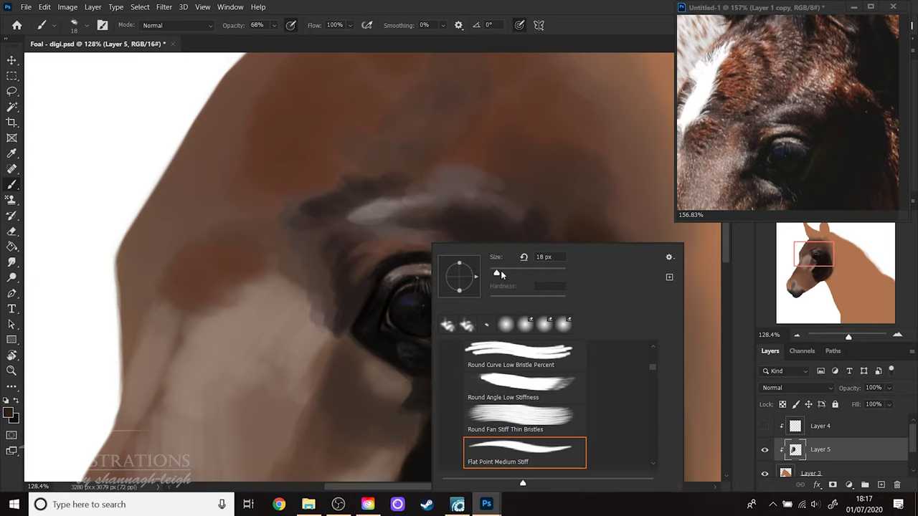
pyautogui.moveTo(500, 270); pyautogui.dragTo(504, 270)
pyautogui.press('Return')
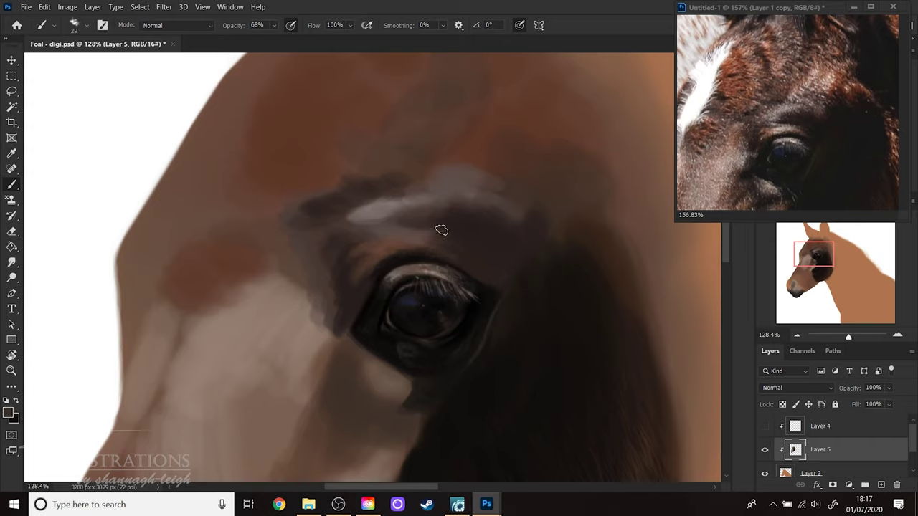
# - Paint a dark crease around the outer upper eyelid with a 15 px brush, using tones sampled above the eye
pyautogui.rightClick(463, 276)
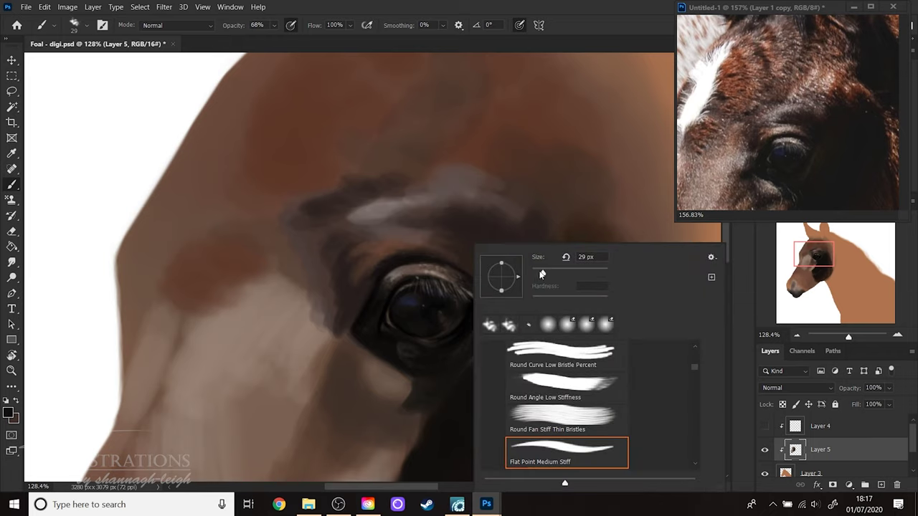
pyautogui.moveTo(541, 274); pyautogui.dragTo(535, 274)
pyautogui.press('Return')
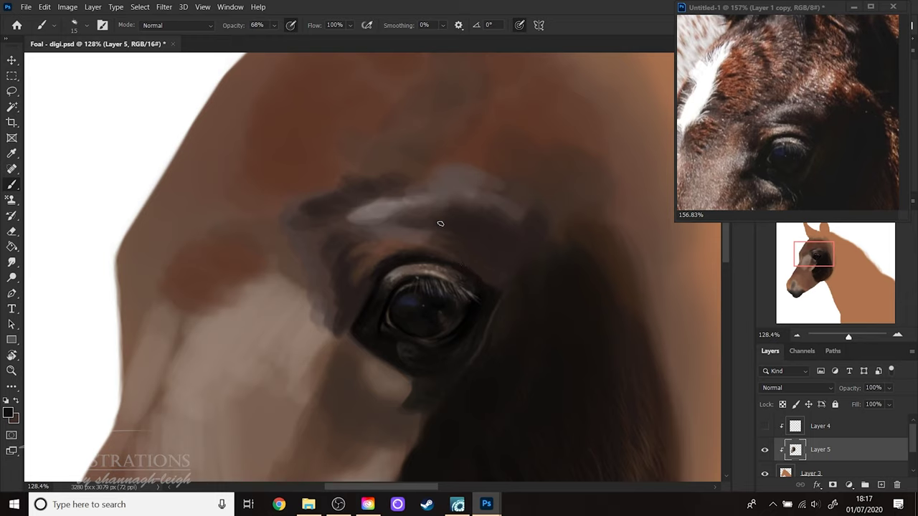
pyautogui.keyDown('alt'); pyautogui.click(476, 255); pyautogui.keyUp('alt')
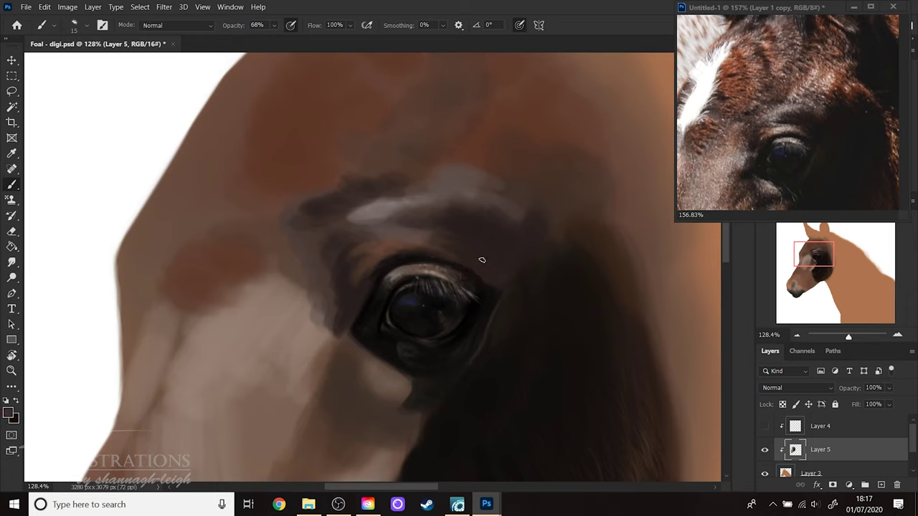
pyautogui.keyDown('alt'); pyautogui.click(436, 258); pyautogui.keyUp('alt')
pyautogui.keyDown('alt'); pyautogui.click(436, 258); pyautogui.keyUp('alt')
pyautogui.keyDown('alt'); pyautogui.click(447, 259); pyautogui.keyUp('alt')
pyautogui.press('x')
pyautogui.moveTo(477, 250); pyautogui.dragTo(495, 297)
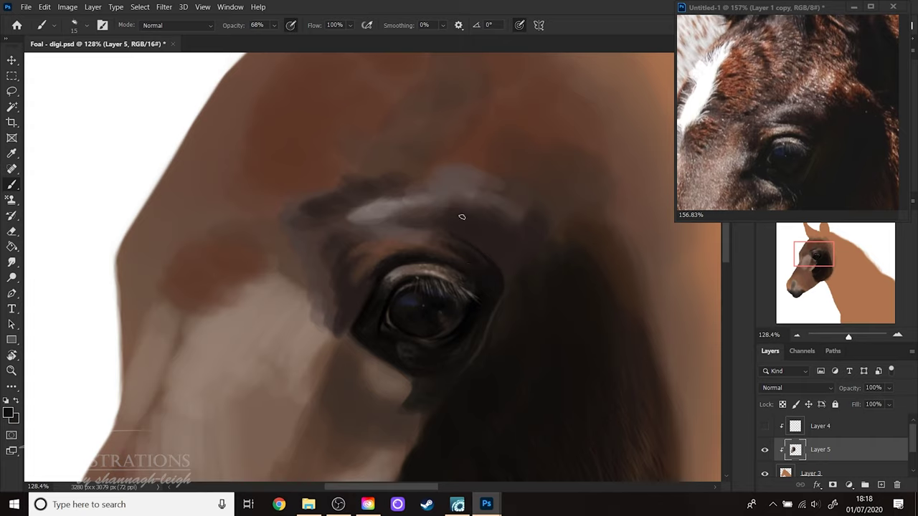
# - Sample tones from above the eye's inner corner and the upper eyelid, with the brush set to 53 px
pyautogui.keyDown('alt'); pyautogui.click(381, 243); pyautogui.keyUp('alt')
pyautogui.rightClick(423, 267)
pyautogui.write('53')
pyautogui.press('Return')
pyautogui.press('alt')
pyautogui.keyDown('alt'); pyautogui.click(401, 269); pyautogui.keyUp('alt')
# - Paint fine light grey-brown strokes over the eyelid fold above the inner corner with a 12 px brush, and sample surrounding brow tones
pyautogui.rightClick(520, 244)
pyautogui.click(586, 273)
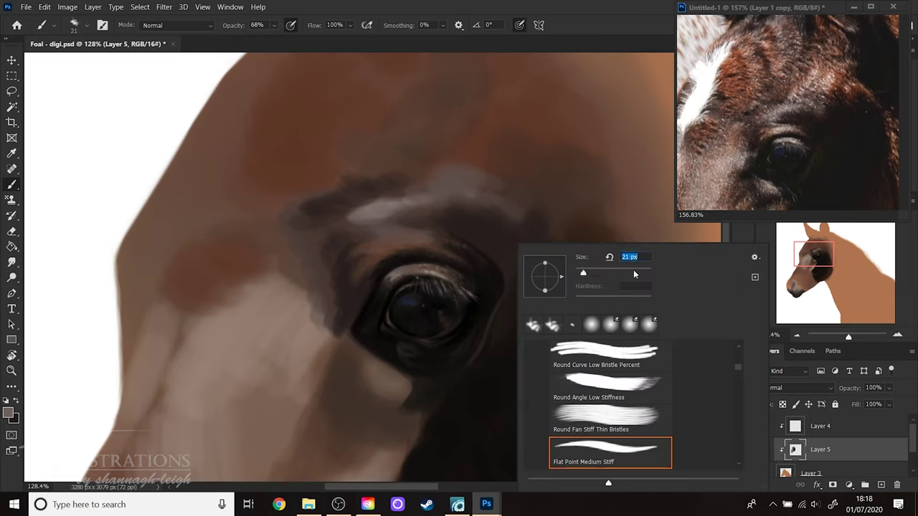
pyautogui.click(811, 259)
pyautogui.rightClick(436, 273)
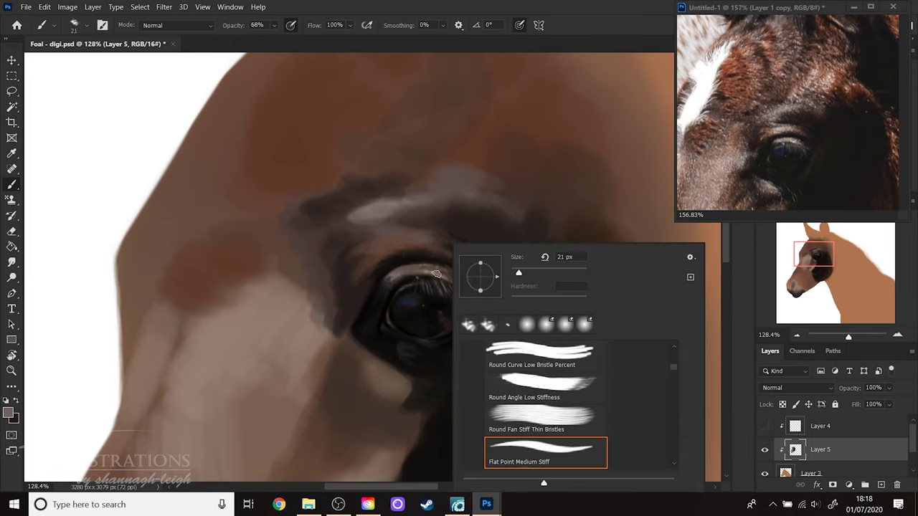
pyautogui.press('Down')
pyautogui.press('Down')
pyautogui.press('Down')
pyautogui.press('Down')
pyautogui.press('Down')
pyautogui.press('Down')
pyautogui.press('Down')
pyautogui.press('Down')
pyautogui.press('Down')
pyautogui.press('Return')
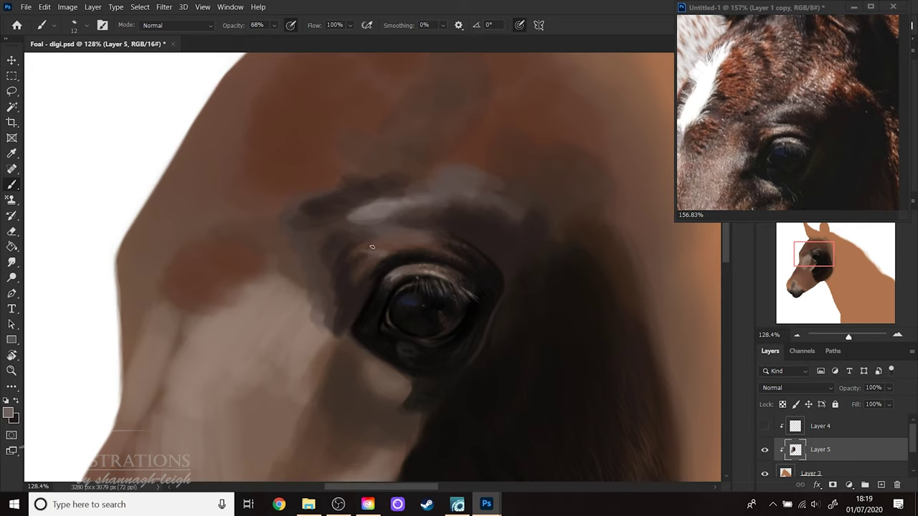
pyautogui.moveTo(371, 247); pyautogui.dragTo(394, 249)
pyautogui.keyDown('alt'); pyautogui.click(400, 227); pyautogui.keyUp('alt')
pyautogui.keyDown('alt'); pyautogui.click(349, 239); pyautogui.keyUp('alt')
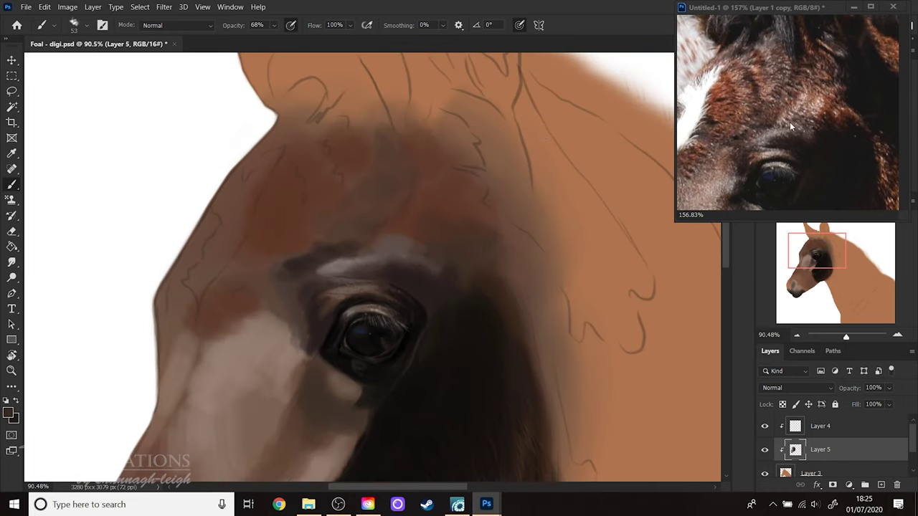
# - Paint dark brown bands with a 78 px brush from the brow up the forehead, along its top edge and around the reddish patches
pyautogui.click(760, 151)
pyautogui.rightClick(421, 256)
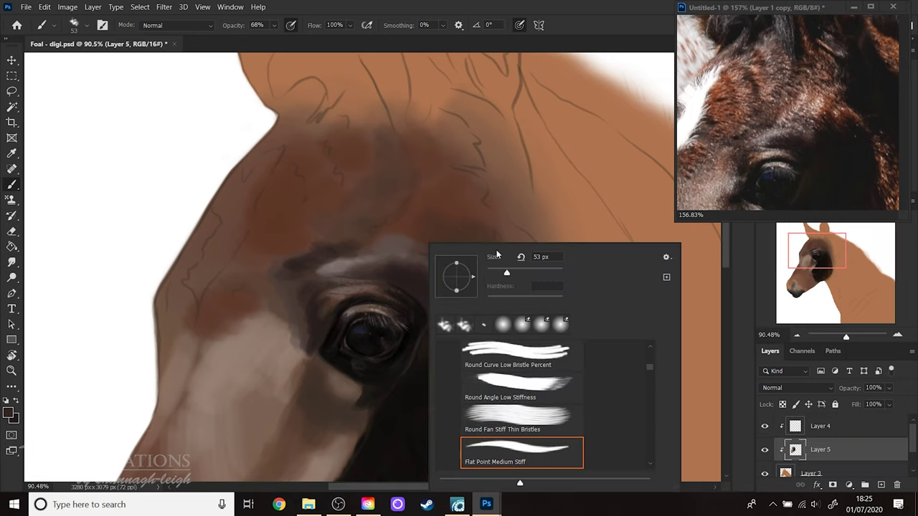
pyautogui.click(812, 289)
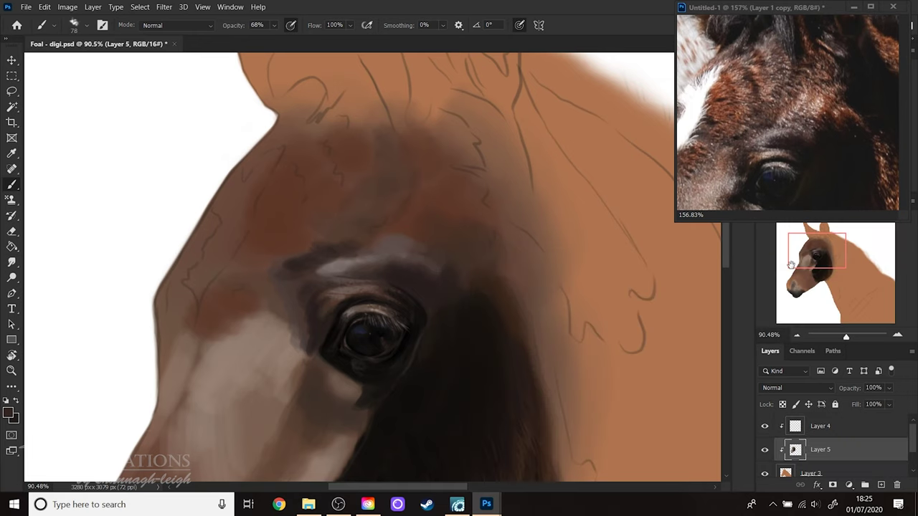
pyautogui.moveTo(332, 248)
pyautogui.mouseDown()
pyautogui.moveTo(355, 237)
pyautogui.moveTo(344, 225)
pyautogui.moveTo(352, 216)
pyautogui.moveTo(390, 193)
pyautogui.moveTo(397, 172)
pyautogui.moveTo(386, 163)
pyautogui.moveTo(401, 142)
pyautogui.moveTo(348, 90)
pyautogui.moveTo(366, 94)
pyautogui.moveTo(353, 122)
pyautogui.moveTo(388, 127)
pyautogui.moveTo(348, 102)
pyautogui.moveTo(368, 92)
pyautogui.moveTo(366, 115)
pyautogui.moveTo(405, 122)
pyautogui.moveTo(380, 148)
pyautogui.moveTo(399, 165)
pyautogui.moveTo(382, 192)
pyautogui.mouseUp()
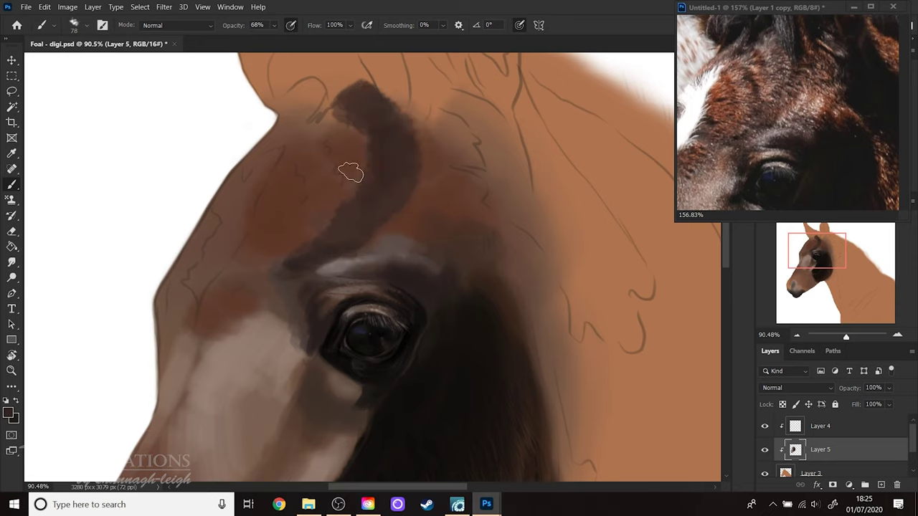
pyautogui.moveTo(316, 134)
pyautogui.mouseDown()
pyautogui.moveTo(348, 182)
pyautogui.moveTo(343, 207)
pyautogui.moveTo(333, 157)
pyautogui.moveTo(345, 183)
pyautogui.moveTo(337, 223)
pyautogui.moveTo(308, 182)
pyautogui.moveTo(307, 126)
pyautogui.moveTo(297, 133)
pyautogui.moveTo(317, 108)
pyautogui.moveTo(267, 145)
pyautogui.moveTo(300, 120)
pyautogui.moveTo(307, 129)
pyautogui.moveTo(343, 116)
pyautogui.mouseUp()
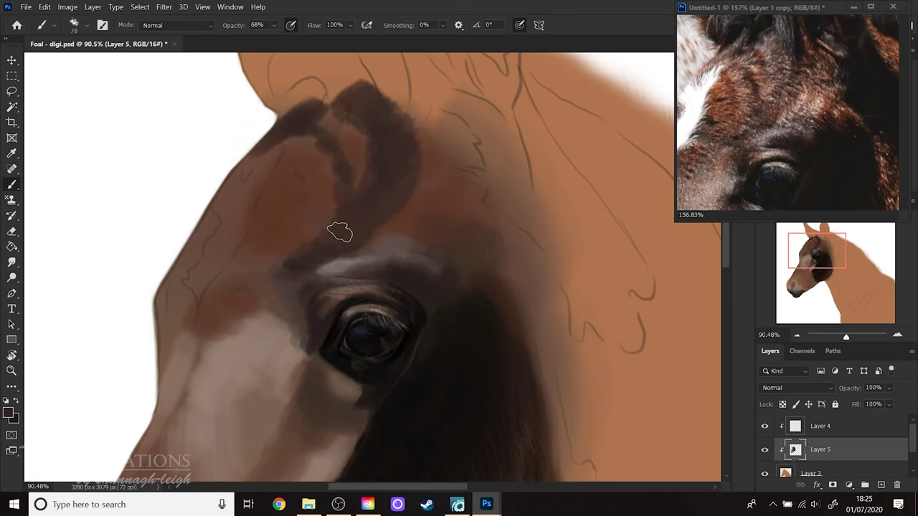
pyautogui.moveTo(236, 289)
pyautogui.mouseDown()
pyautogui.moveTo(239, 264)
pyautogui.moveTo(278, 241)
pyautogui.moveTo(237, 276)
pyautogui.moveTo(269, 277)
pyautogui.moveTo(258, 263)
pyautogui.moveTo(272, 274)
pyautogui.moveTo(261, 280)
pyautogui.moveTo(280, 264)
pyautogui.moveTo(282, 284)
pyautogui.moveTo(296, 275)
pyautogui.moveTo(278, 271)
pyautogui.moveTo(272, 288)
pyautogui.moveTo(284, 301)
pyautogui.moveTo(304, 289)
pyautogui.moveTo(293, 330)
pyautogui.mouseUp()
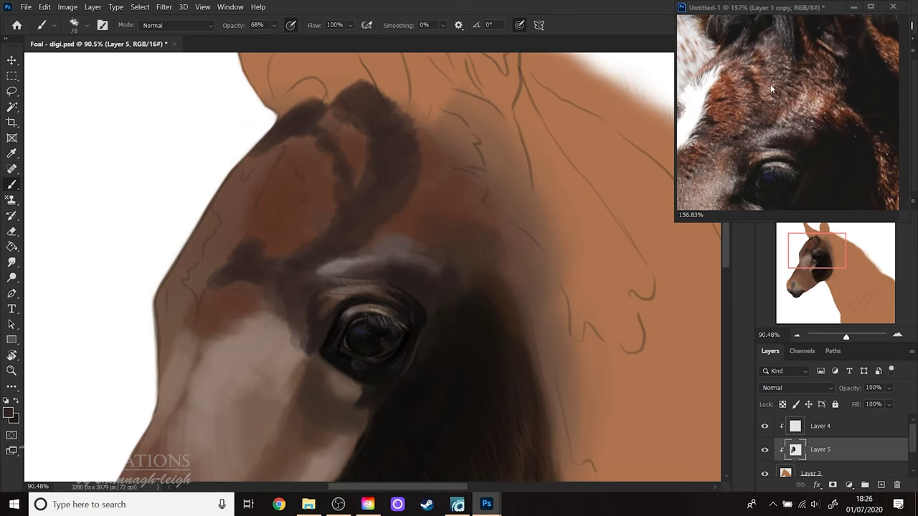
# - Paint lighter grey-brown highlights over the upper ends of the dark forehead bands, using a tone sampled from the reference photo
pyautogui.keyDown('alt'); pyautogui.click(769, 44); pyautogui.keyUp('alt')
pyautogui.click(523, 109)
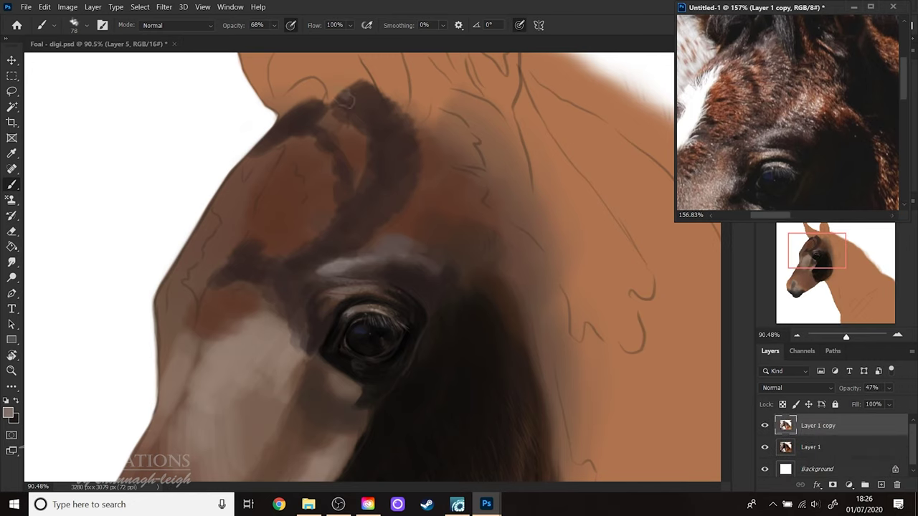
pyautogui.moveTo(354, 102)
pyautogui.mouseDown()
pyautogui.moveTo(376, 117)
pyautogui.moveTo(390, 136)
pyautogui.mouseUp()
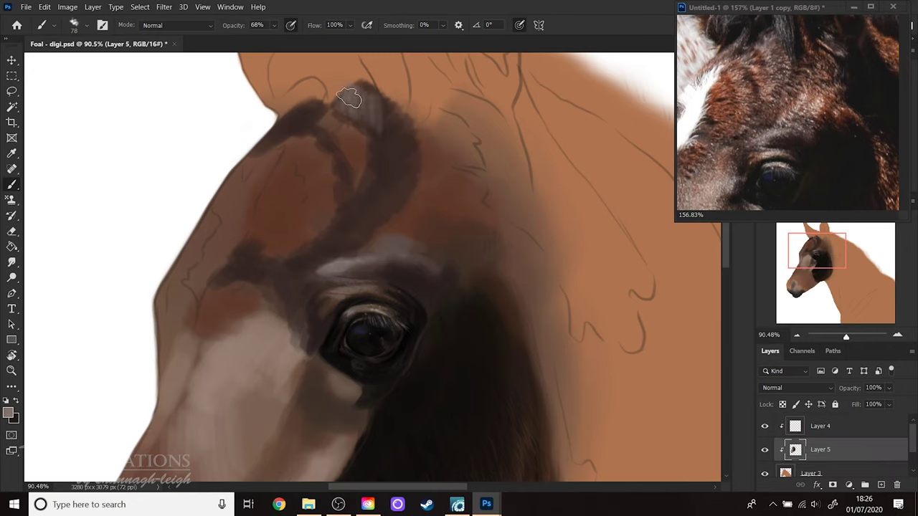
pyautogui.moveTo(354, 98)
pyautogui.mouseDown()
pyautogui.moveTo(390, 136)
pyautogui.moveTo(368, 131)
pyautogui.moveTo(361, 99)
pyautogui.moveTo(385, 133)
pyautogui.moveTo(380, 127)
pyautogui.moveTo(380, 148)
pyautogui.mouseUp()
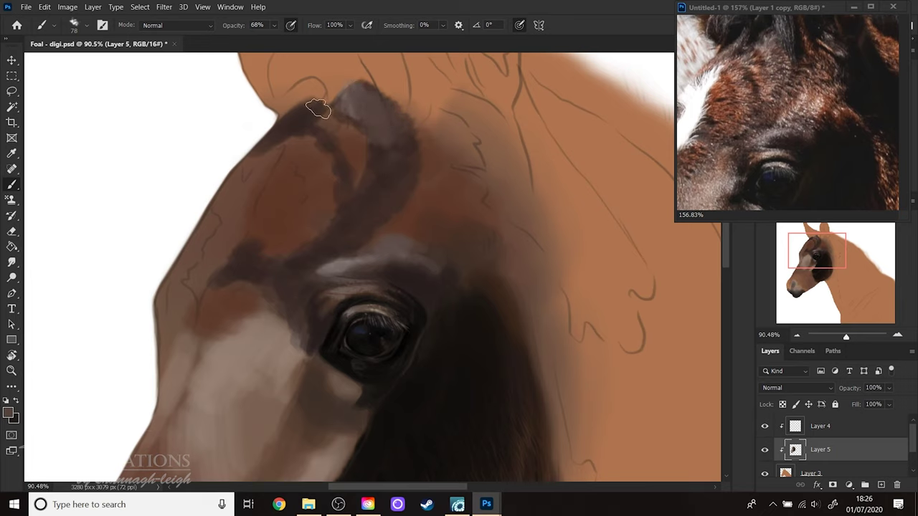
pyautogui.moveTo(322, 109)
pyautogui.mouseDown()
pyautogui.moveTo(267, 133)
pyautogui.moveTo(319, 123)
pyautogui.moveTo(337, 134)
pyautogui.mouseUp()
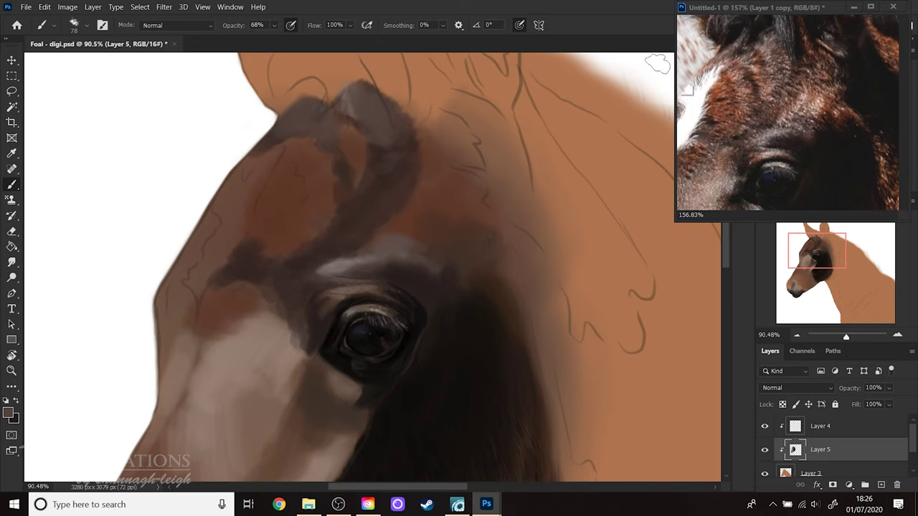
# - Fill the narrow patch between the dark forehead bands with a pinkish brown sampled from the reference photo
pyautogui.keyDown('alt'); pyautogui.click(764, 75); pyautogui.keyUp('alt')
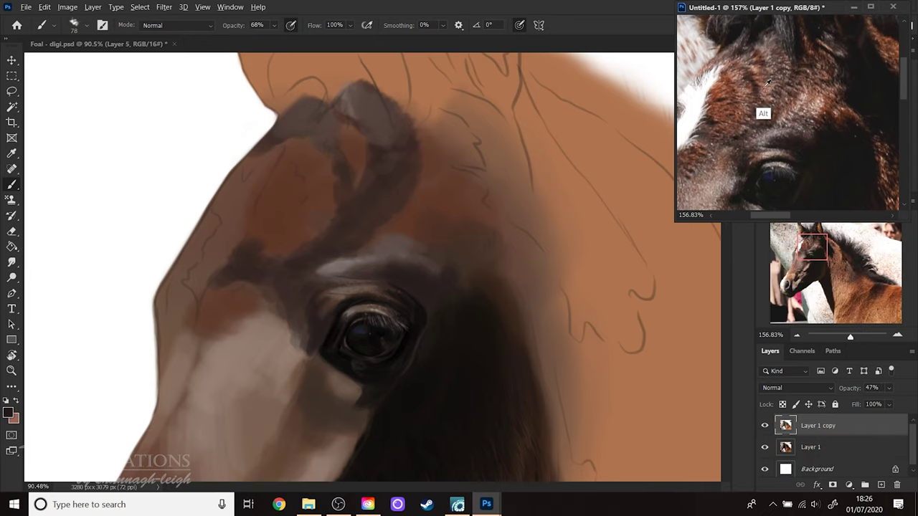
pyautogui.click(335, 114)
pyautogui.moveTo(332, 109)
pyautogui.mouseDown()
pyautogui.moveTo(342, 129)
pyautogui.moveTo(364, 136)
pyautogui.moveTo(355, 160)
pyautogui.moveTo(362, 182)
pyautogui.moveTo(353, 172)
pyautogui.moveTo(372, 122)
pyautogui.moveTo(356, 142)
pyautogui.moveTo(379, 155)
pyautogui.moveTo(403, 146)
pyautogui.moveTo(390, 163)
pyautogui.moveTo(366, 152)
pyautogui.mouseUp()
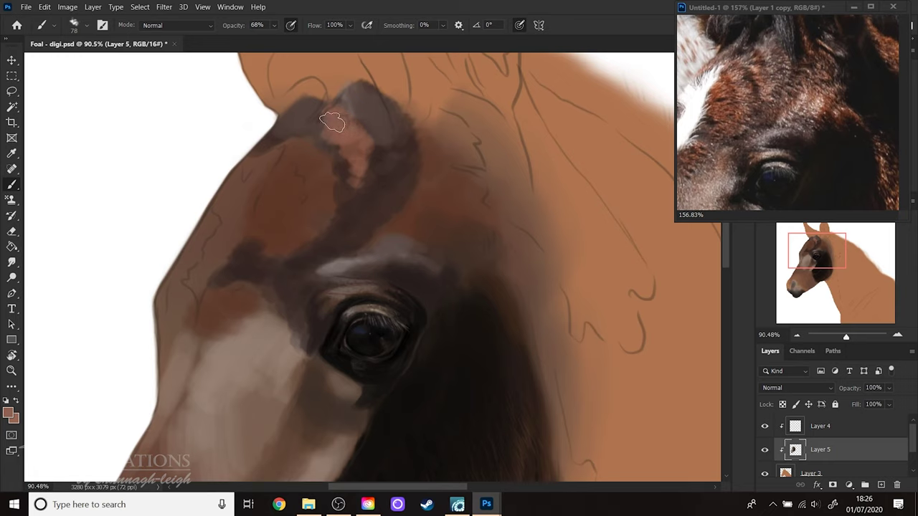
pyautogui.moveTo(348, 115); pyautogui.dragTo(345, 139)
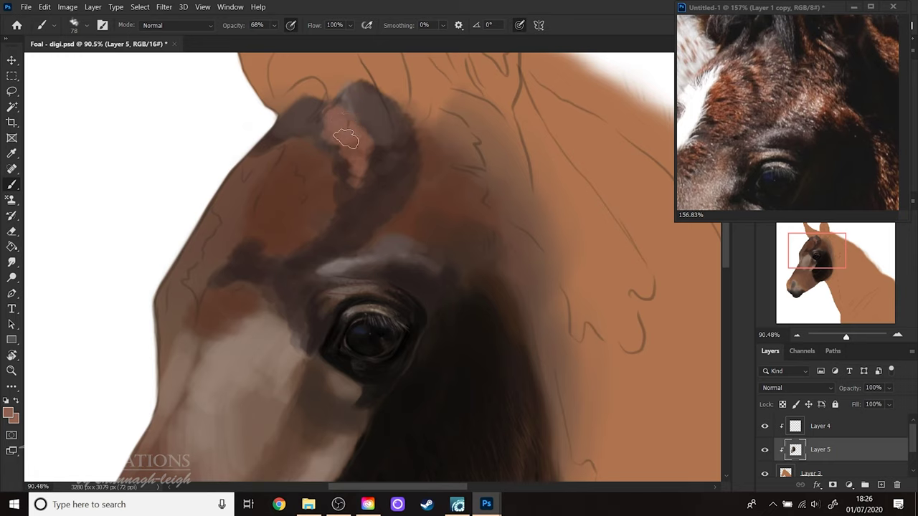
# - Repaint the large forehead patch with a brighter reddish brown sampled beside the white blaze in the reference
pyautogui.keyDown('alt'); pyautogui.click(725, 107); pyautogui.keyUp('alt')
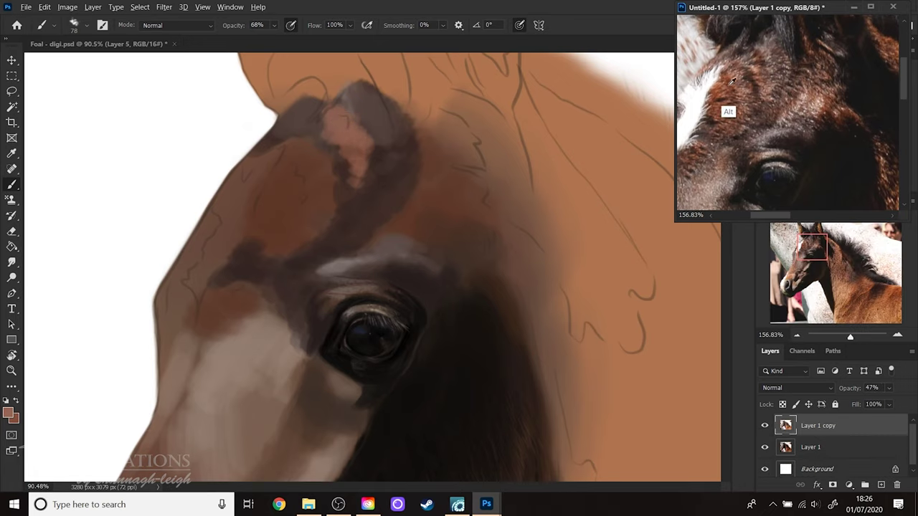
pyautogui.click(294, 220)
pyautogui.moveTo(297, 236)
pyautogui.mouseDown()
pyautogui.moveTo(248, 252)
pyautogui.moveTo(284, 229)
pyautogui.moveTo(319, 225)
pyautogui.moveTo(291, 224)
pyautogui.moveTo(271, 205)
pyautogui.moveTo(314, 195)
pyautogui.moveTo(311, 148)
pyautogui.mouseUp()
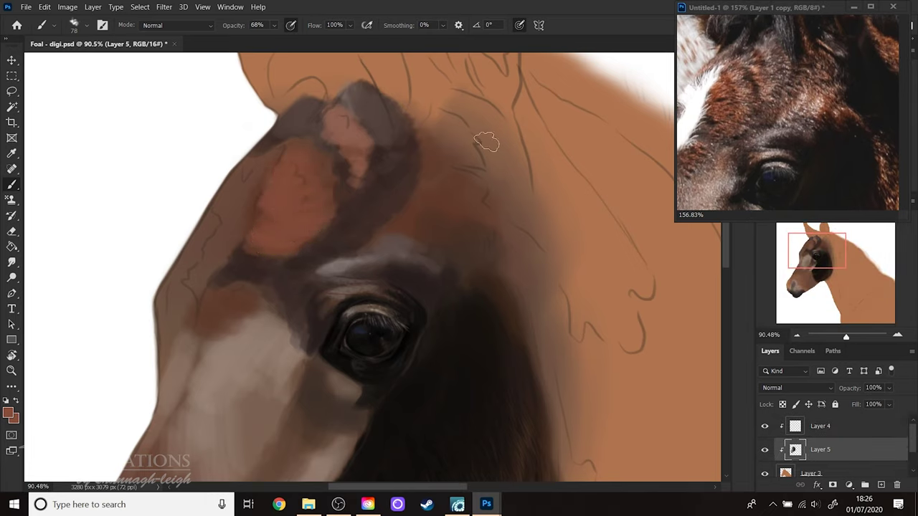
# - Sample reddish coat tones from the reference and paint the area behind the dark band, from the upper forehead down to the brow
pyautogui.click(814, 63)
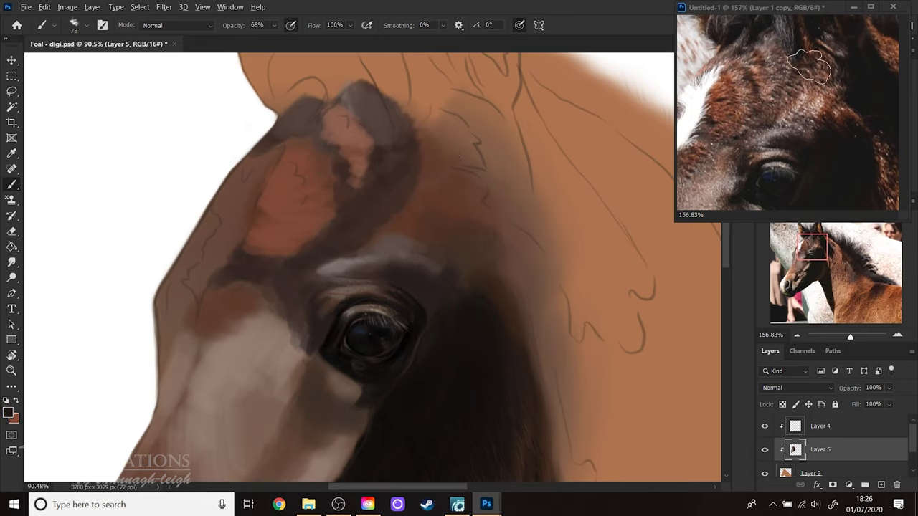
pyautogui.keyDown('alt'); pyautogui.click(834, 64); pyautogui.keyUp('alt')
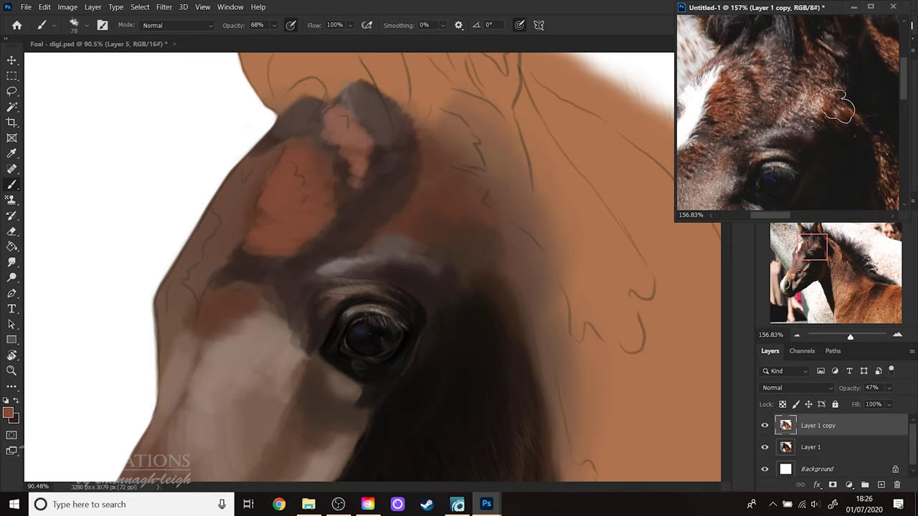
pyautogui.keyDown('alt'); pyautogui.click(830, 118); pyautogui.keyUp('alt')
pyautogui.keyDown('alt'); pyautogui.click(838, 77); pyautogui.keyUp('alt')
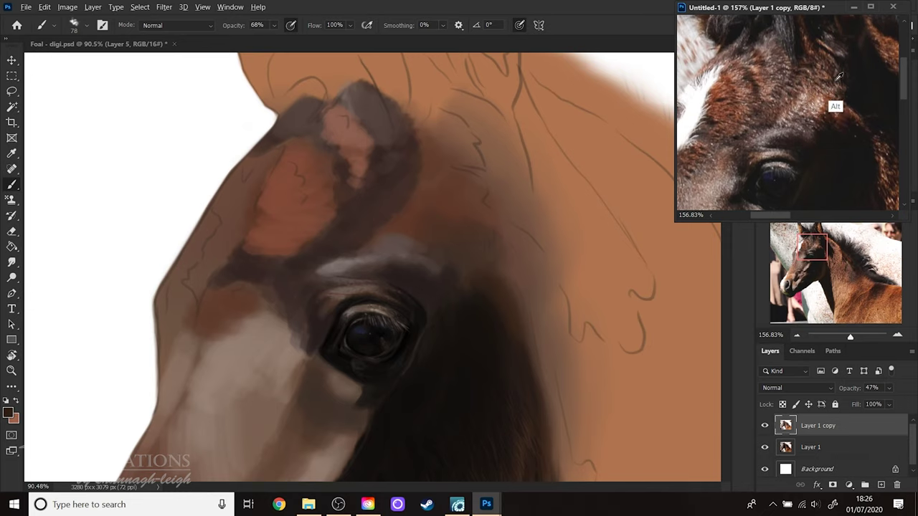
pyautogui.keyDown('alt'); pyautogui.click(834, 73); pyautogui.keyUp('alt')
pyautogui.keyDown('alt'); pyautogui.click(830, 73); pyautogui.keyUp('alt')
pyautogui.click(461, 178)
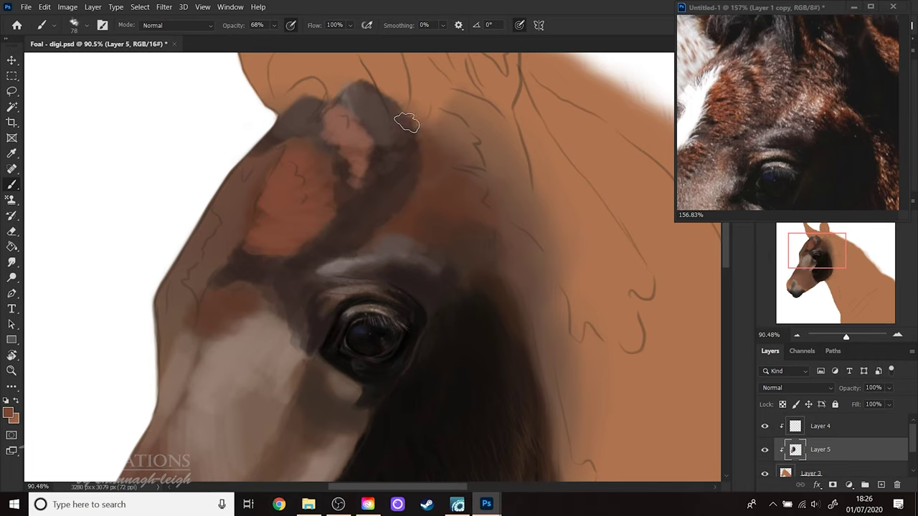
pyautogui.moveTo(430, 125)
pyautogui.mouseDown()
pyautogui.moveTo(406, 145)
pyautogui.moveTo(429, 165)
pyautogui.moveTo(387, 185)
pyautogui.moveTo(405, 216)
pyautogui.moveTo(367, 215)
pyautogui.moveTo(388, 235)
pyautogui.moveTo(344, 241)
pyautogui.moveTo(398, 231)
pyautogui.moveTo(428, 238)
pyautogui.moveTo(398, 215)
pyautogui.moveTo(410, 203)
pyautogui.moveTo(439, 205)
pyautogui.moveTo(464, 221)
pyautogui.moveTo(458, 180)
pyautogui.moveTo(479, 193)
pyautogui.moveTo(442, 221)
pyautogui.moveTo(475, 217)
pyautogui.moveTo(459, 233)
pyautogui.moveTo(461, 254)
pyautogui.moveTo(477, 224)
pyautogui.moveTo(482, 230)
pyautogui.moveTo(469, 236)
pyautogui.moveTo(416, 198)
pyautogui.moveTo(368, 238)
pyautogui.moveTo(397, 221)
pyautogui.moveTo(412, 180)
pyautogui.moveTo(427, 193)
pyautogui.moveTo(422, 230)
pyautogui.mouseUp()
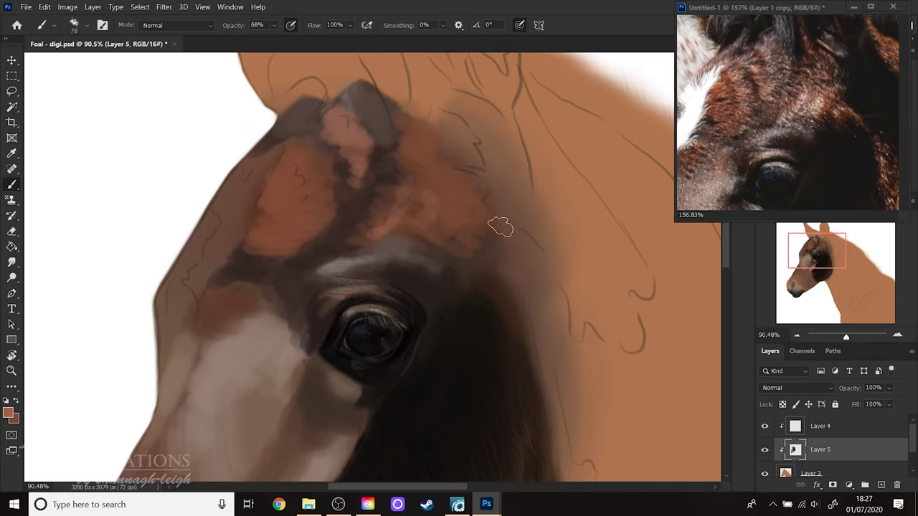
# - Paint a deeper red-brown patch above the outer end of the brow, using a tone sampled from the reference
pyautogui.click(821, 137)
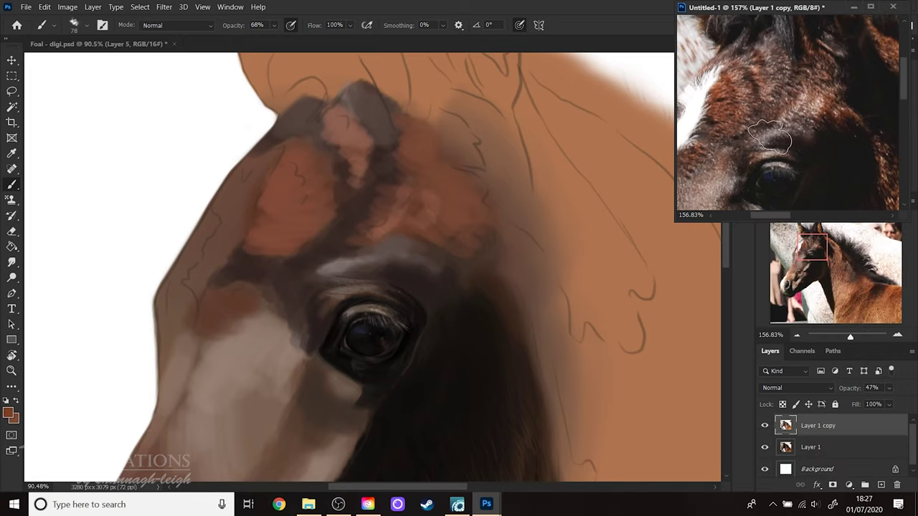
pyautogui.click(449, 250)
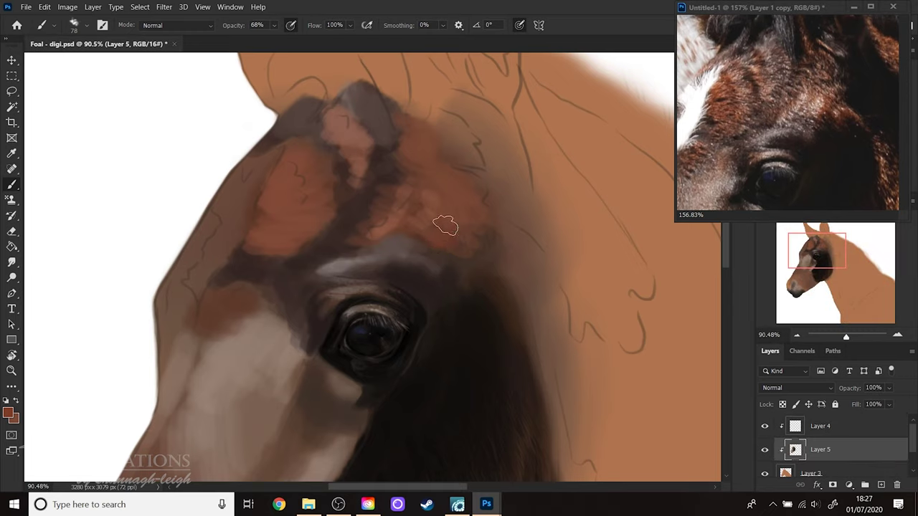
pyautogui.moveTo(498, 234); pyautogui.dragTo(486, 245)
# - Pick a darker red-brown and blend dark strokes from the red patch down into the shadow behind the eye
pyautogui.click(9, 413)
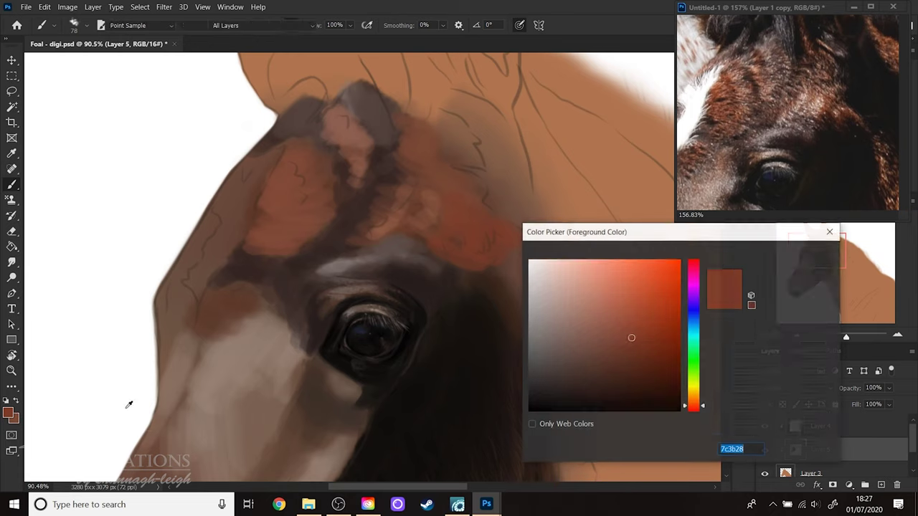
pyautogui.moveTo(665, 372)
pyautogui.mouseDown()
pyautogui.moveTo(635, 356)
pyautogui.moveTo(621, 365)
pyautogui.mouseUp()
pyautogui.click(800, 255)
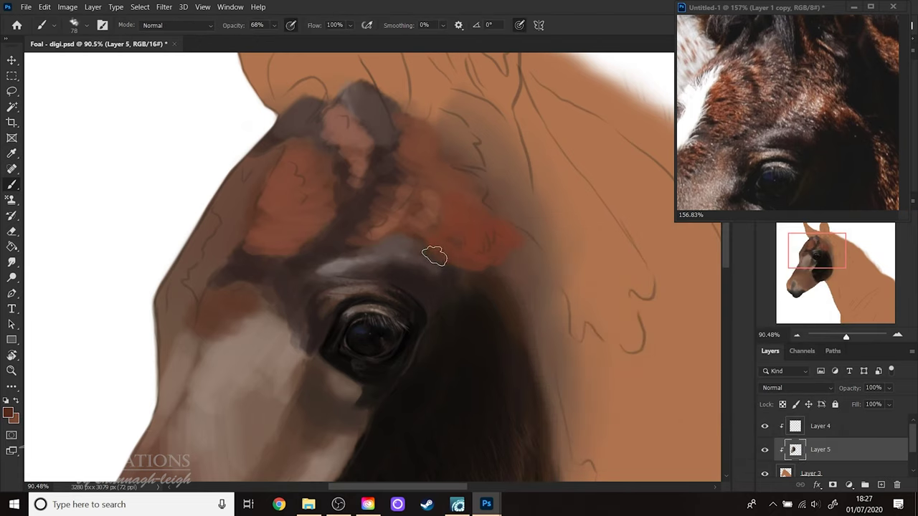
pyautogui.moveTo(436, 246)
pyautogui.mouseDown()
pyautogui.moveTo(459, 232)
pyautogui.moveTo(455, 213)
pyautogui.moveTo(449, 261)
pyautogui.moveTo(488, 246)
pyautogui.moveTo(494, 256)
pyautogui.mouseUp()
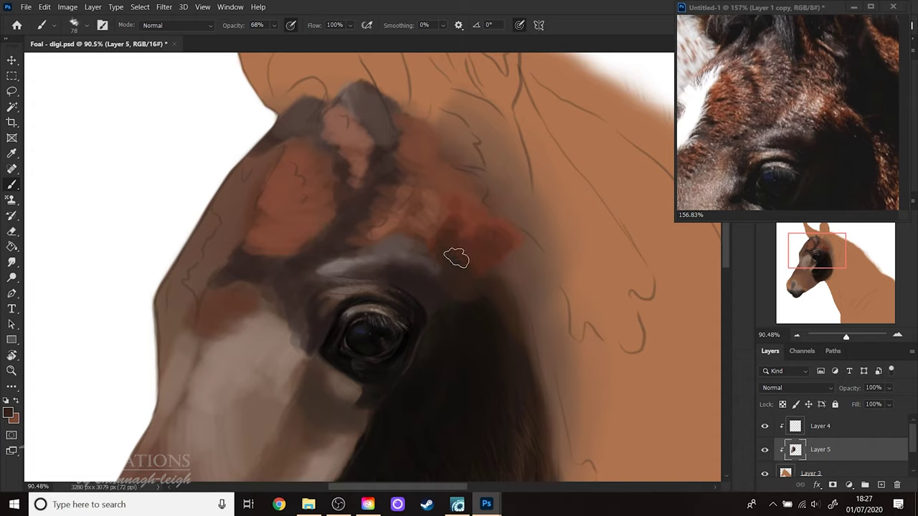
pyautogui.moveTo(456, 258)
pyautogui.mouseDown()
pyautogui.moveTo(484, 282)
pyautogui.moveTo(505, 262)
pyautogui.moveTo(499, 291)
pyautogui.moveTo(455, 320)
pyautogui.moveTo(452, 260)
pyautogui.moveTo(478, 299)
pyautogui.moveTo(466, 267)
pyautogui.moveTo(478, 271)
pyautogui.moveTo(490, 251)
pyautogui.moveTo(501, 300)
pyautogui.moveTo(459, 289)
pyautogui.moveTo(459, 300)
pyautogui.moveTo(445, 286)
pyautogui.moveTo(444, 304)
pyautogui.moveTo(420, 303)
pyautogui.mouseUp()
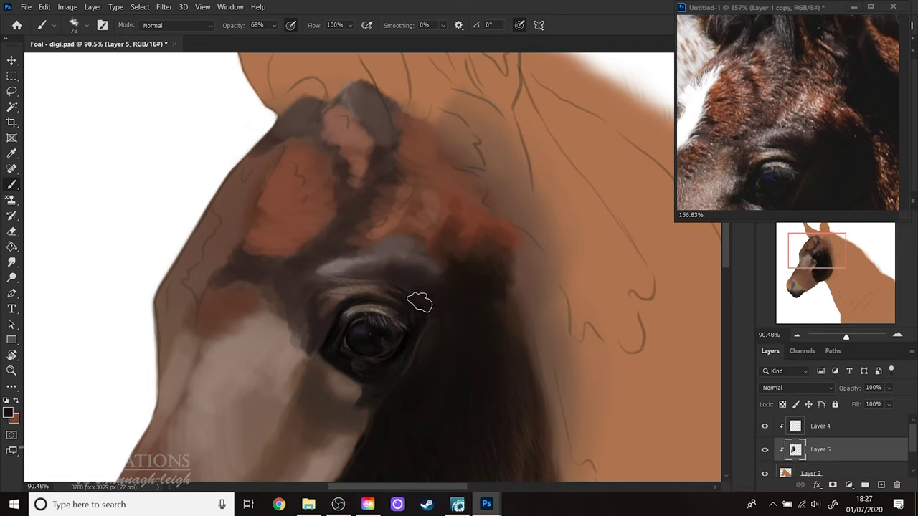
# - Paint fine light highlights on the fold above the upper eyelid with a 10 px Flat Point Medium Stiff brush, using a sampled light tone
pyautogui.moveTo(848, 340)
pyautogui.mouseDown()
pyautogui.moveTo(836, 338)
pyautogui.moveTo(846, 348)
pyautogui.mouseUp()
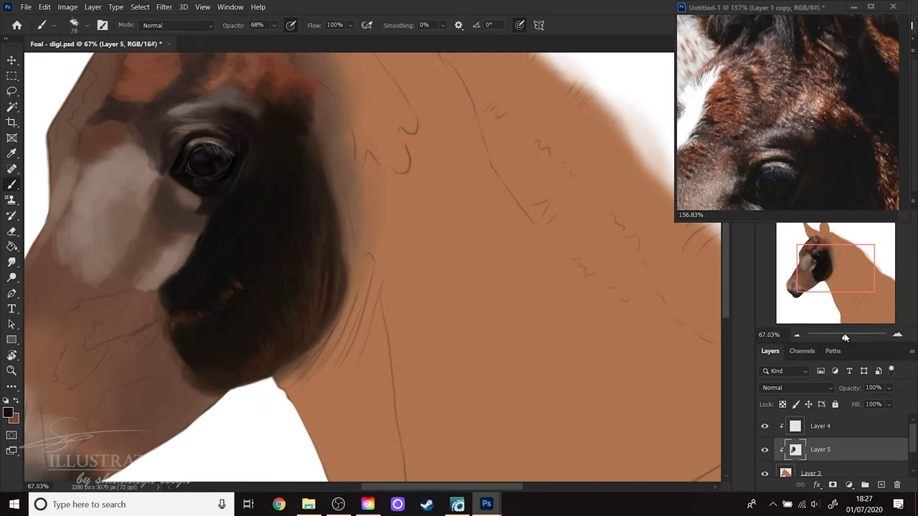
pyautogui.moveTo(832, 288); pyautogui.dragTo(820, 300)
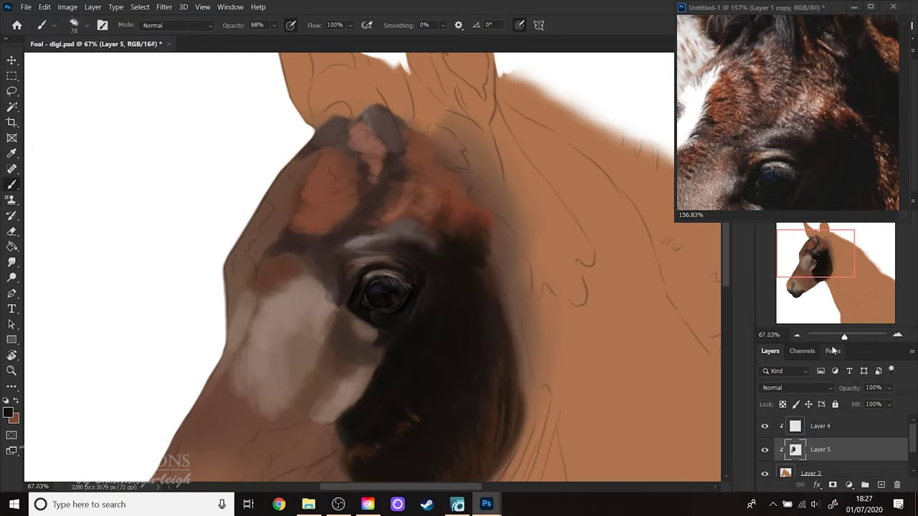
pyautogui.moveTo(845, 340); pyautogui.dragTo(849, 335)
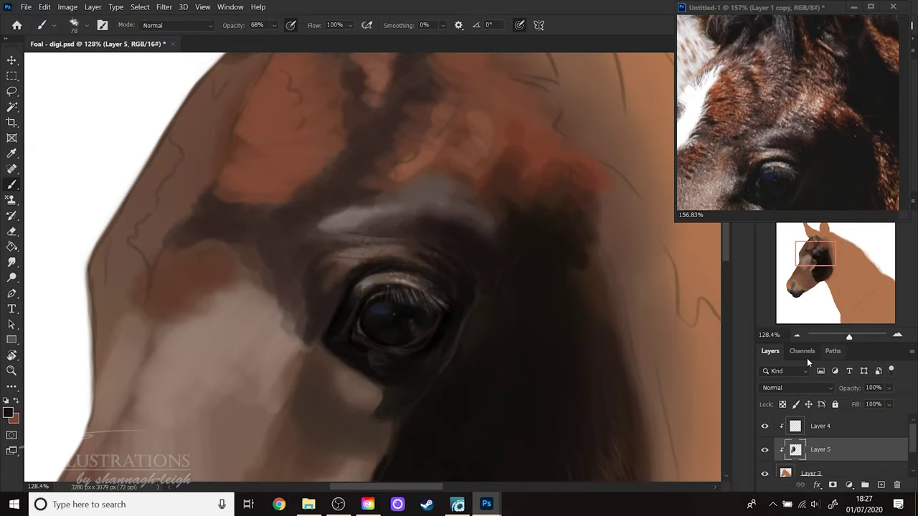
pyautogui.click(338, 505)
pyautogui.click(338, 505)
pyautogui.rightClick(447, 294)
pyautogui.moveTo(520, 269); pyautogui.dragTo(522, 275)
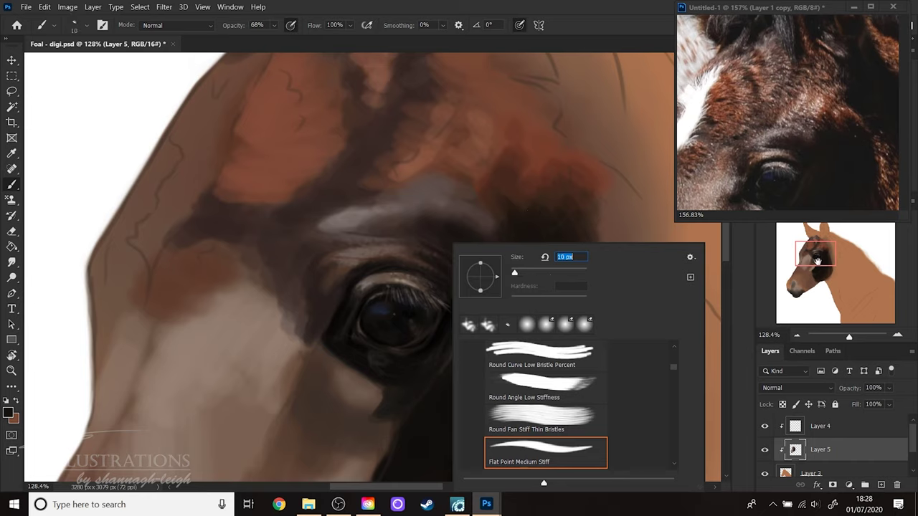
pyautogui.press('Return')
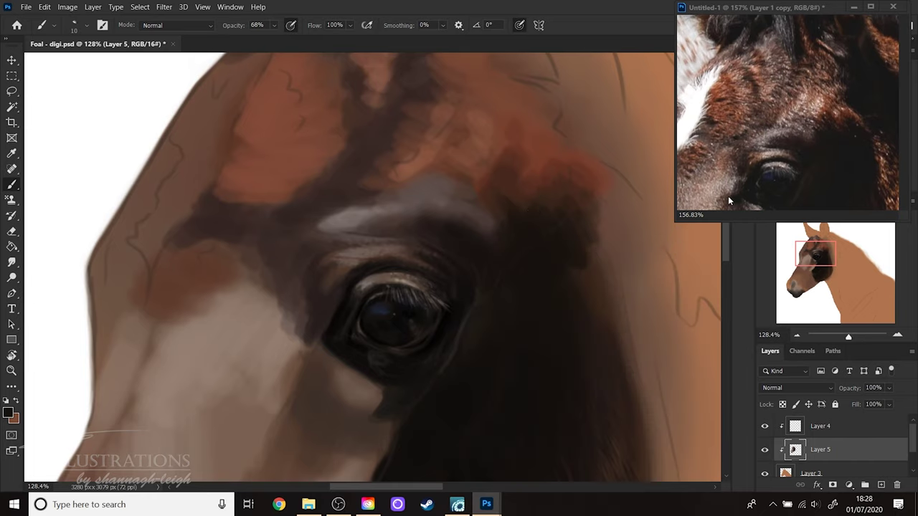
pyautogui.keyDown('alt'); pyautogui.click(767, 152); pyautogui.keyUp('alt')
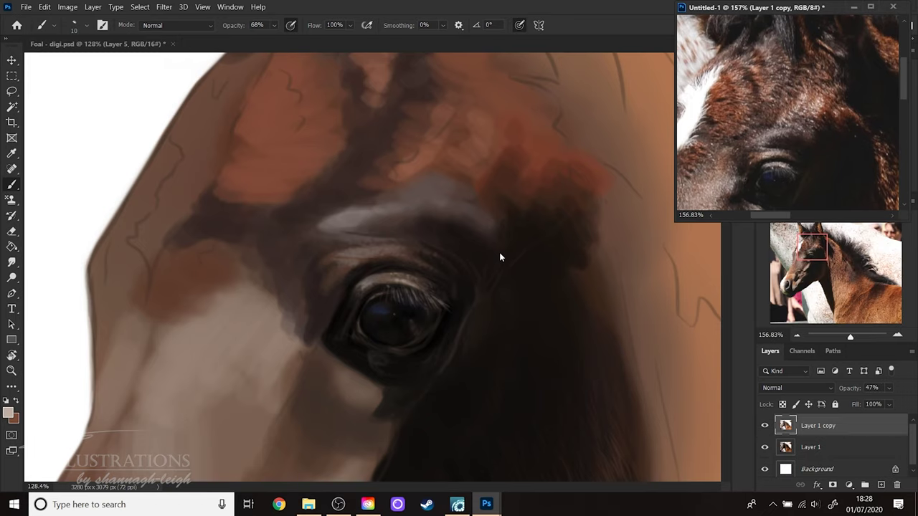
pyautogui.click(351, 254)
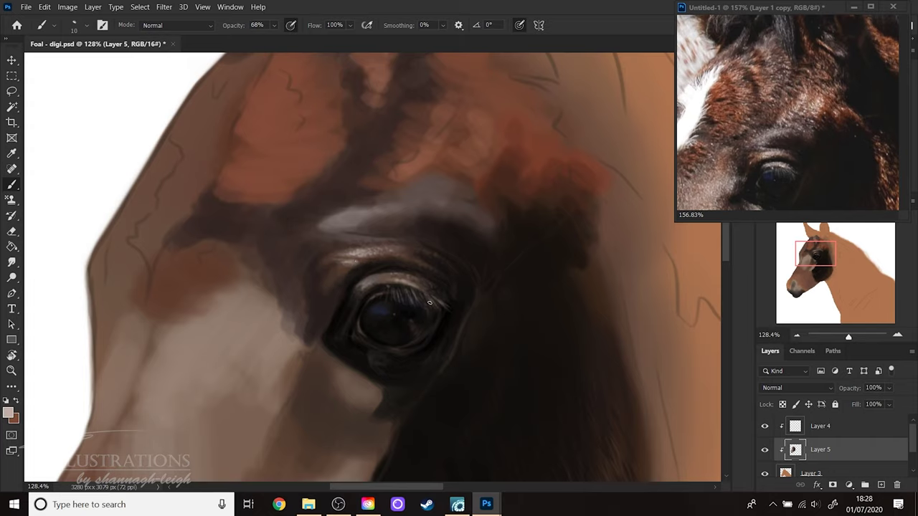
# - Sample a dark tone near the eyelid fold and paint a thin crease along its upper edge with the 10 px brush
pyautogui.keyDown('alt'); pyautogui.click(362, 263); pyautogui.keyUp('alt')
pyautogui.rightClick(447, 274)
pyautogui.click(515, 275)
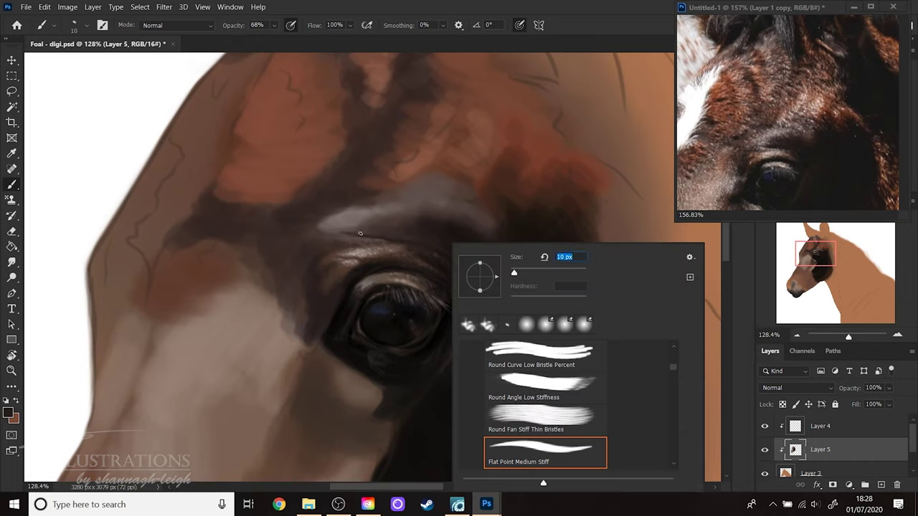
pyautogui.press('Return')
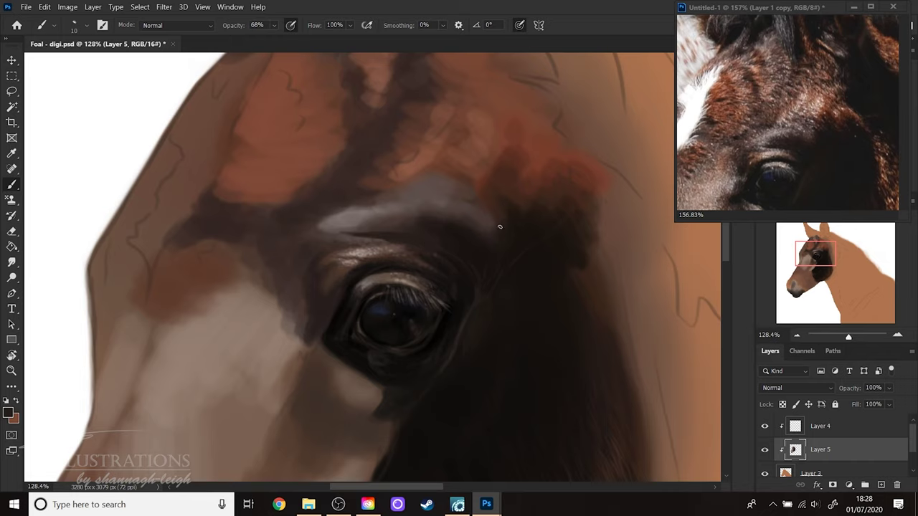
# - Paint short dark hair strokes along the underside of the grey brow highlight with a 23 px brush
pyautogui.rightClick(506, 297)
pyautogui.click(576, 273)
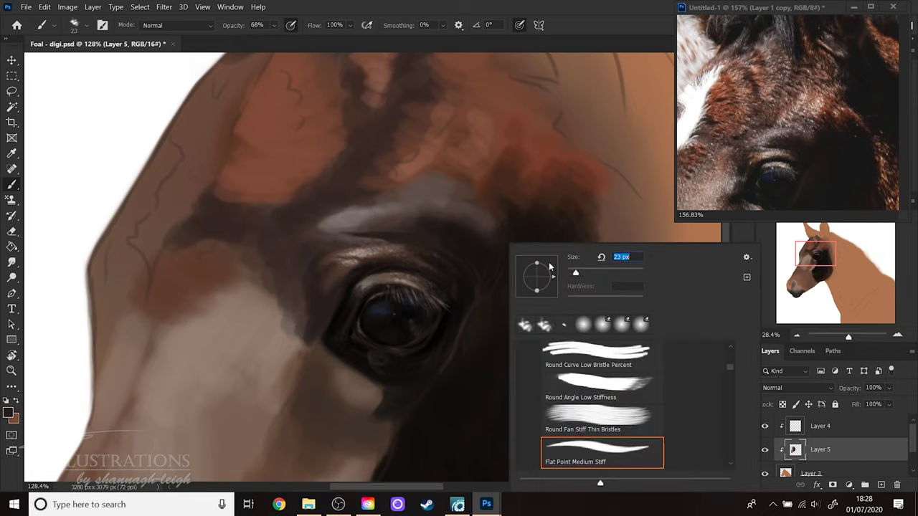
pyautogui.press('Return')
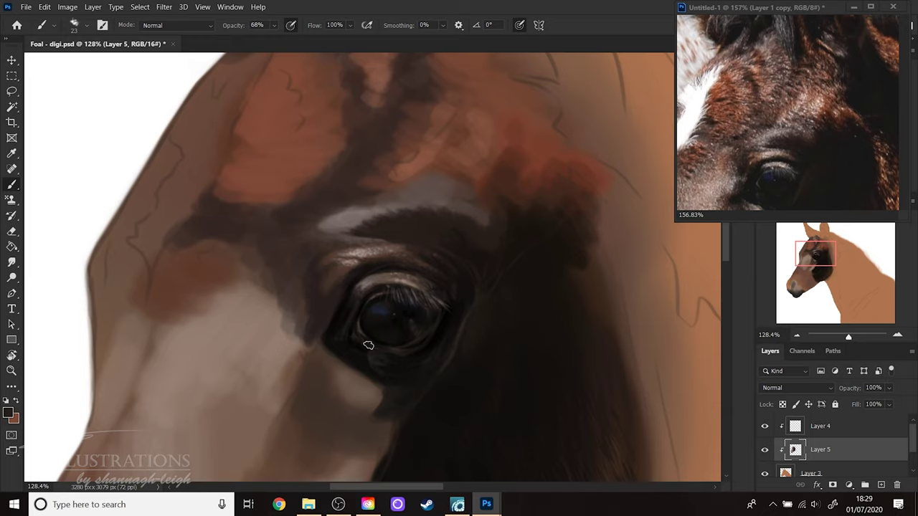
# - Reduce the brush to 9 px and extend the fine dark crease above the eyelid fold towards the outer corner
pyautogui.press('alt')
pyautogui.rightClick(474, 291)
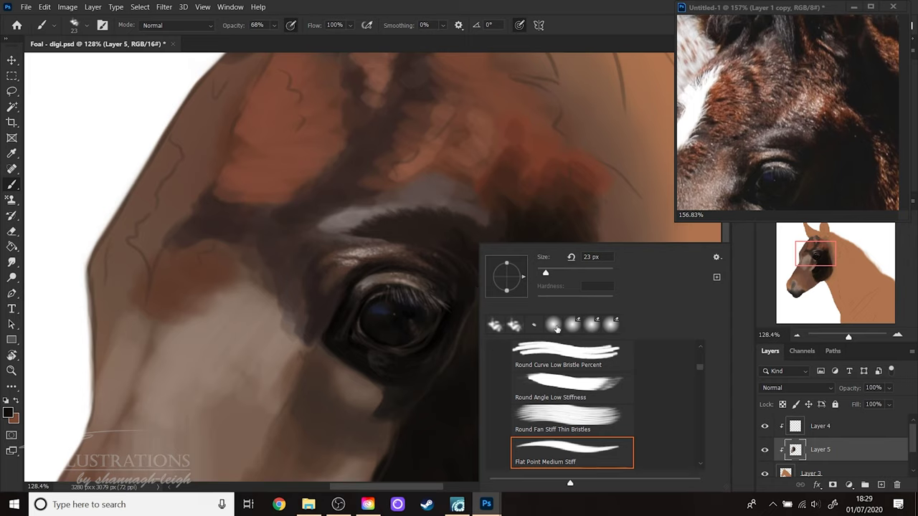
pyautogui.moveTo(545, 275); pyautogui.dragTo(541, 276)
pyautogui.press('Return')
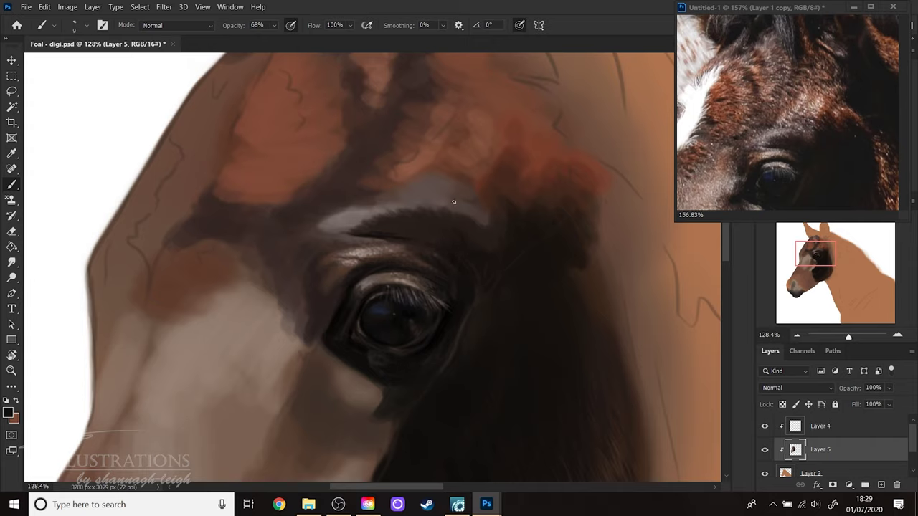
# - With Layer 4 hidden, paint near-black #181311 shadow around the outer end of the eyelid fold with an 18 px brush
pyautogui.rightClick(490, 175)
pyautogui.moveTo(555, 273); pyautogui.dragTo(558, 273)
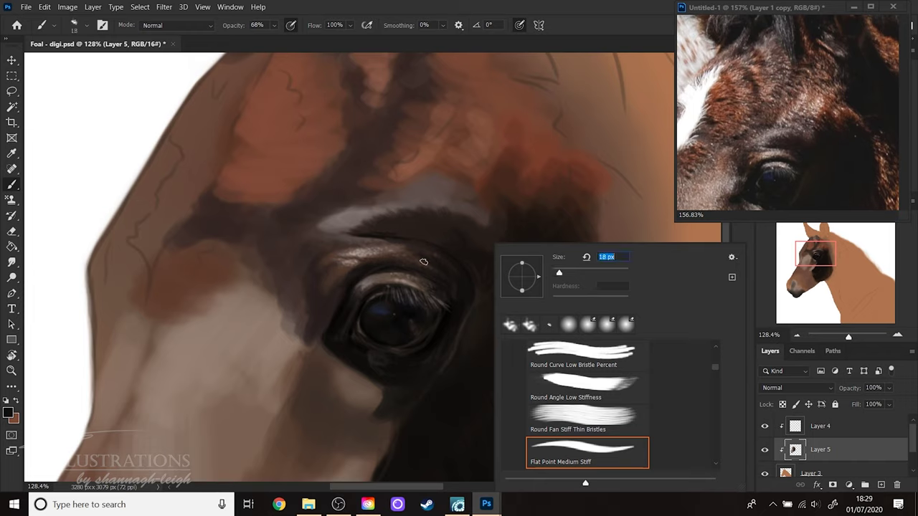
pyautogui.click(439, 245)
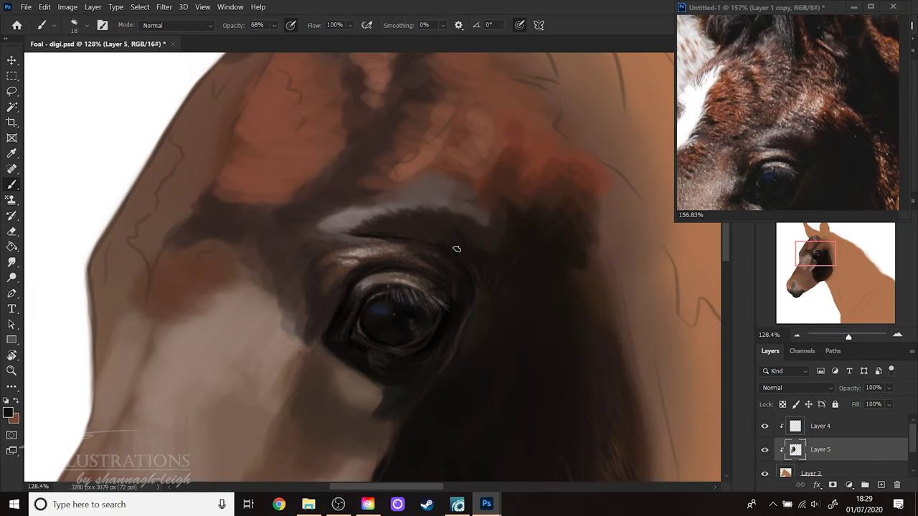
pyautogui.click(764, 427)
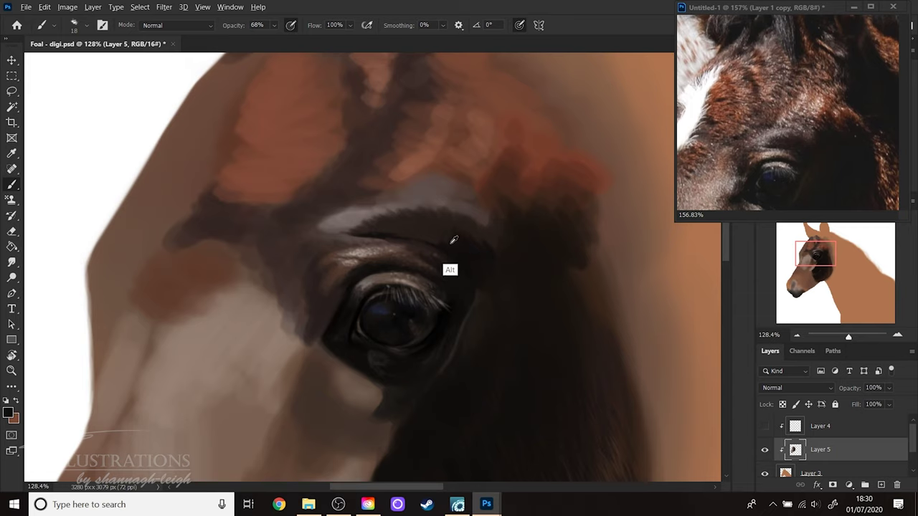
pyautogui.click(8, 412)
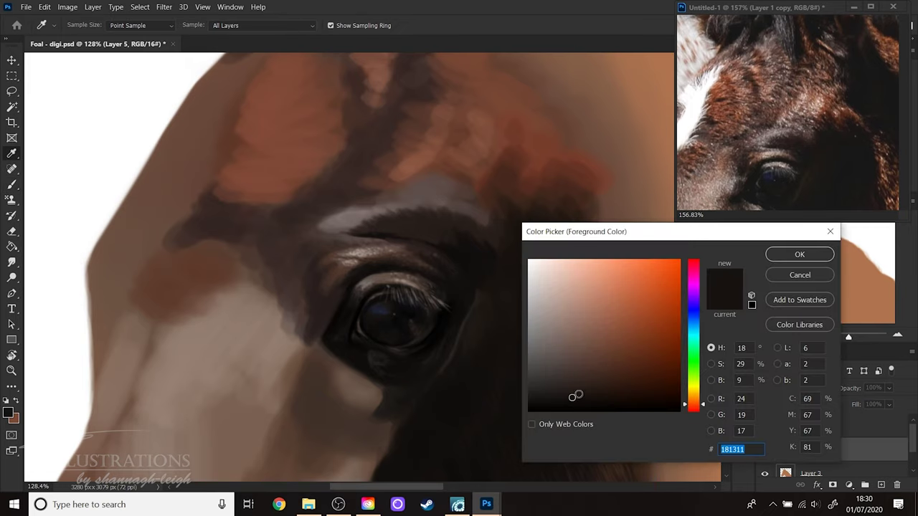
pyautogui.click(775, 257)
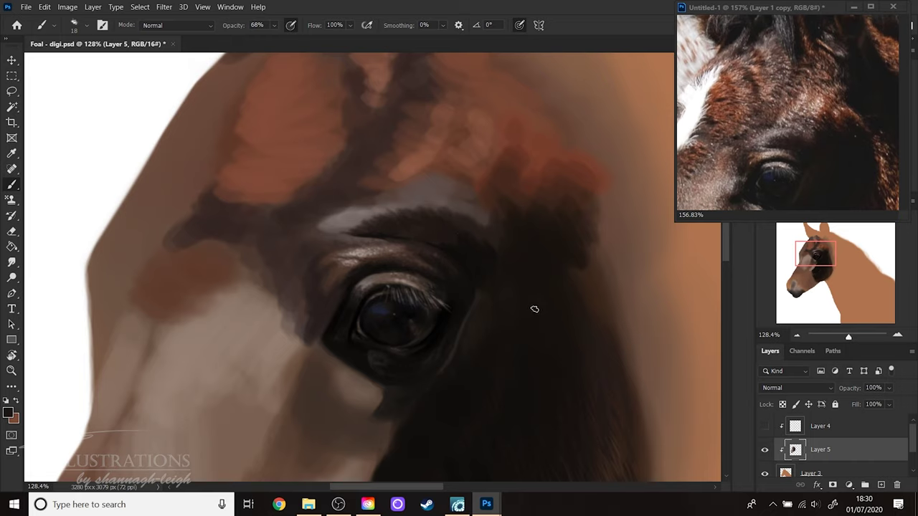
# - Sample a light grey from the brow highlight and paint fine highlights along the crease above the eyelid fold with a 15 px brush
pyautogui.press('alt')
pyautogui.keyDown('alt'); pyautogui.click(352, 216); pyautogui.keyUp('alt')
pyautogui.rightClick(434, 283)
pyautogui.moveTo(497, 263); pyautogui.dragTo(465, 263)
pyautogui.write('15')
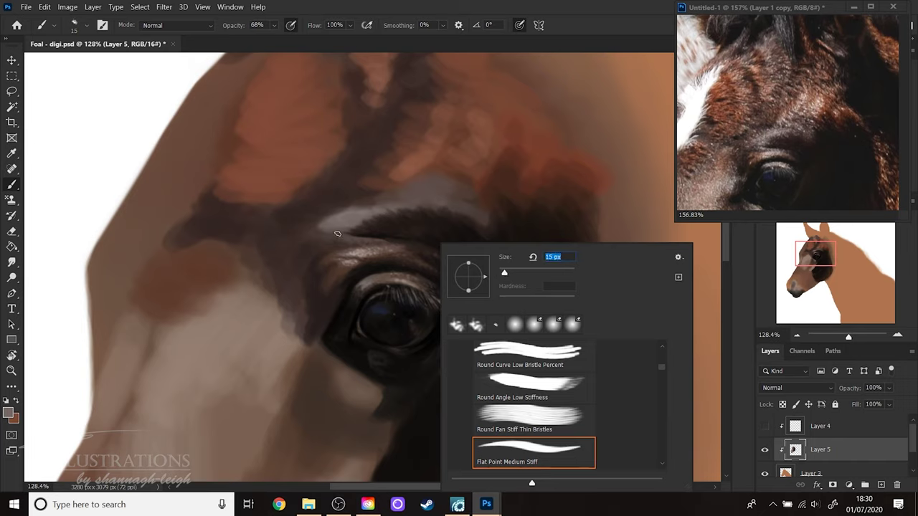
pyautogui.press('Return')
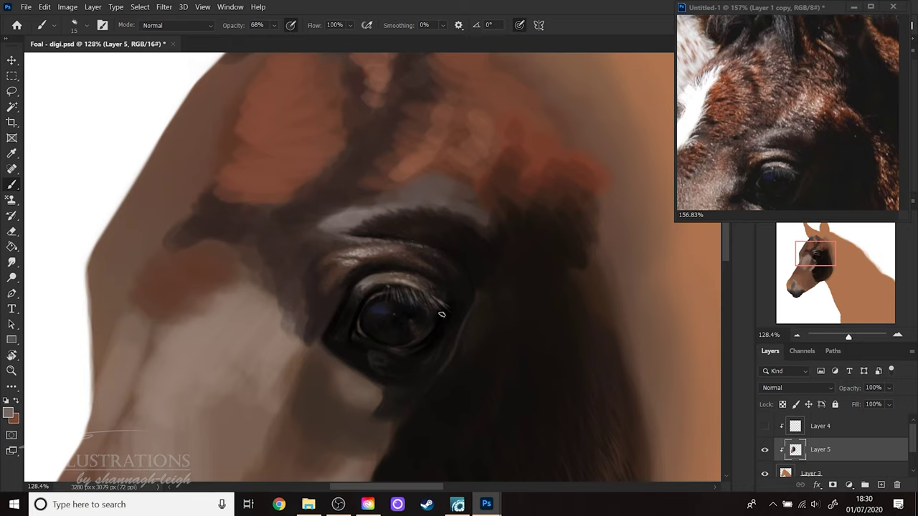
# - Sample a dark tone from the brow and paint dark shading around the inner end of the eyelid fold, checking against the Layer 4 sketch
pyautogui.keyDown('alt'); pyautogui.click(406, 211); pyautogui.keyUp('alt')
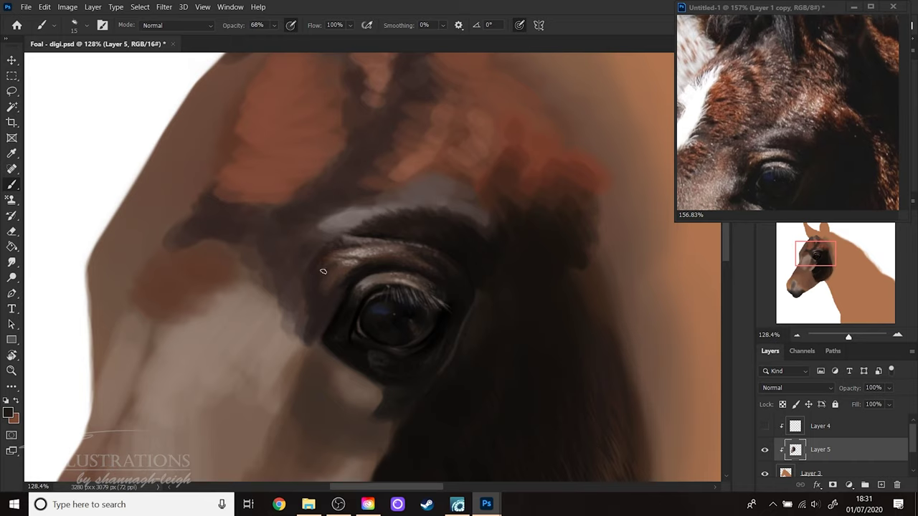
pyautogui.click(765, 426)
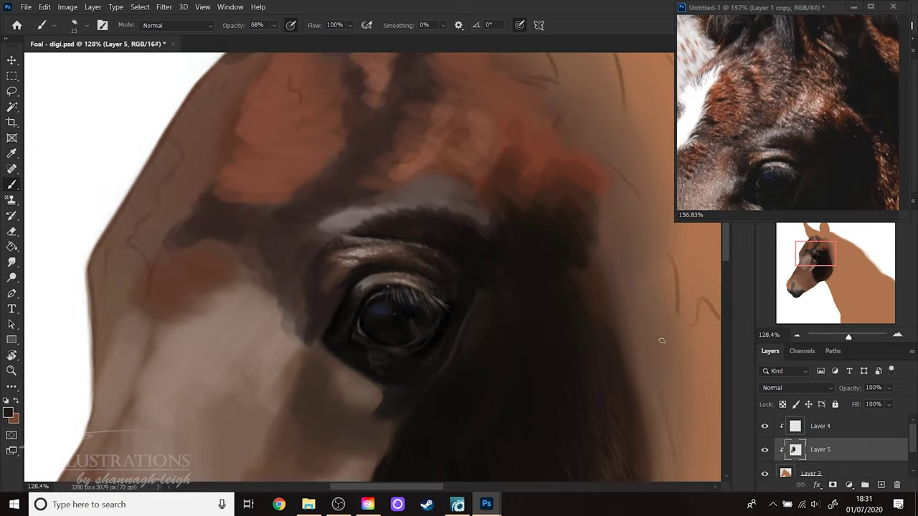
pyautogui.click(765, 426)
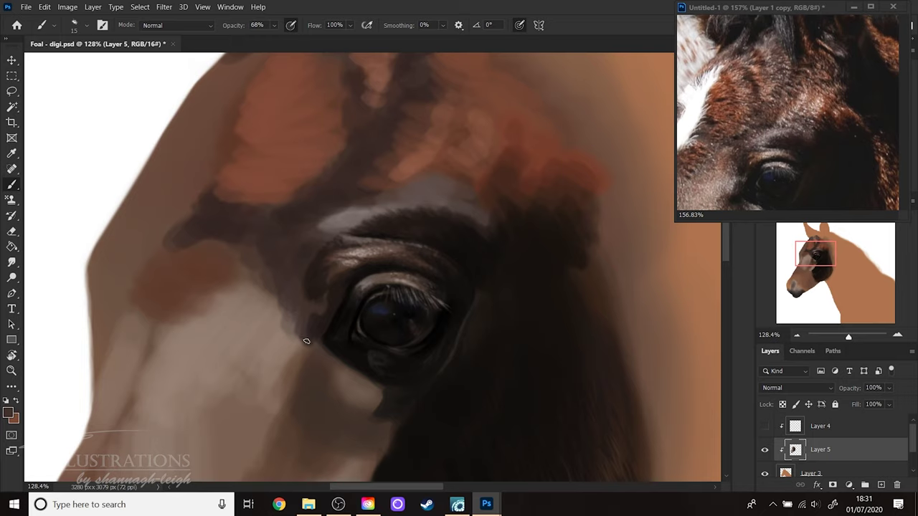
# - Paint a dark patch at the eye's inner corner with a 32 px brush and save the document
pyautogui.rightClick(394, 306)
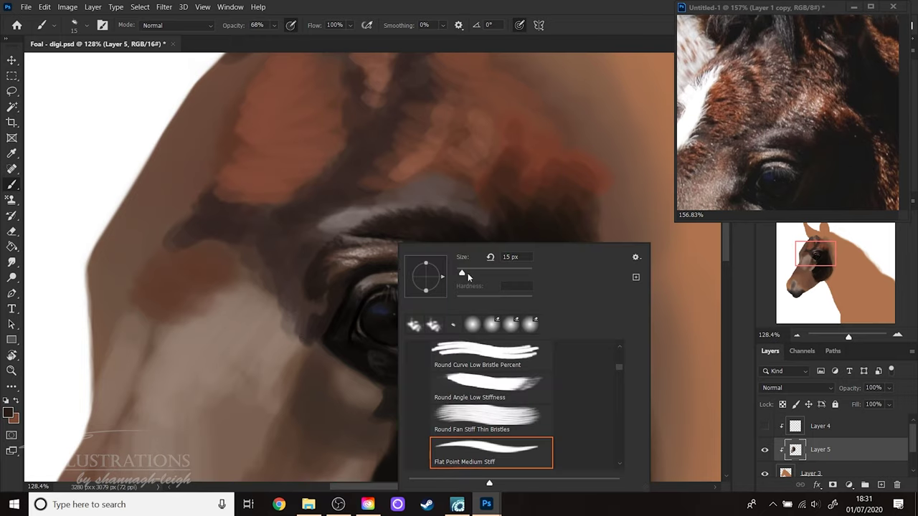
pyautogui.moveTo(463, 279); pyautogui.dragTo(469, 278)
pyautogui.press('Return')
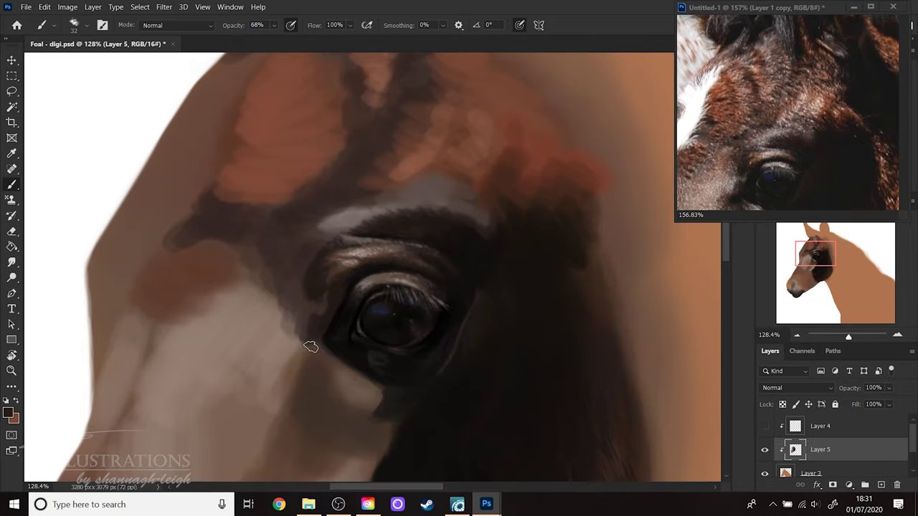
pyautogui.moveTo(299, 355); pyautogui.dragTo(303, 354)
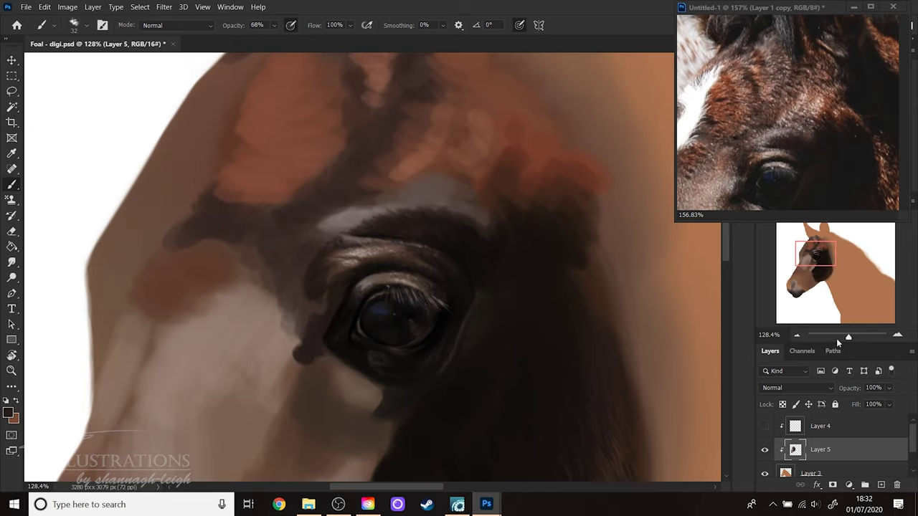
pyautogui.moveTo(847, 338); pyautogui.dragTo(843, 339)
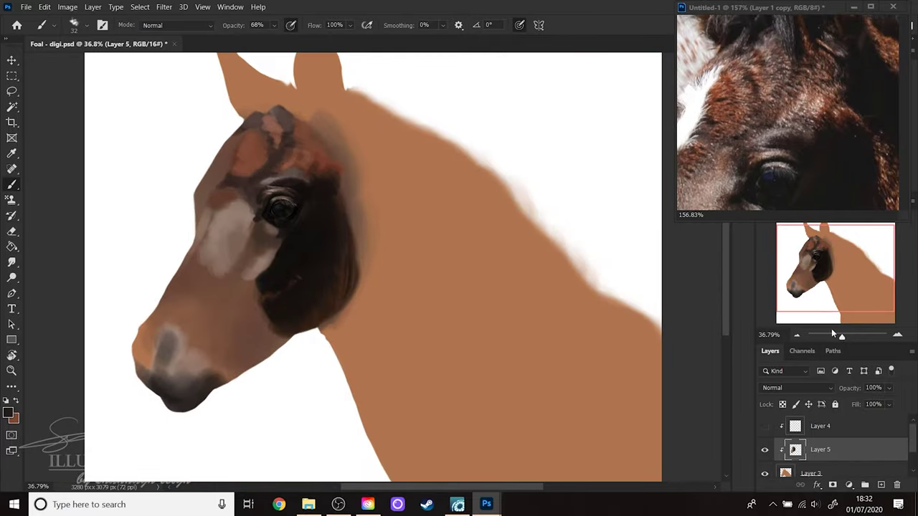
pyautogui.hotkey('ctrl', 's')
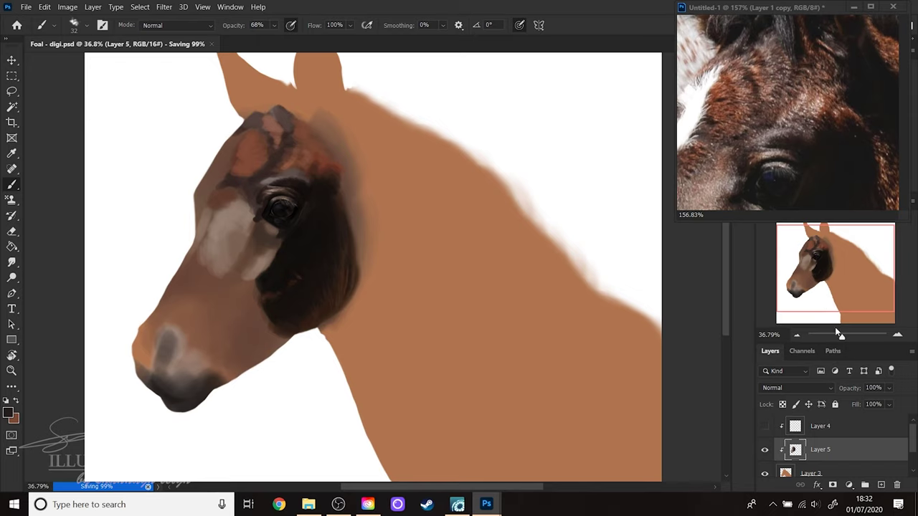
# - Paint dark strokes between the inner end of the eyelid fold and the eye's inner corner with the 32 px brush
pyautogui.click(850, 338)
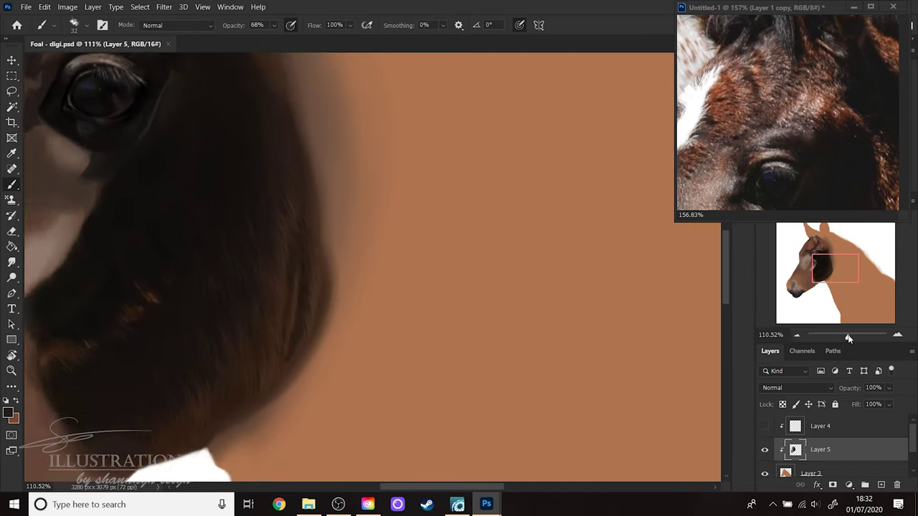
pyautogui.click(798, 264)
pyautogui.moveTo(797, 264); pyautogui.dragTo(801, 258)
pyautogui.click(849, 340)
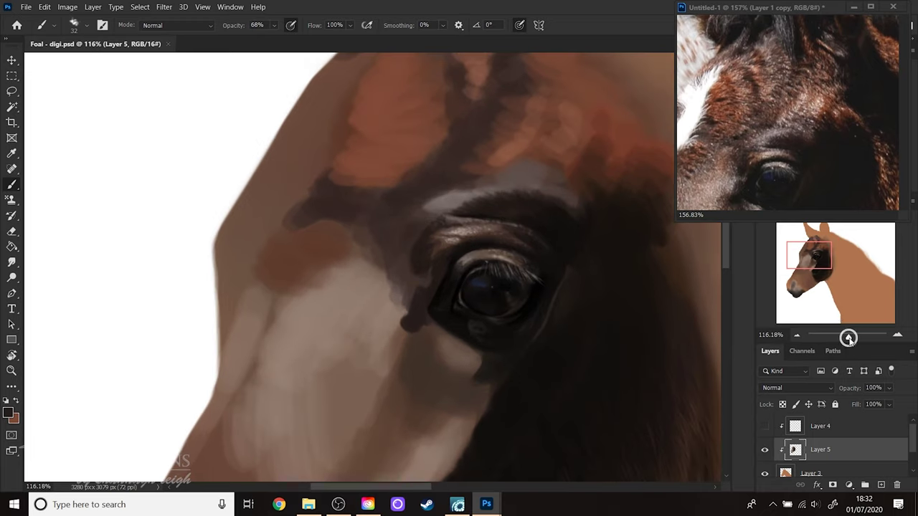
pyautogui.click(423, 264)
pyautogui.moveTo(419, 305); pyautogui.dragTo(410, 267)
# - Reduce the brush to 17 px and refine the inner end of the eyelid fold with tones sampled around it
pyautogui.rightClick(462, 304)
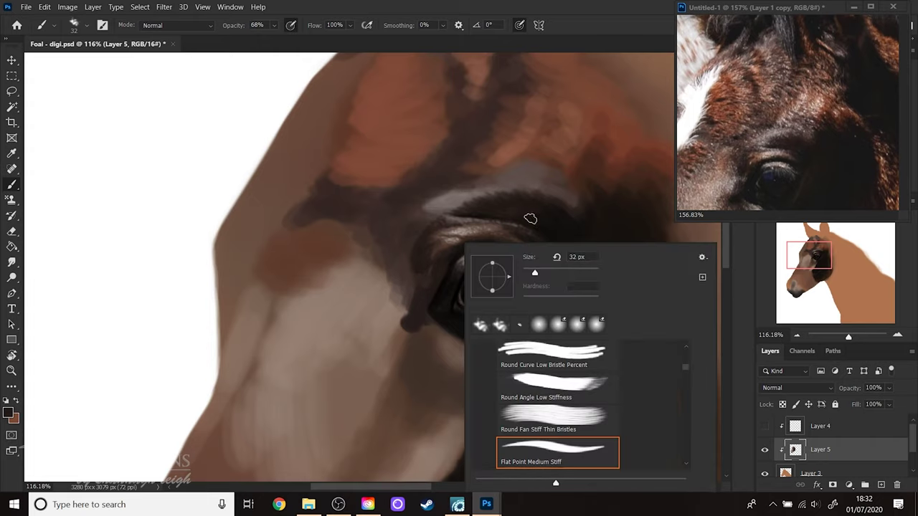
pyautogui.moveTo(530, 272); pyautogui.dragTo(528, 276)
pyautogui.press('Return')
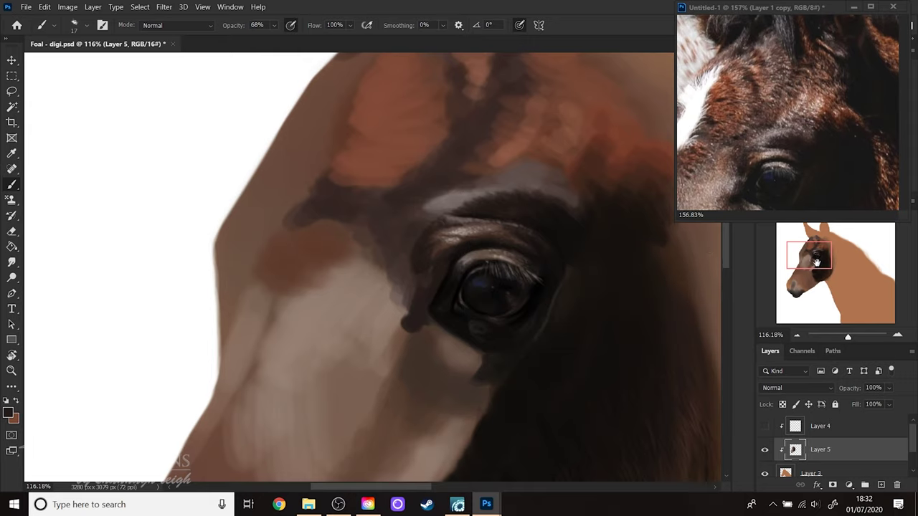
pyautogui.keyDown('alt'); pyautogui.click(436, 253); pyautogui.keyUp('alt')
pyautogui.keyDown('alt'); pyautogui.click(455, 274); pyautogui.keyUp('alt')
# - Paint fine dark details around the inner eyelid fold and along the upper eyelid's inner edge with a 9 px brush
pyautogui.rightClick(459, 250)
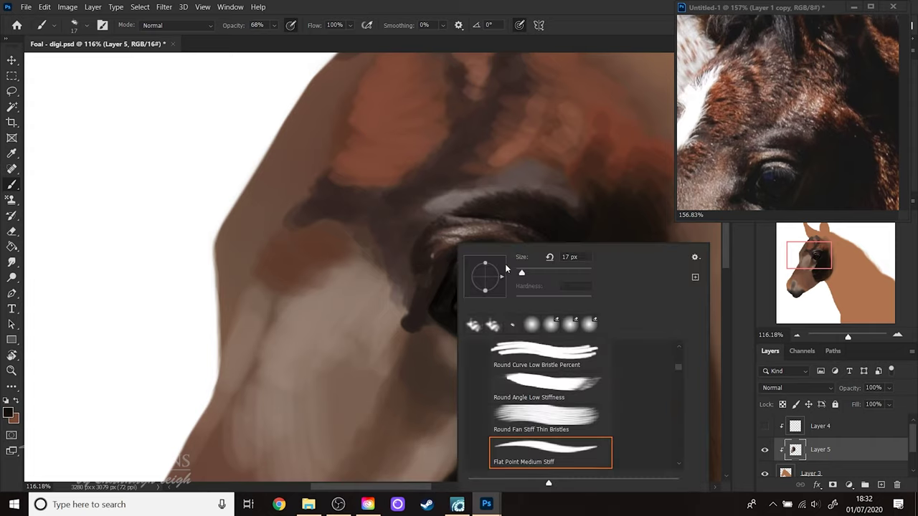
pyautogui.moveTo(521, 273); pyautogui.dragTo(519, 273)
pyautogui.press('Return')
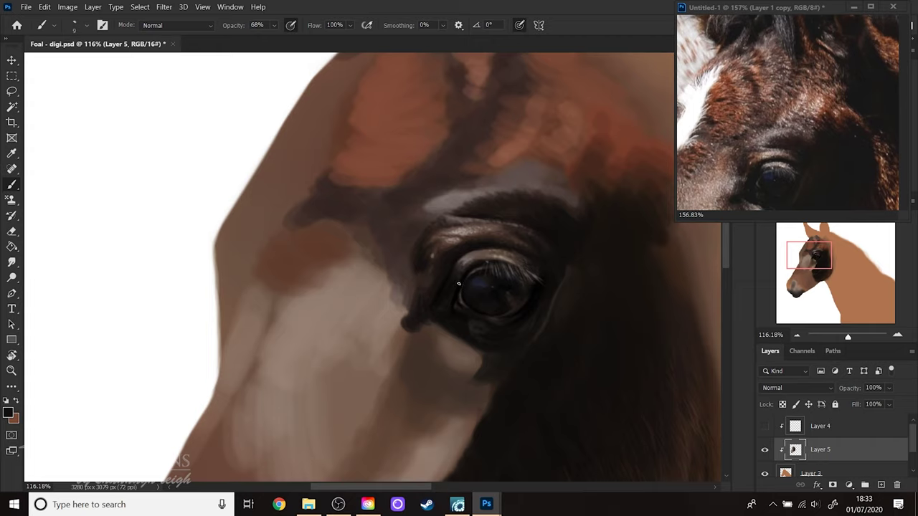
pyautogui.moveTo(458, 284); pyautogui.dragTo(471, 262)
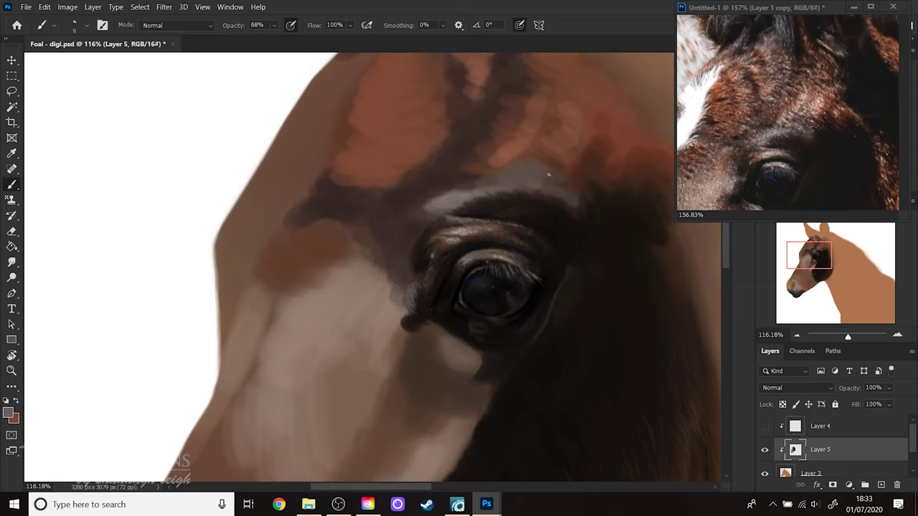
# - Paint soft grey hair strokes in front of the eye's inner corner with a 31 px brush
pyautogui.rightClick(398, 288)
pyautogui.click(473, 271)
pyautogui.press('Return')
pyautogui.moveTo(389, 284)
pyautogui.mouseDown()
pyautogui.moveTo(394, 258)
pyautogui.moveTo(380, 272)
pyautogui.mouseUp()
pyautogui.rightClick(466, 316)
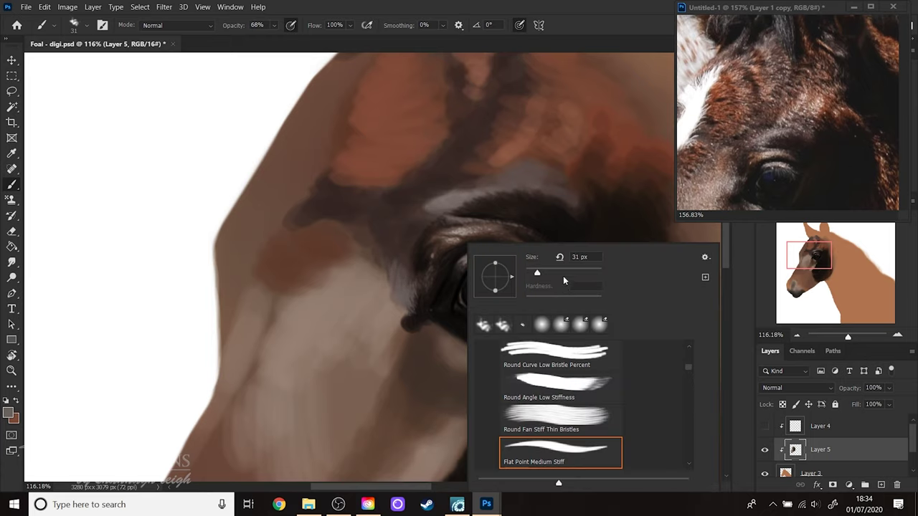
pyautogui.click(400, 289)
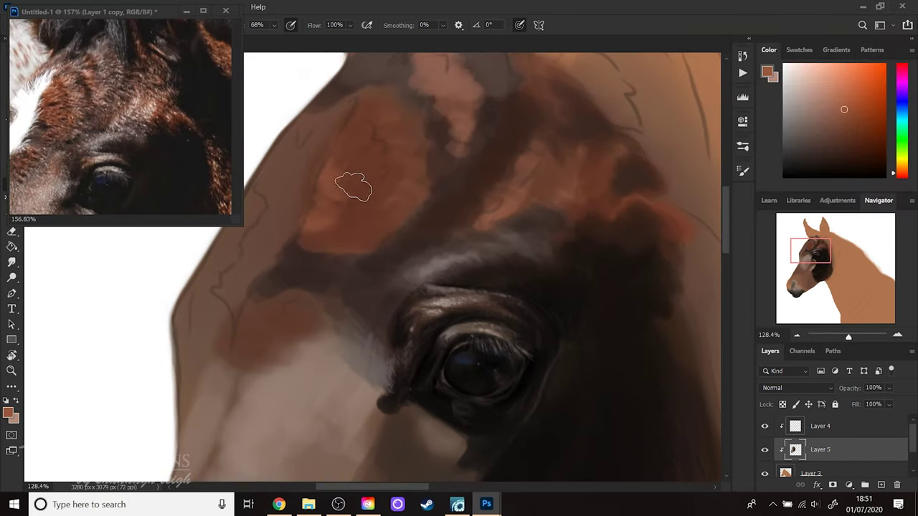
# - Paint light pinkish hair strokes over the reddish-brown forehead patch and darken its lower edge with sampled dark tones using an 80 px brush
pyautogui.moveTo(352, 144)
pyautogui.mouseDown()
pyautogui.moveTo(344, 156)
pyautogui.moveTo(358, 189)
pyautogui.moveTo(345, 209)
pyautogui.moveTo(361, 160)
pyautogui.mouseUp()
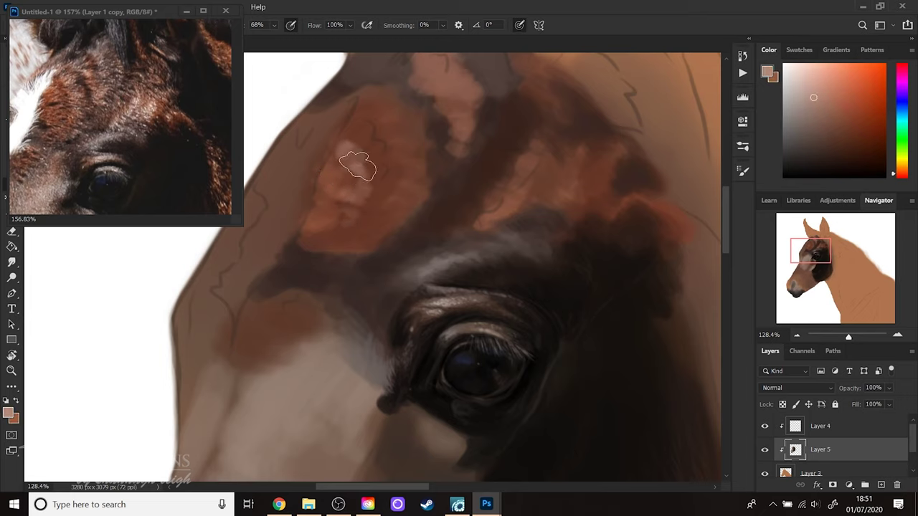
pyautogui.moveTo(399, 130)
pyautogui.mouseDown()
pyautogui.moveTo(378, 106)
pyautogui.moveTo(382, 100)
pyautogui.moveTo(406, 125)
pyautogui.moveTo(394, 137)
pyautogui.moveTo(407, 181)
pyautogui.moveTo(383, 197)
pyautogui.moveTo(403, 198)
pyautogui.moveTo(384, 213)
pyautogui.moveTo(449, 181)
pyautogui.moveTo(379, 208)
pyautogui.mouseUp()
pyautogui.press('alt')
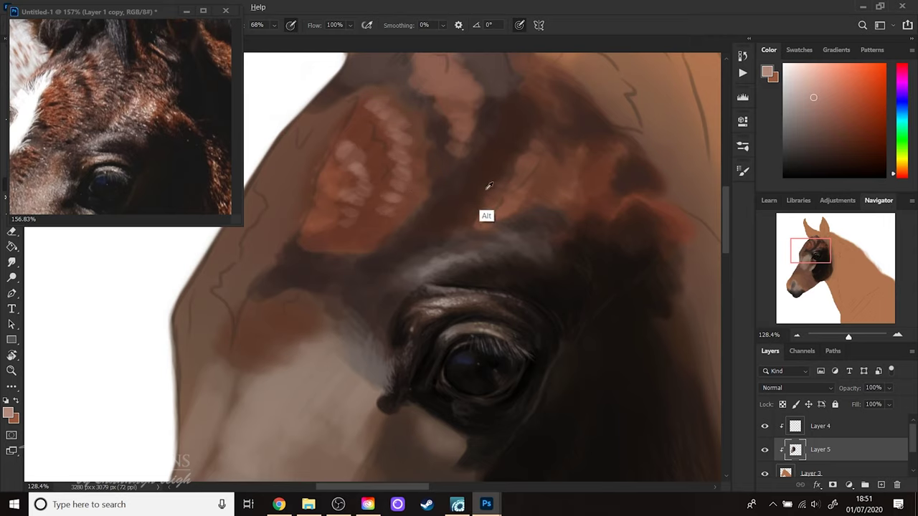
pyautogui.keyDown('alt'); pyautogui.click(467, 187); pyautogui.keyUp('alt')
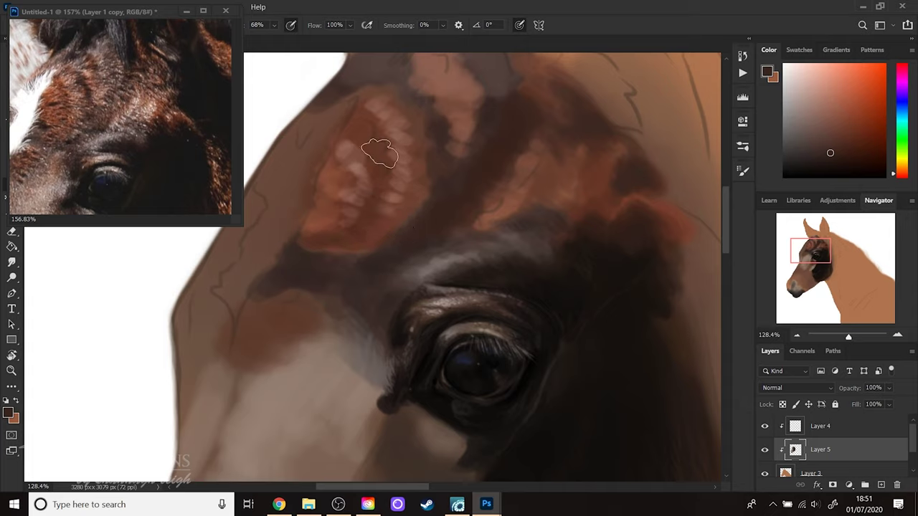
pyautogui.keyDown('alt'); pyautogui.click(314, 263); pyautogui.keyUp('alt')
pyautogui.moveTo(288, 254)
pyautogui.mouseDown()
pyautogui.moveTo(342, 254)
pyautogui.moveTo(375, 240)
pyautogui.mouseUp()
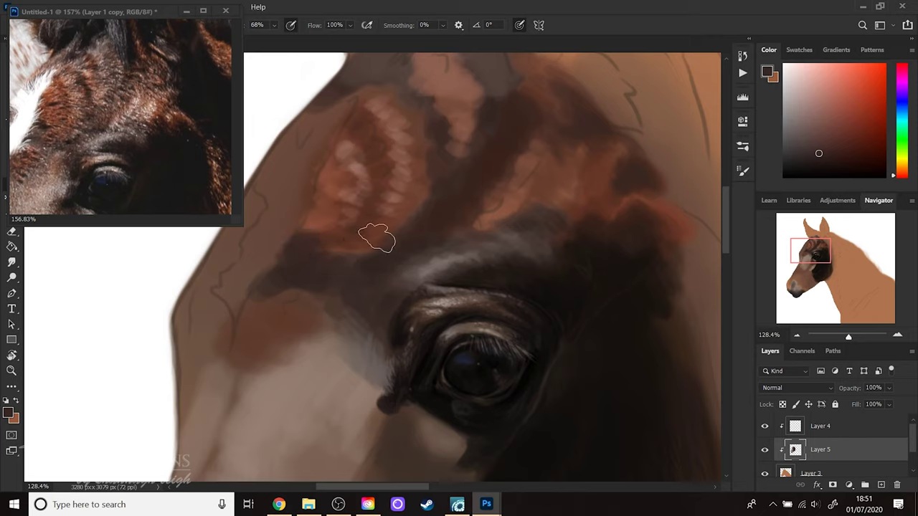
# - Refine the grey brow highlight above the eye with a 34 px brush, using sampled grey tones and a dark tone at its outer end
pyautogui.rightClick(571, 247)
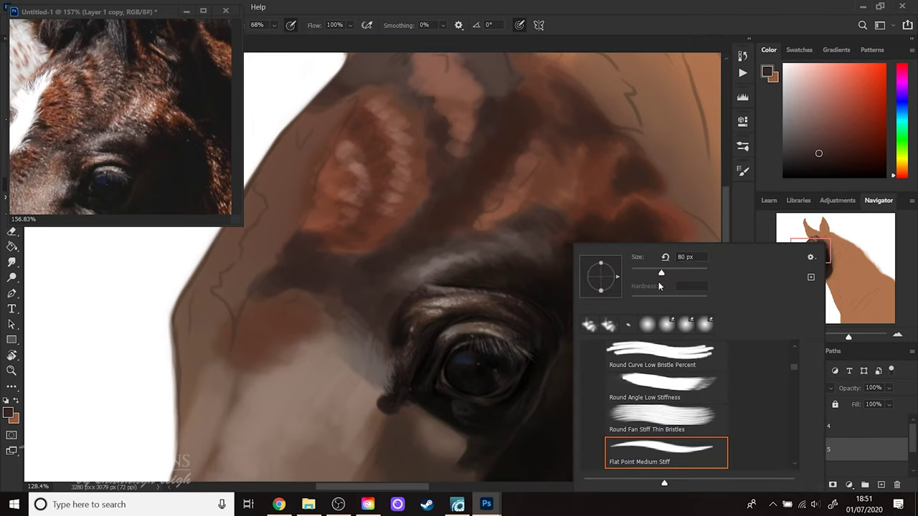
pyautogui.click(827, 245)
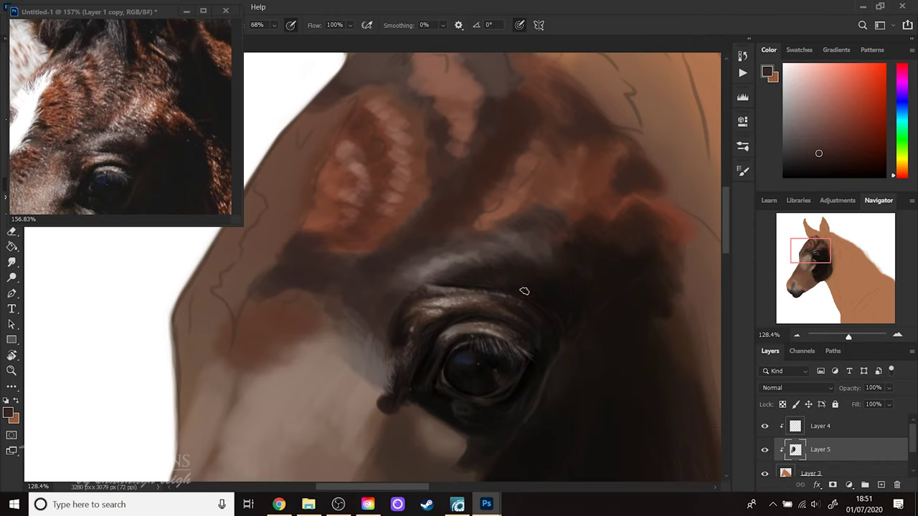
pyautogui.rightClick(558, 276)
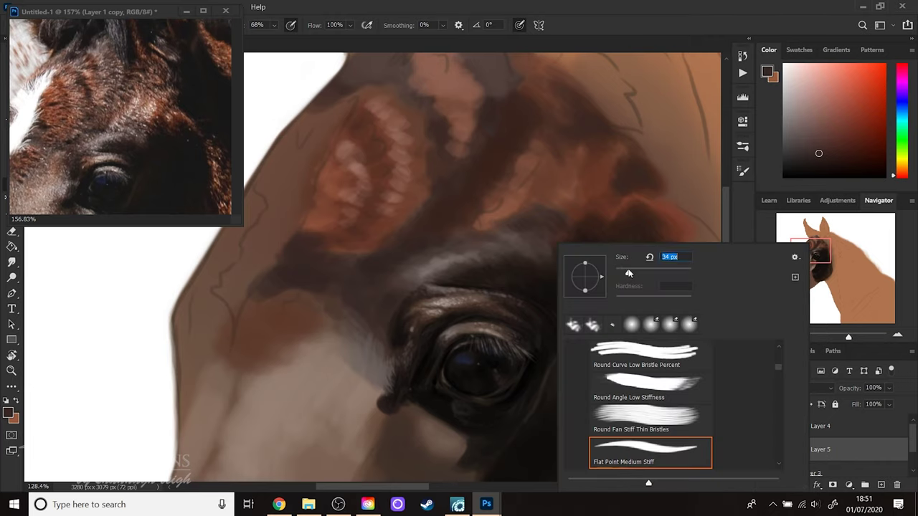
pyautogui.click(660, 19)
pyautogui.press('alt')
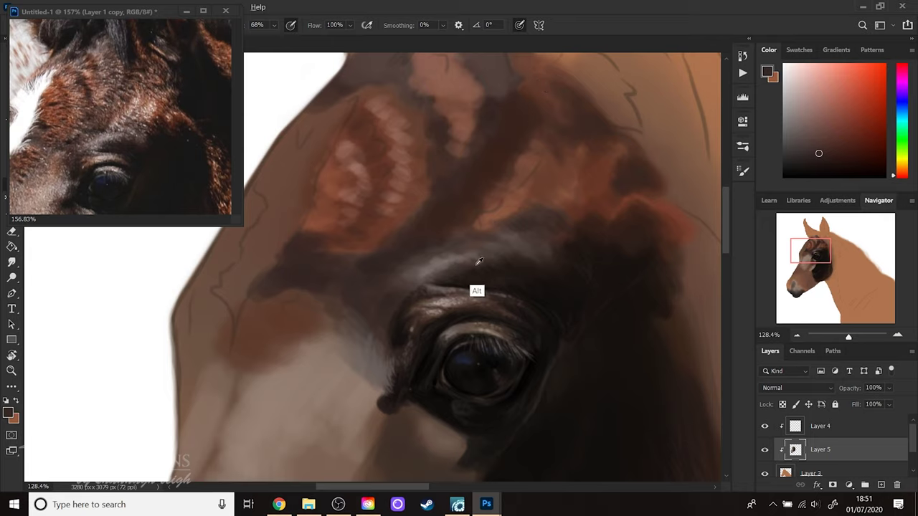
pyautogui.keyDown('alt'); pyautogui.click(439, 270); pyautogui.keyUp('alt')
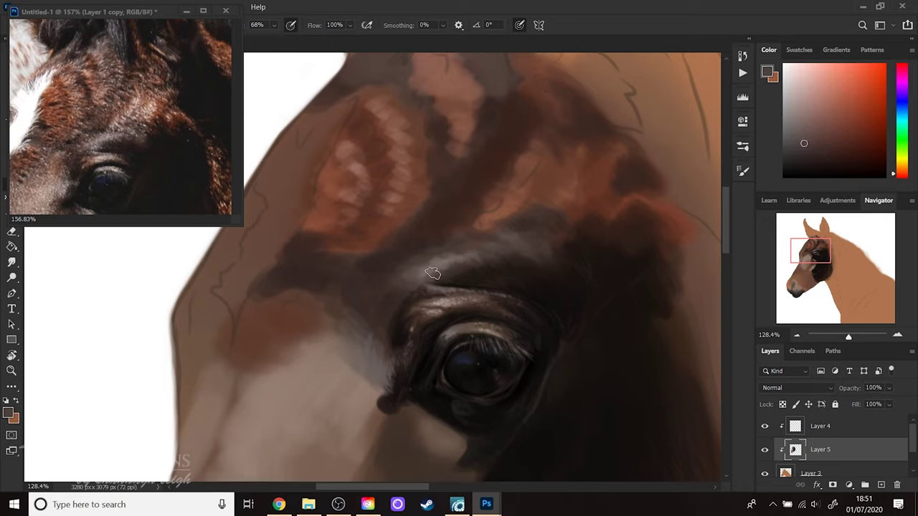
pyautogui.keyDown('alt'); pyautogui.click(439, 266); pyautogui.keyUp('alt')
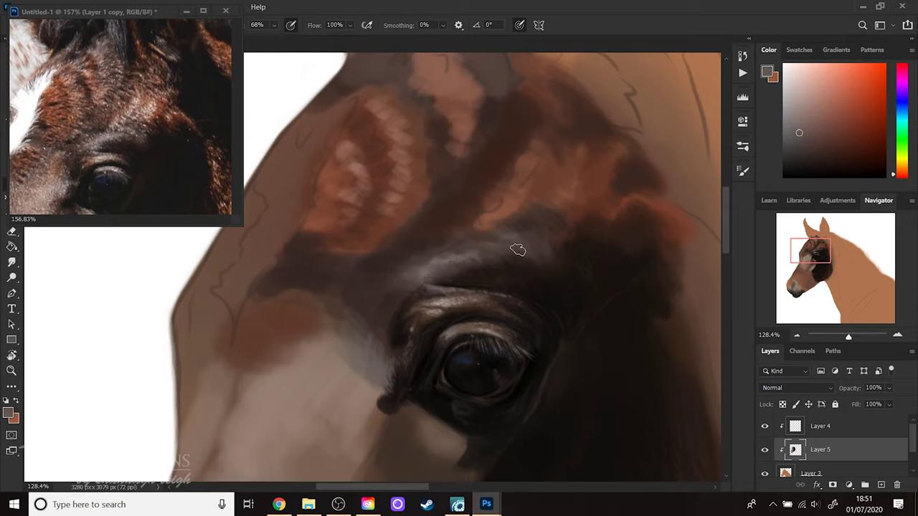
pyautogui.keyDown('alt'); pyautogui.click(482, 252); pyautogui.keyUp('alt')
pyautogui.keyDown('alt'); pyautogui.click(553, 261); pyautogui.keyUp('alt')
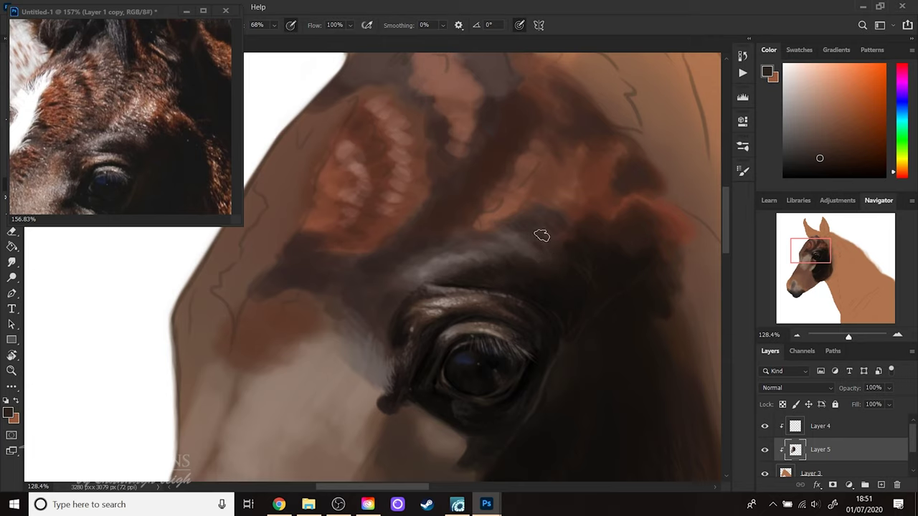
# - Blend sampled near-black and dark brown tones between the brow highlight's outer end and the reddish patch above it
pyautogui.keyDown('alt'); pyautogui.click(568, 295); pyautogui.keyUp('alt')
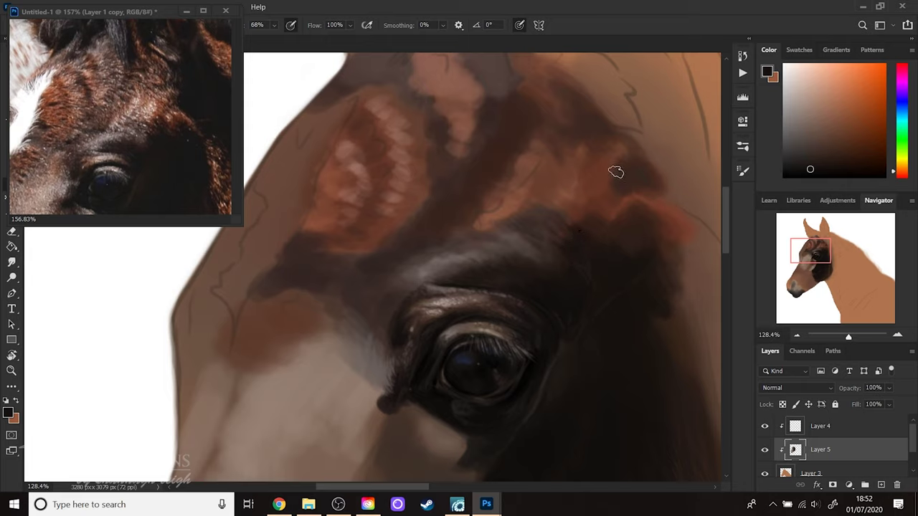
pyautogui.keyDown('alt'); pyautogui.click(585, 229); pyautogui.keyUp('alt')
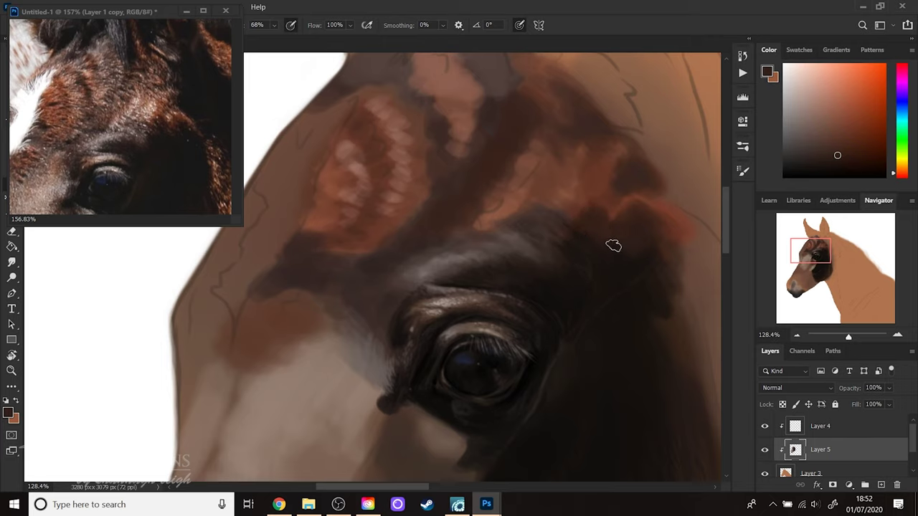
pyautogui.press('alt')
pyautogui.keyDown('alt'); pyautogui.click(574, 244); pyautogui.keyUp('alt')
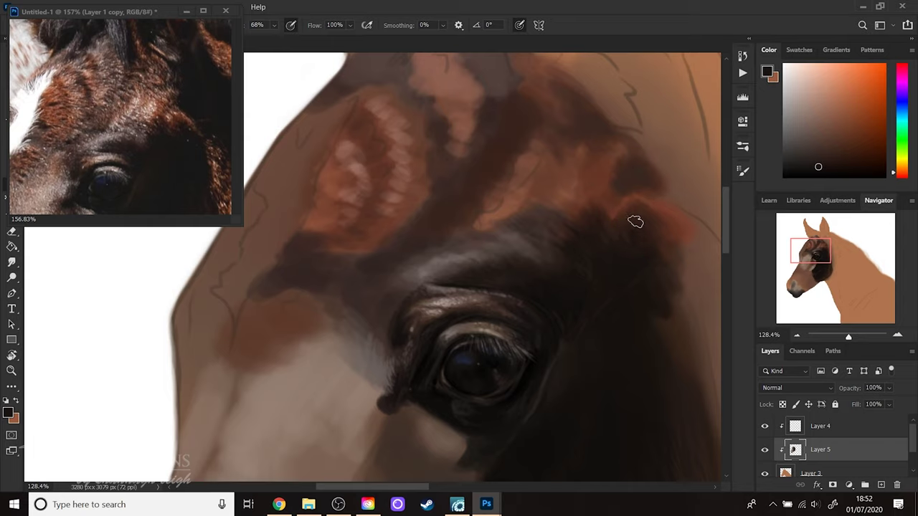
# - Deepen the shadow behind the eye, below the reddish patch, with near-black sampled beside the eye, using a 73 px brush
pyautogui.press('alt')
pyautogui.keyDown('alt'); pyautogui.click(539, 359); pyautogui.keyUp('alt')
pyautogui.rightClick(594, 250)
pyautogui.click(685, 270)
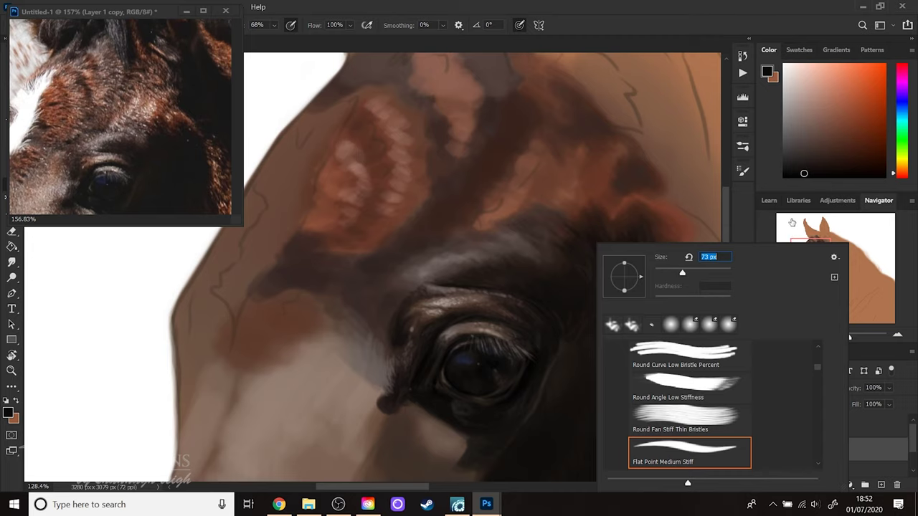
pyautogui.press('Return')
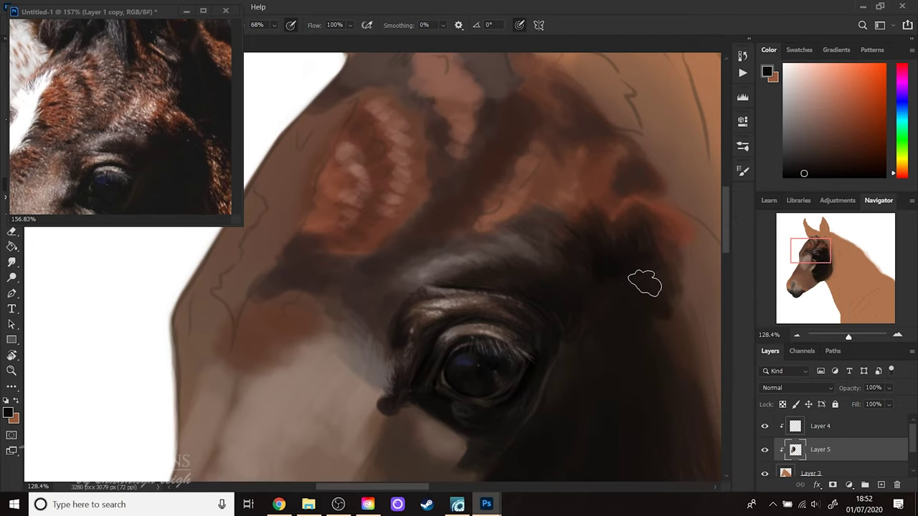
pyautogui.rightClick(636, 307)
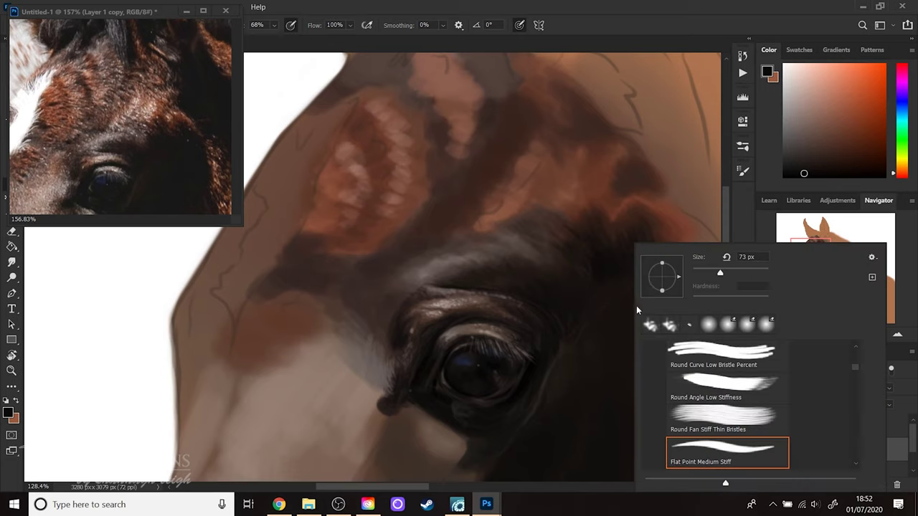
pyautogui.click(699, 272)
pyautogui.click(711, 230)
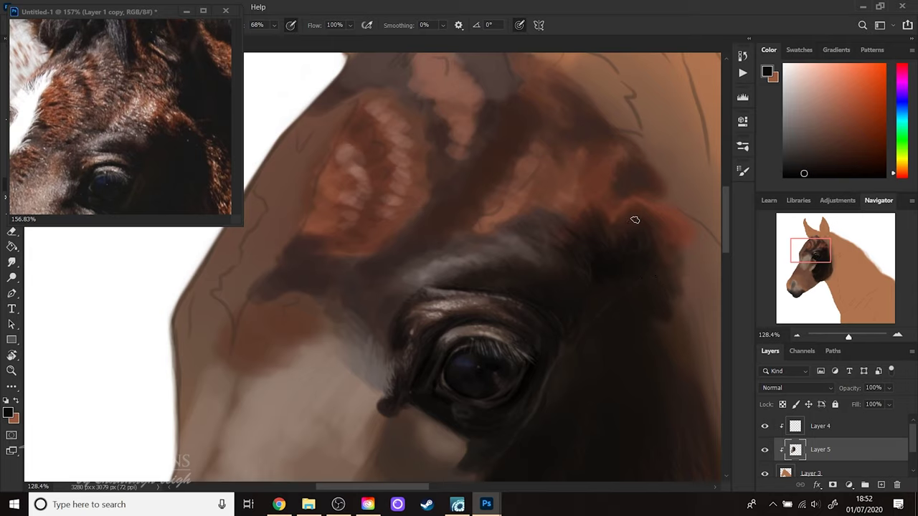
# - Break up the reddish patch's lower and outer edges with hair strokes in sampled reddish-brown and dark brown tones
pyautogui.keyDown('alt'); pyautogui.click(612, 217); pyautogui.keyUp('alt')
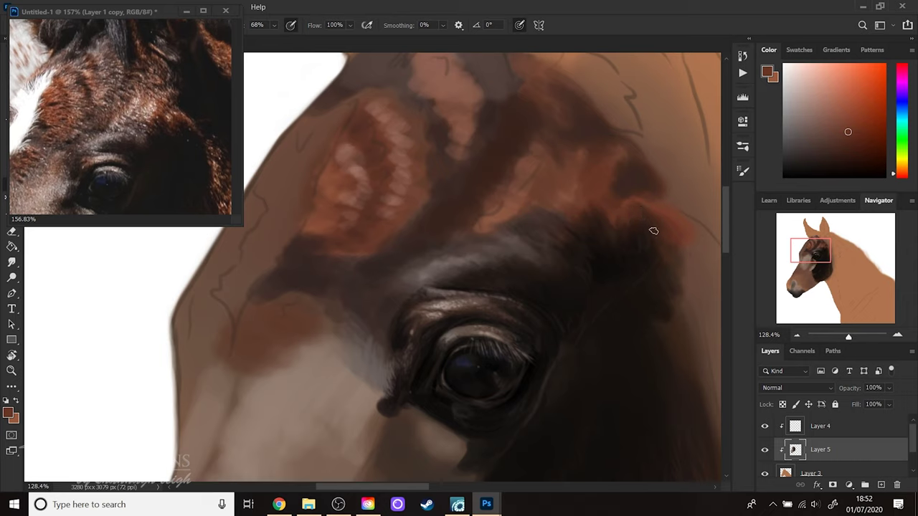
pyautogui.keyDown('alt'); pyautogui.click(622, 187); pyautogui.keyUp('alt')
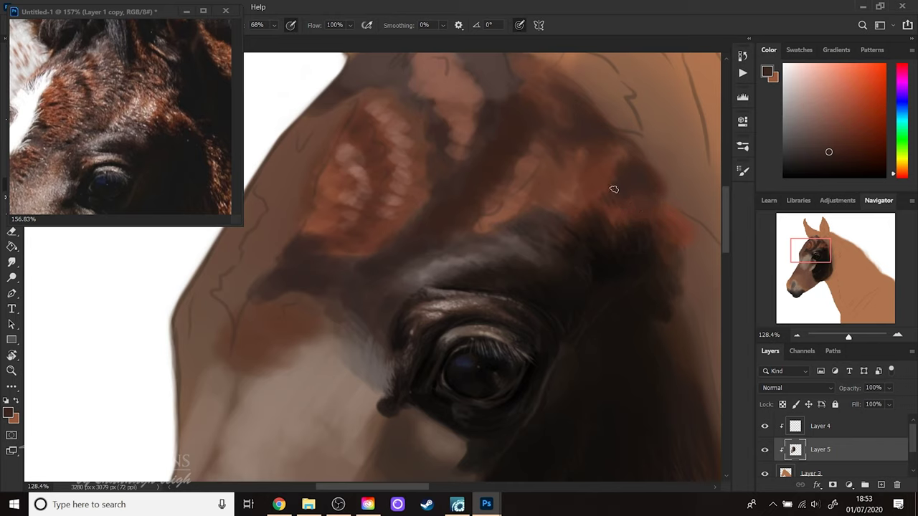
pyautogui.keyDown('alt'); pyautogui.click(566, 206); pyautogui.keyUp('alt')
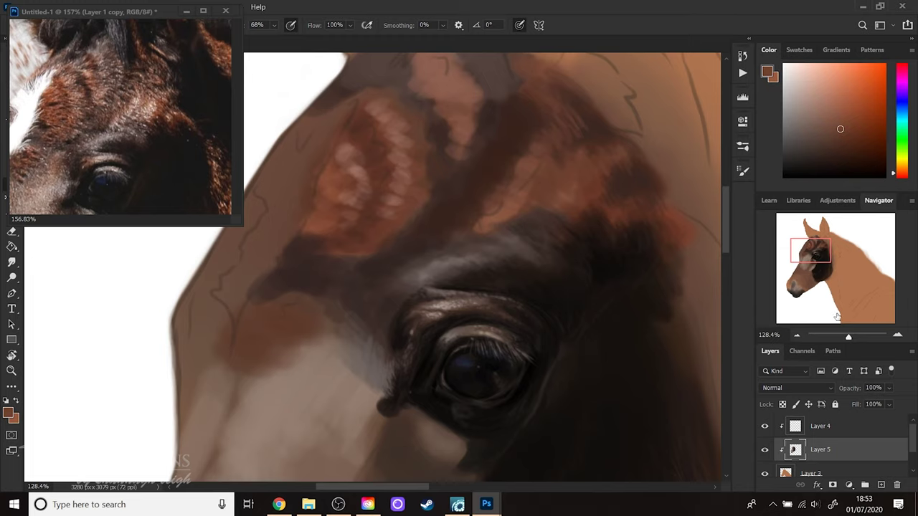
# - Paint short grey hair strokes across the dark band between the two reddish forehead patches, using a grey sampled from the brow
pyautogui.moveTo(851, 339); pyautogui.dragTo(841, 341)
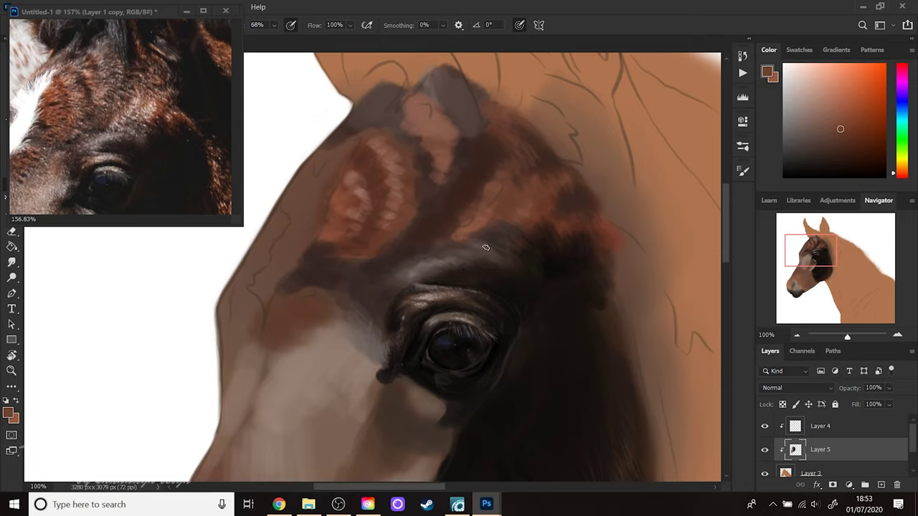
pyautogui.keyDown('alt'); pyautogui.click(481, 270); pyautogui.keyUp('alt')
pyautogui.rightClick(454, 224)
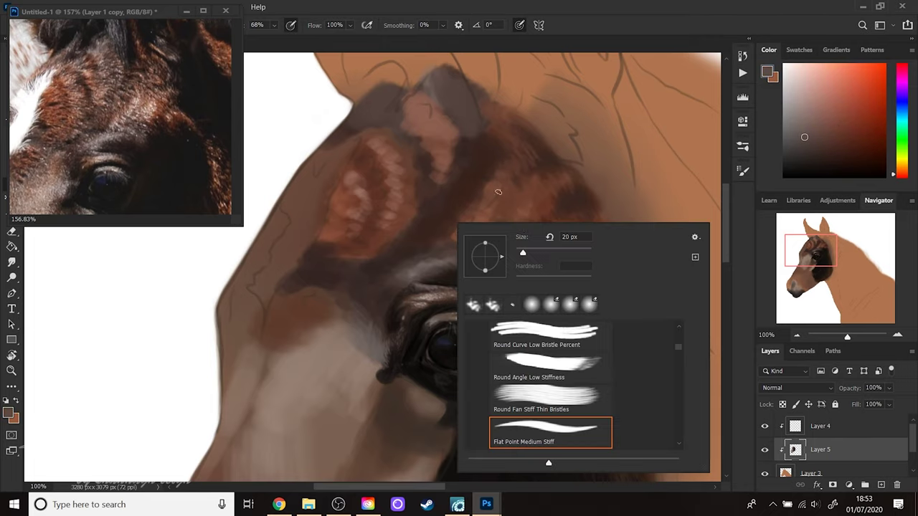
pyautogui.click(438, 190)
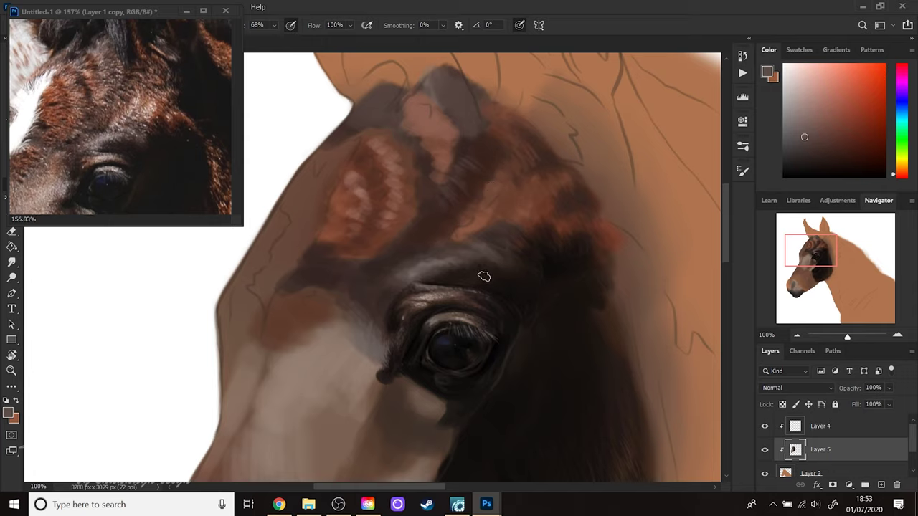
# - Extend the oval forehead patch's inner edge into the dark band with a sampled reddish-brown tone and a 53 px brush
pyautogui.keyDown('alt'); pyautogui.click(408, 199); pyautogui.keyUp('alt')
pyautogui.rightClick(415, 203)
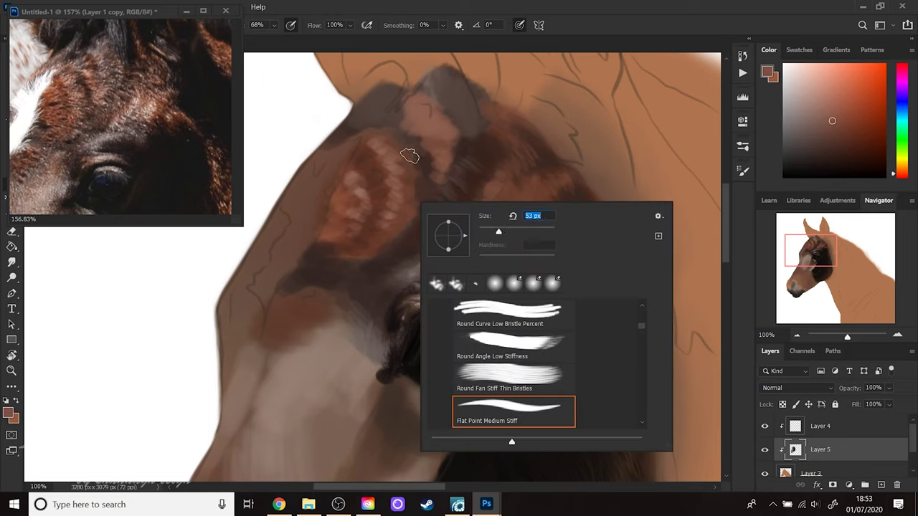
pyautogui.press('Return')
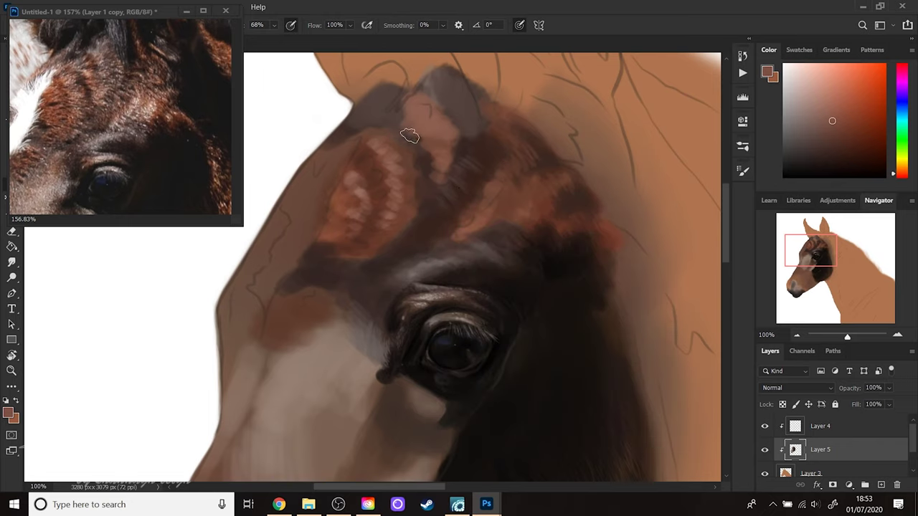
pyautogui.moveTo(420, 150)
pyautogui.mouseDown()
pyautogui.moveTo(428, 175)
pyautogui.moveTo(418, 190)
pyautogui.moveTo(427, 198)
pyautogui.mouseUp()
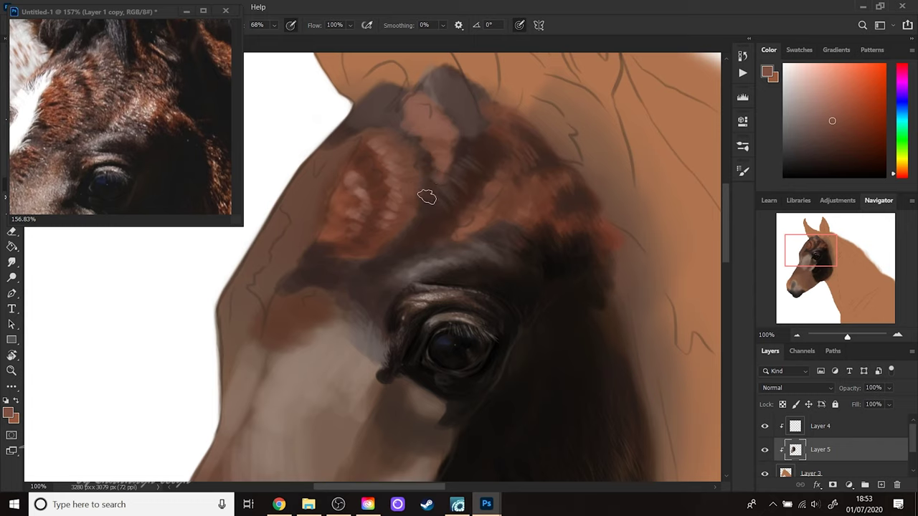
# - Darken the band beside the oval forehead patch and the grey area at the forelock's base with a sampled dark tone
pyautogui.keyDown('alt'); pyautogui.click(439, 249); pyautogui.keyUp('alt')
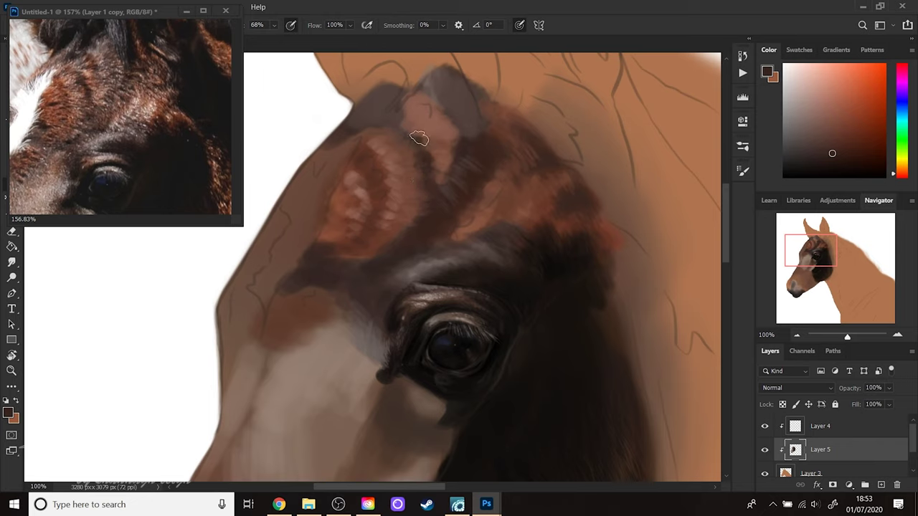
pyautogui.moveTo(396, 136)
pyautogui.mouseDown()
pyautogui.moveTo(388, 122)
pyautogui.moveTo(396, 85)
pyautogui.mouseUp()
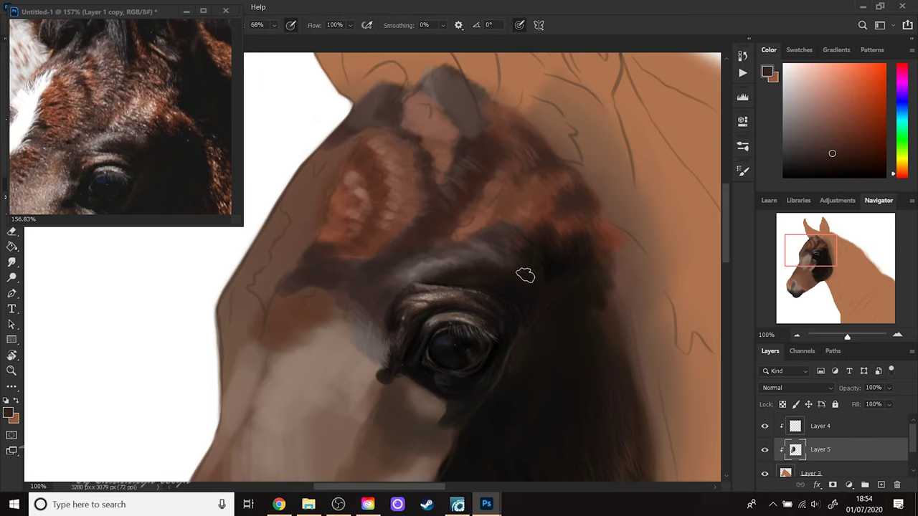
pyautogui.press('alt')
pyautogui.keyDown('alt'); pyautogui.click(400, 115); pyautogui.keyUp('alt')
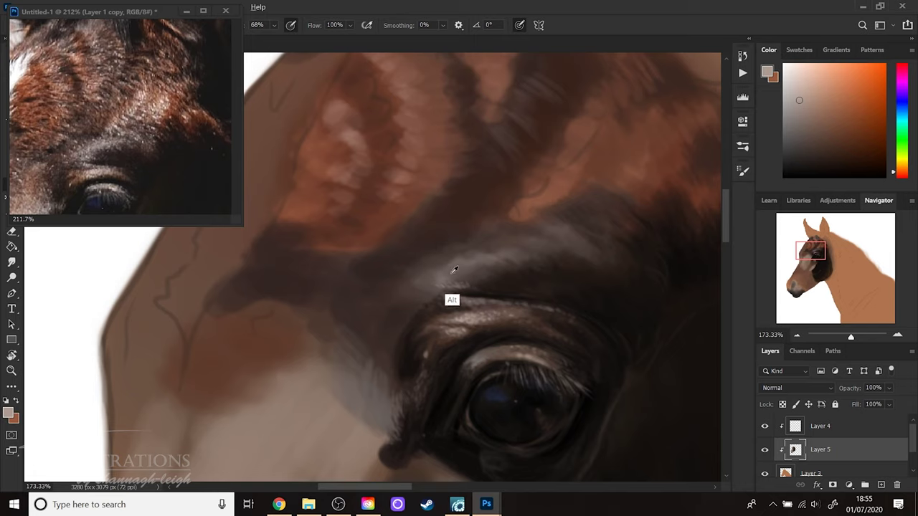
# - Sample the brow highlight's grey and mix light grey painting colours from it, including 9a8b87 and aca2a0
pyautogui.keyDown('alt'); pyautogui.click(447, 273); pyautogui.keyUp('alt')
pyautogui.click(14, 414)
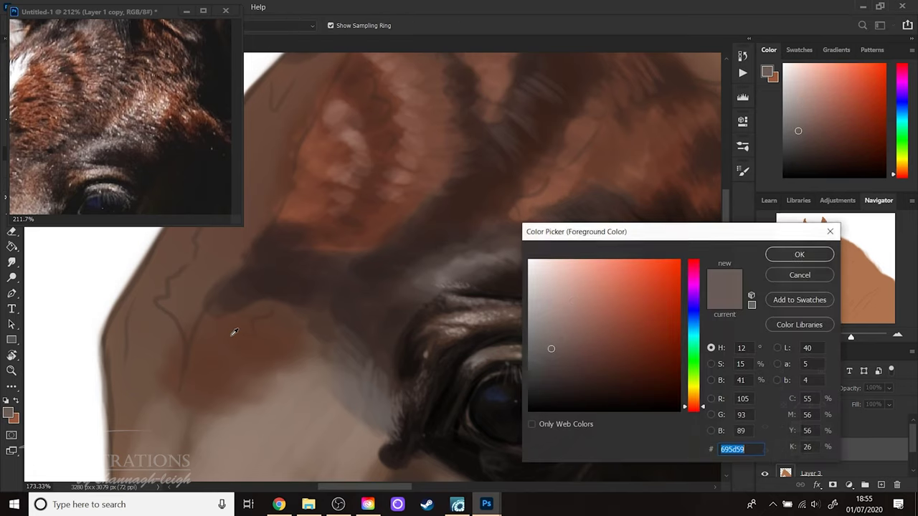
pyautogui.moveTo(553, 331); pyautogui.dragTo(546, 318)
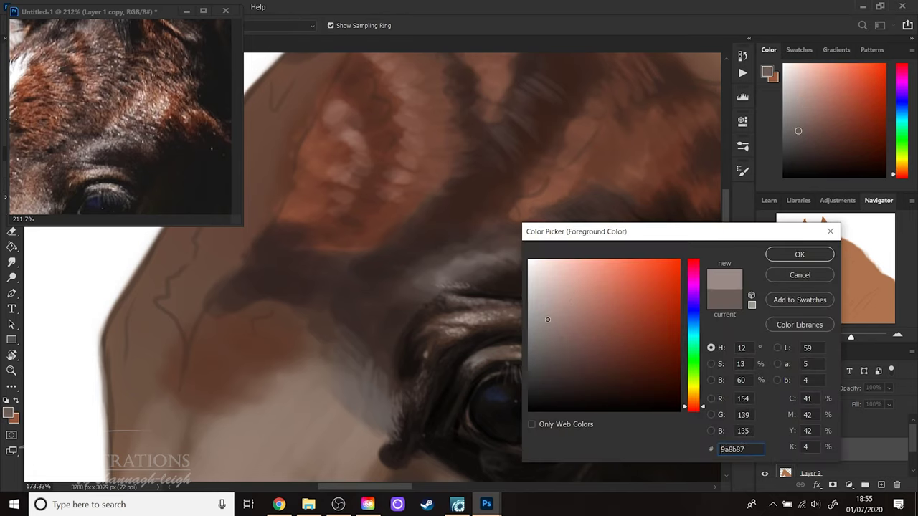
pyautogui.click(792, 255)
pyautogui.click(15, 414)
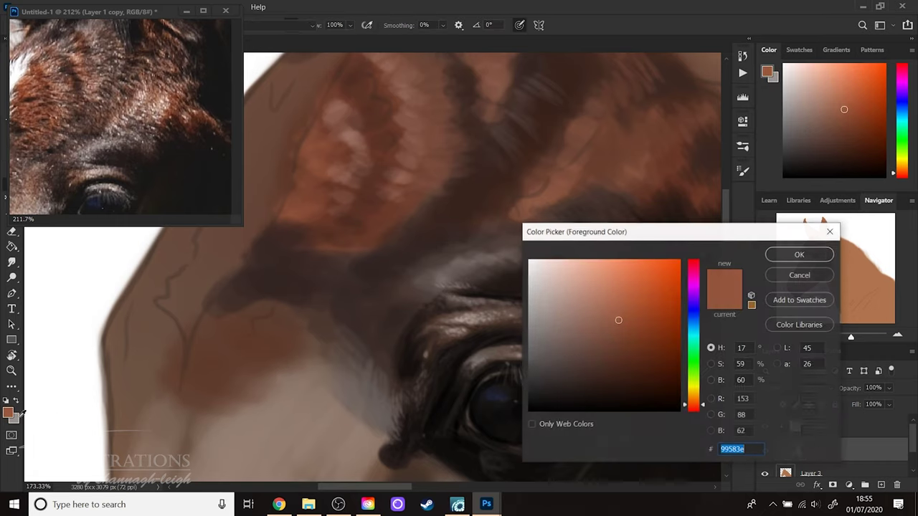
pyautogui.click(133, 378)
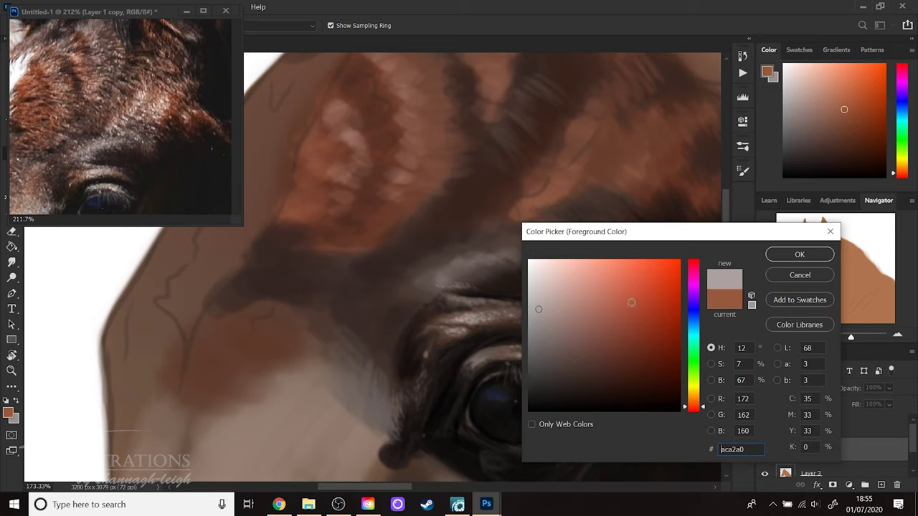
pyautogui.click(800, 253)
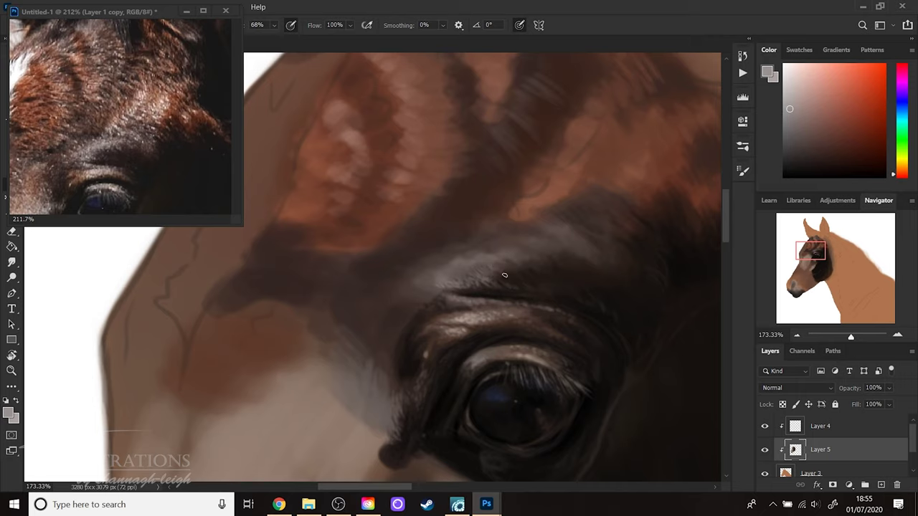
# - Paint light grey hair strokes over the brow highlight with a 9 px brush and blend its outer end with sampled darker grey at 37 px
pyautogui.rightClick(554, 226)
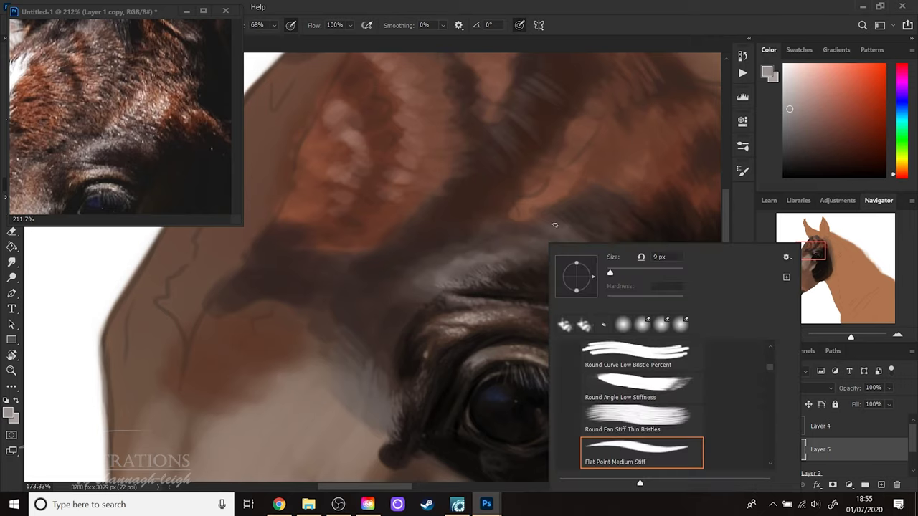
pyautogui.click(459, 281)
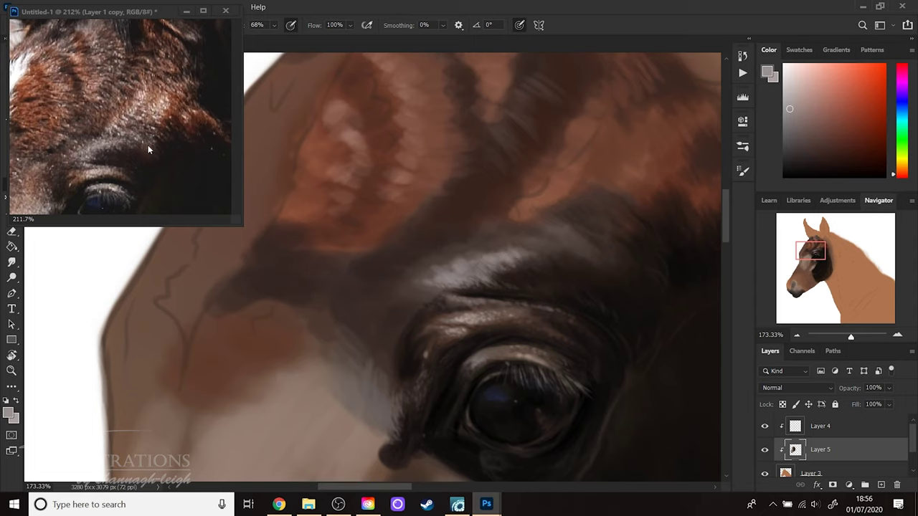
pyautogui.press('alt')
pyautogui.keyDown('alt'); pyautogui.click(119, 139); pyautogui.keyUp('alt')
pyautogui.click(495, 276)
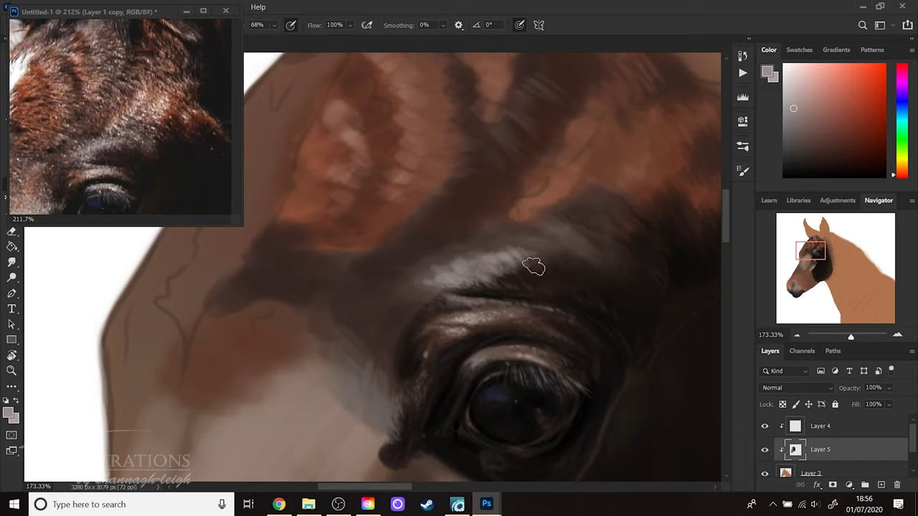
pyautogui.keyDown('alt'); pyautogui.click(521, 269); pyautogui.keyUp('alt')
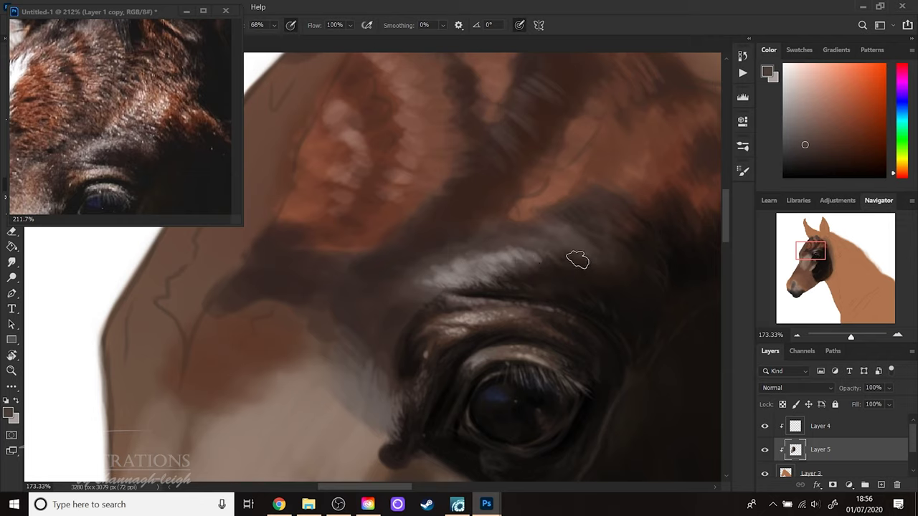
# - Add fine pale grey hair strokes along the brow highlight's upper edge with a smaller brush and a tone sampled from the highlight
pyautogui.rightClick(582, 283)
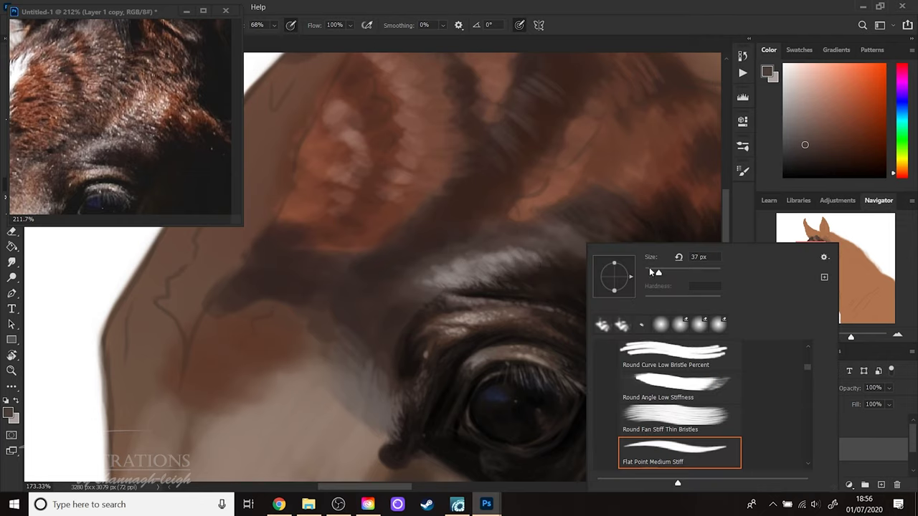
pyautogui.moveTo(649, 271); pyautogui.dragTo(648, 272)
pyautogui.moveTo(838, 235)
pyautogui.mouseDown()
pyautogui.moveTo(825, 254)
pyautogui.moveTo(812, 251)
pyautogui.mouseUp()
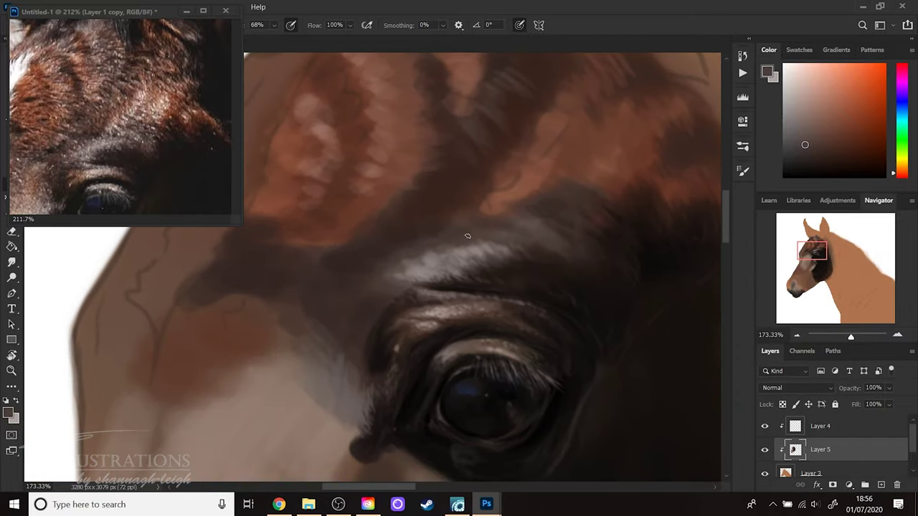
pyautogui.keyDown('alt'); pyautogui.click(428, 270); pyautogui.keyUp('alt')
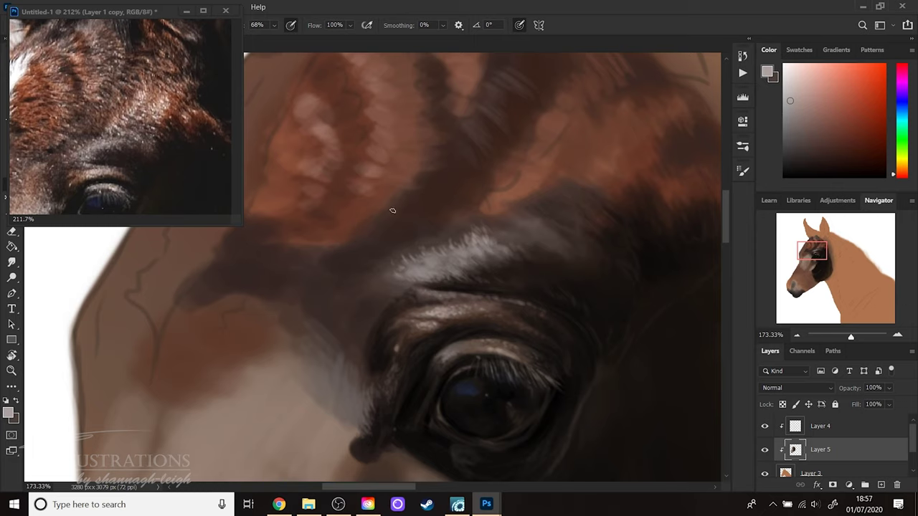
# - Soften the brow highlight's lower edge and outer end with sampled mid and dark greys using a larger brush
pyautogui.keyDown('alt'); pyautogui.click(408, 267); pyautogui.keyUp('alt')
pyautogui.rightClick(410, 268)
pyautogui.press('Return')
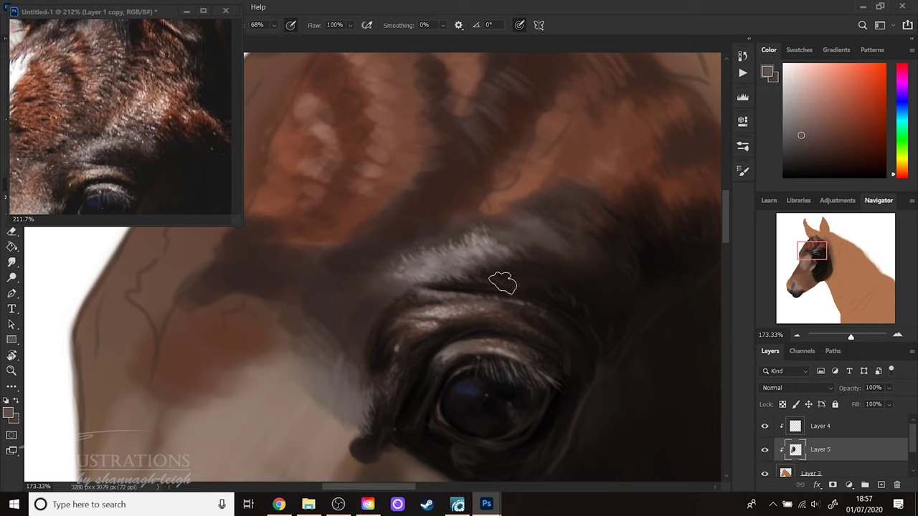
pyautogui.press('alt')
pyautogui.keyDown('alt'); pyautogui.click(465, 273); pyautogui.keyUp('alt')
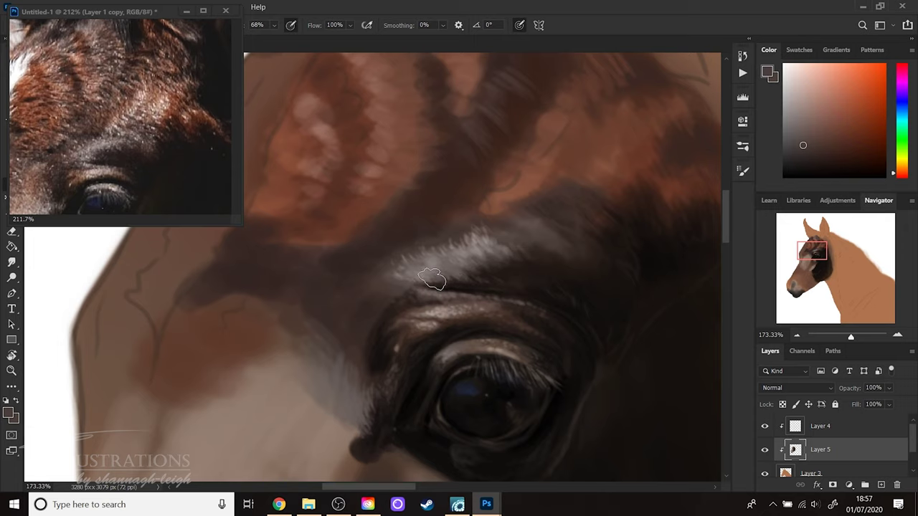
pyautogui.moveTo(454, 284)
pyautogui.mouseDown()
pyautogui.moveTo(483, 268)
pyautogui.moveTo(472, 275)
pyautogui.moveTo(478, 262)
pyautogui.moveTo(518, 256)
pyautogui.mouseUp()
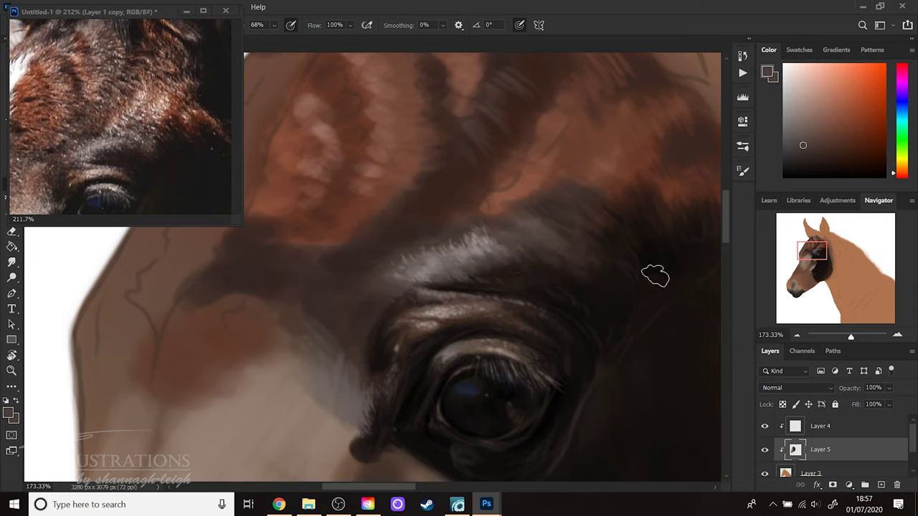
pyautogui.moveTo(850, 340)
pyautogui.mouseDown()
pyautogui.moveTo(840, 338)
pyautogui.moveTo(849, 338)
pyautogui.mouseUp()
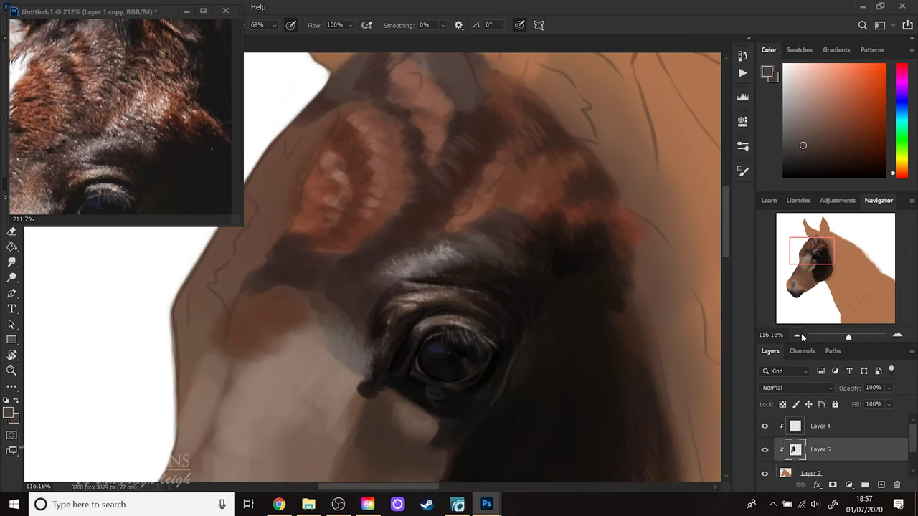
# - Blend the brow's outer end into the dark shadow beside the eye with sampled dark browns and a 50 px brush
pyautogui.rightClick(499, 245)
pyautogui.moveTo(571, 274); pyautogui.dragTo(563, 274)
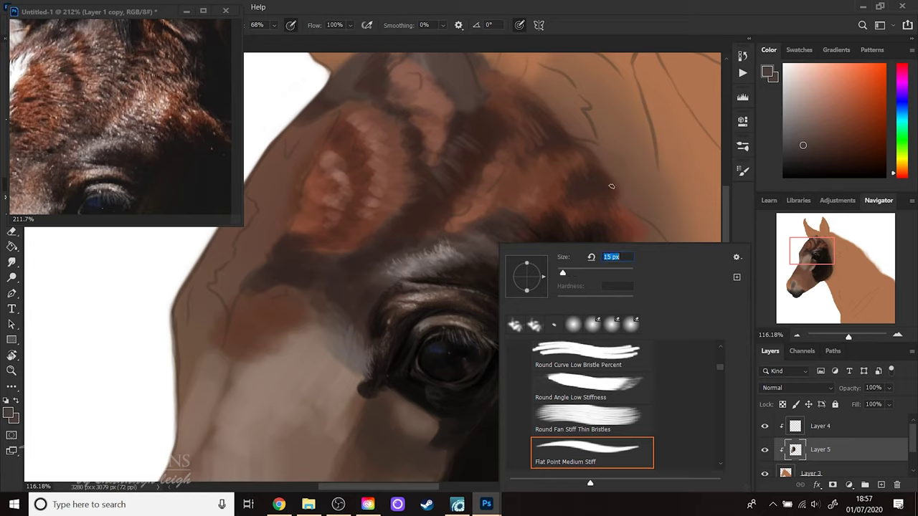
pyautogui.press('Return')
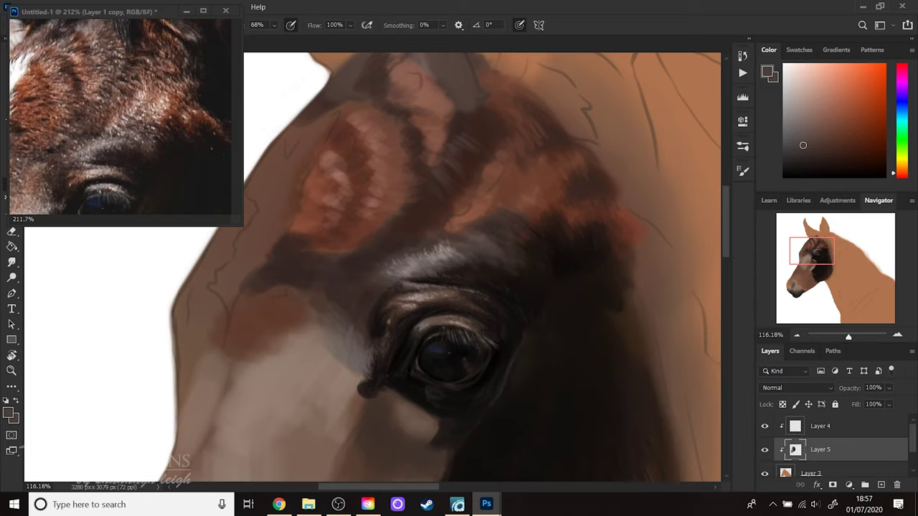
pyautogui.keyDown('alt'); pyautogui.click(147, 180); pyautogui.keyUp('alt')
pyautogui.rightClick(523, 262)
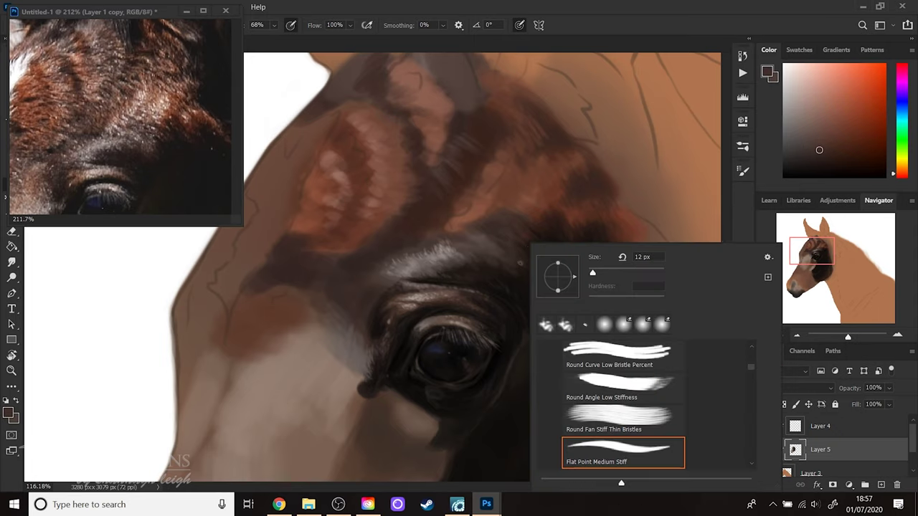
pyautogui.press('Return')
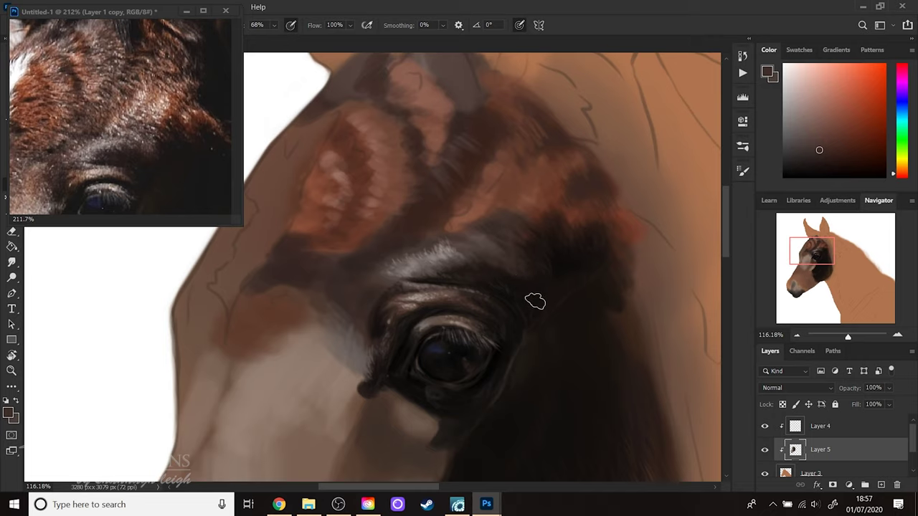
pyautogui.keyDown('alt'); pyautogui.click(622, 321); pyautogui.keyUp('alt')
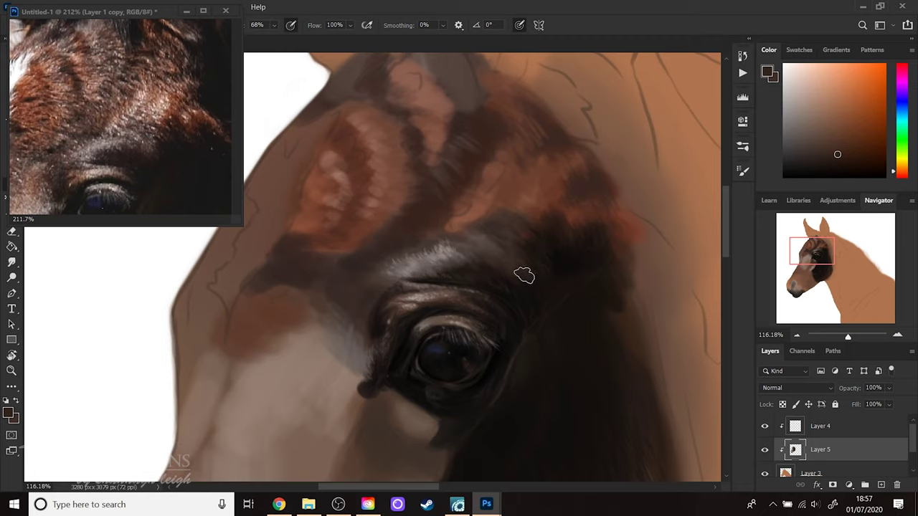
pyautogui.keyDown('alt'); pyautogui.click(522, 281); pyautogui.keyUp('alt')
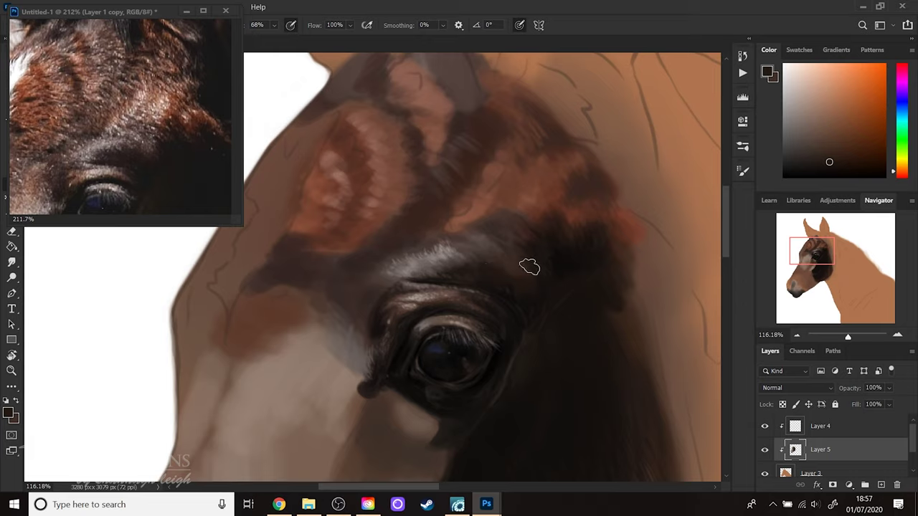
pyautogui.keyDown('alt'); pyautogui.click(523, 323); pyautogui.keyUp('alt')
pyautogui.press('alt')
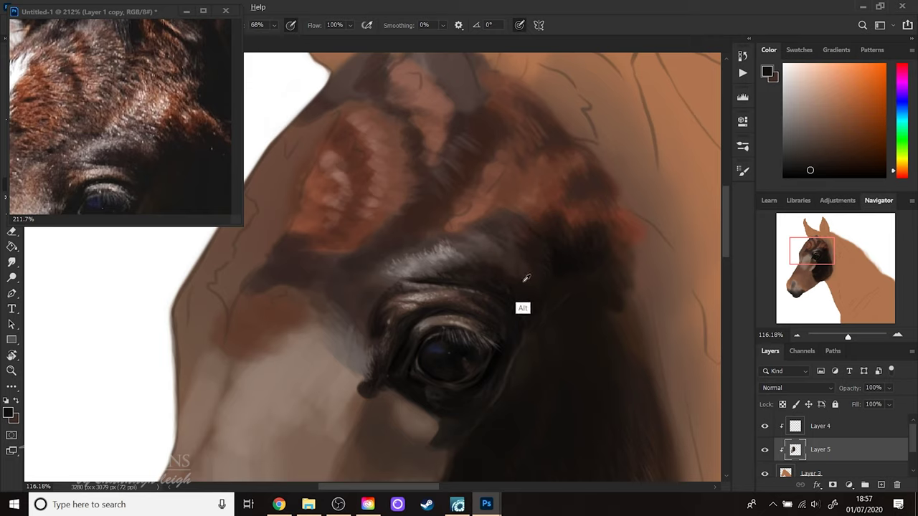
pyautogui.keyDown('alt'); pyautogui.click(524, 281); pyautogui.keyUp('alt')
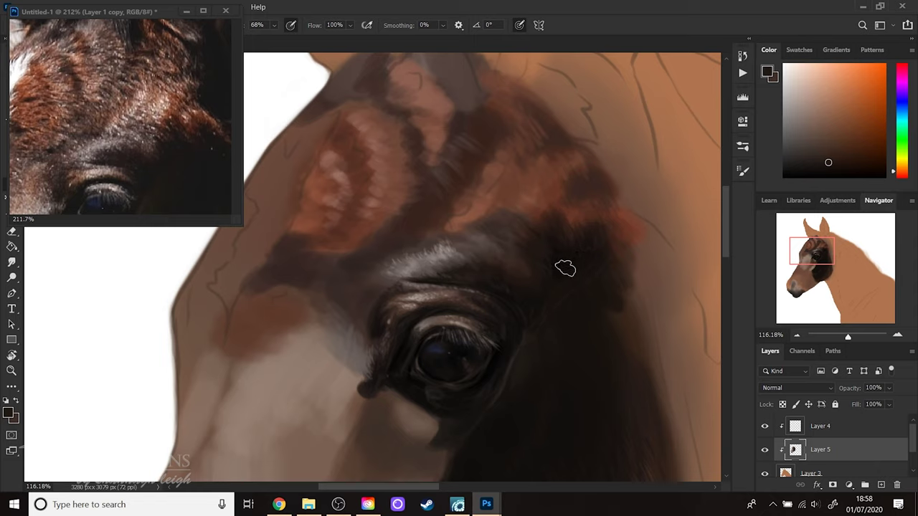
# - Paint dark hair strokes along the upper edge of the reddish patch above the brow with a smaller brush and sampled near-black
pyautogui.keyDown('alt'); pyautogui.click(606, 312); pyautogui.keyUp('alt')
pyautogui.rightClick(556, 232)
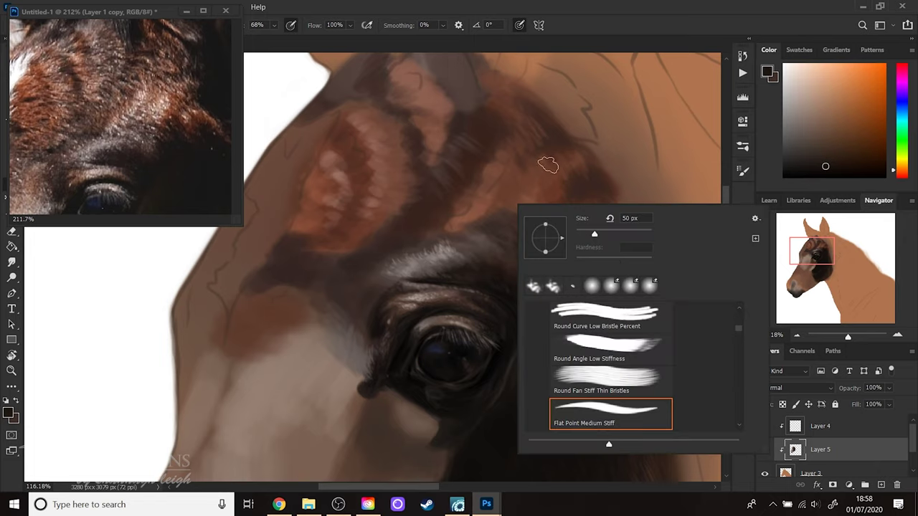
pyautogui.moveTo(584, 235); pyautogui.dragTo(581, 234)
pyautogui.click(585, 236)
pyautogui.click(516, 148)
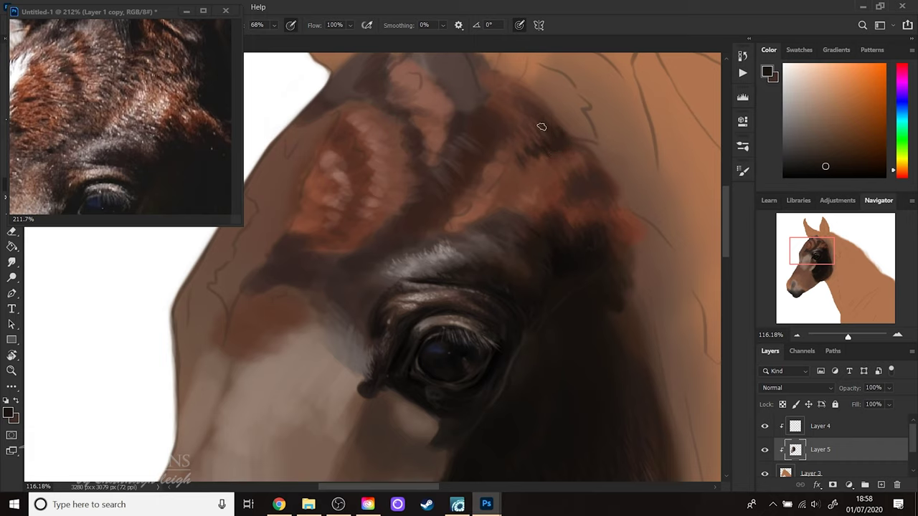
# - Build up dark hair strokes across the outer end of the reddish patch above the brow with sampled browns and near-black
pyautogui.keyDown('alt'); pyautogui.click(563, 159); pyautogui.keyUp('alt')
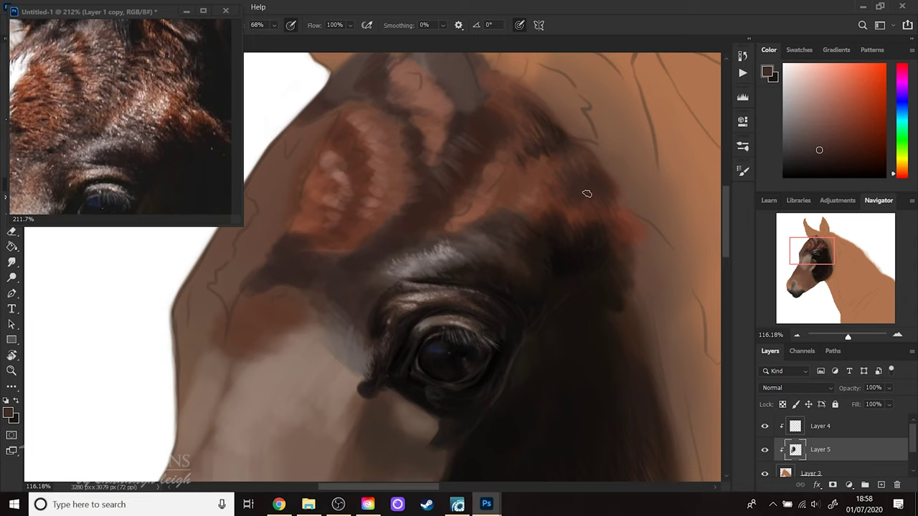
pyautogui.keyDown('alt'); pyautogui.click(561, 179); pyautogui.keyUp('alt')
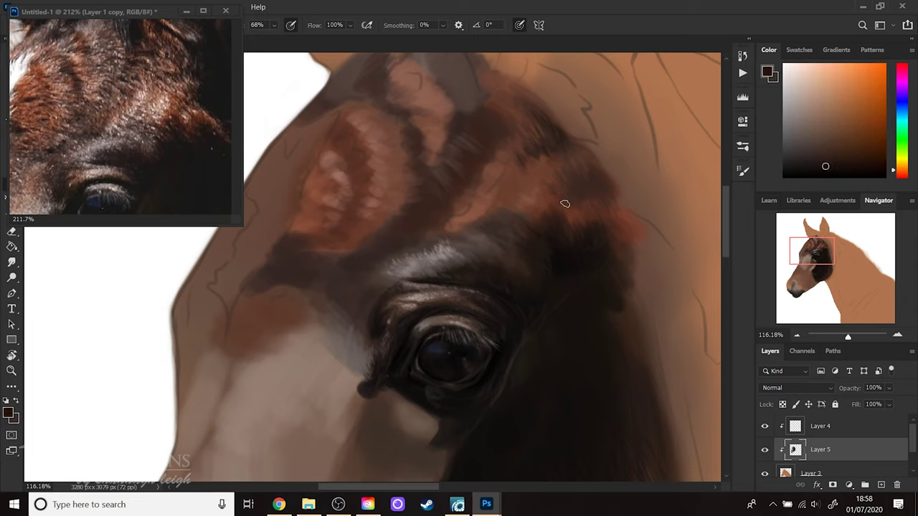
pyautogui.keyDown('alt'); pyautogui.click(562, 179); pyautogui.keyUp('alt')
pyautogui.keyDown('alt'); pyautogui.click(618, 322); pyautogui.keyUp('alt')
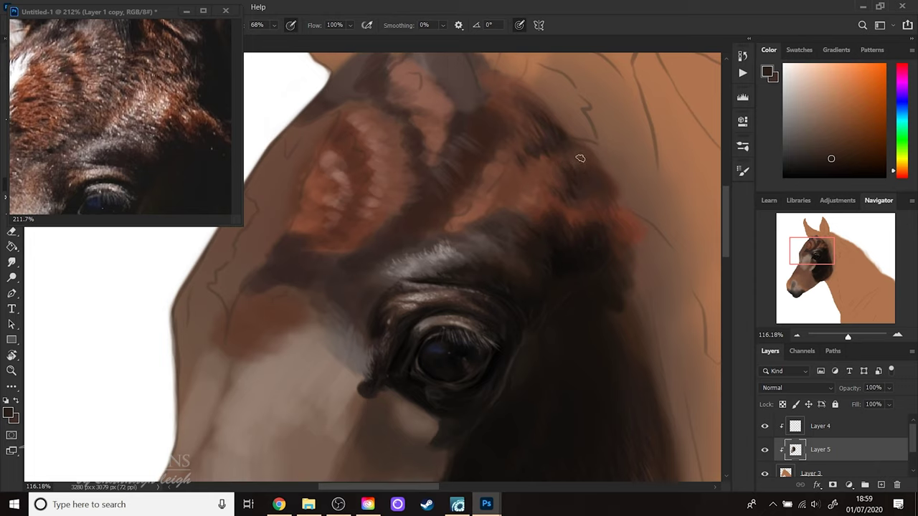
pyautogui.keyDown('alt'); pyautogui.click(571, 284); pyautogui.keyUp('alt')
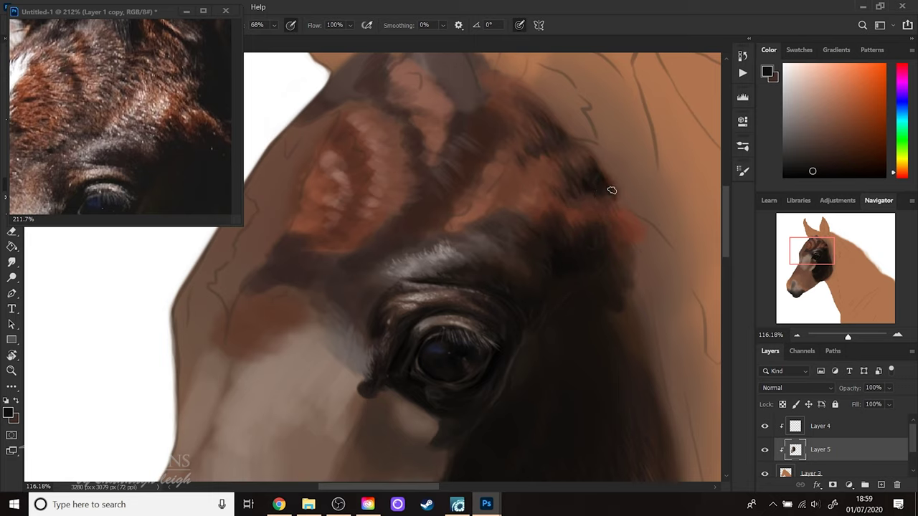
pyautogui.keyDown('alt'); pyautogui.click(599, 188); pyautogui.keyUp('alt')
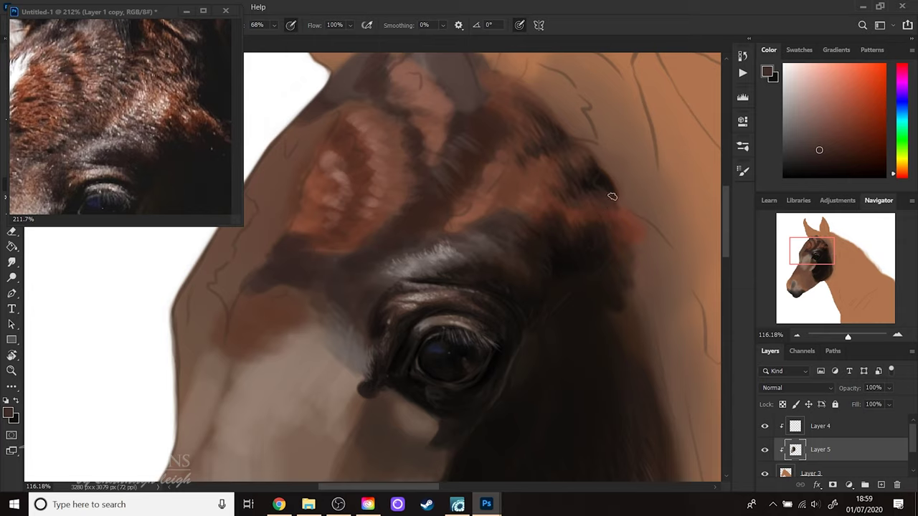
pyautogui.keyDown('alt'); pyautogui.click(620, 258); pyautogui.keyUp('alt')
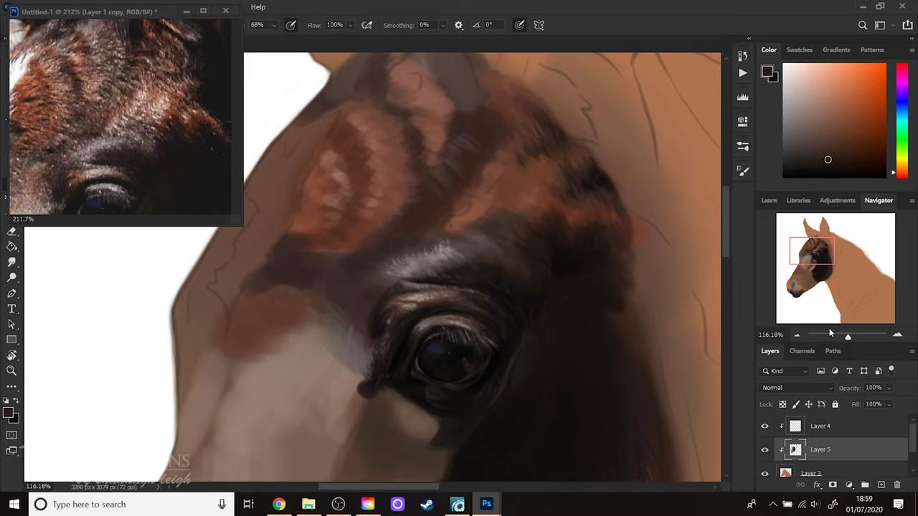
# - Add dark curved hair strokes over the upper forehead below the grey forelock area with sampled dark brown and near-black
pyautogui.moveTo(845, 338); pyautogui.dragTo(845, 335)
pyautogui.moveTo(846, 278); pyautogui.dragTo(826, 280)
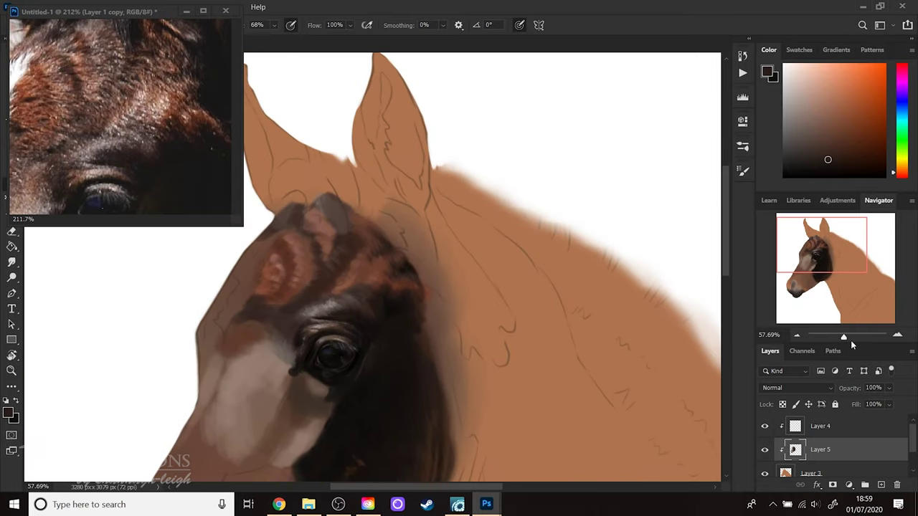
pyautogui.moveTo(844, 336)
pyautogui.mouseDown()
pyautogui.moveTo(861, 336)
pyautogui.moveTo(848, 336)
pyautogui.mouseUp()
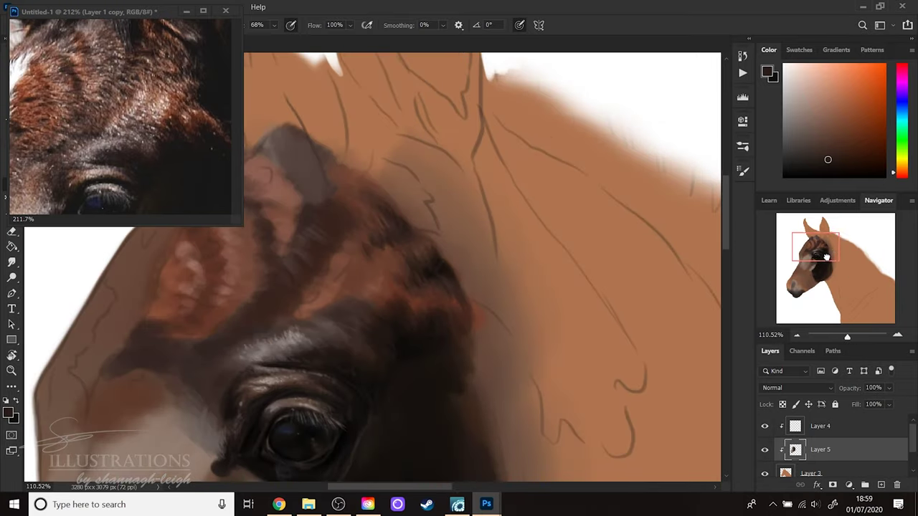
pyautogui.moveTo(827, 256); pyautogui.dragTo(820, 256)
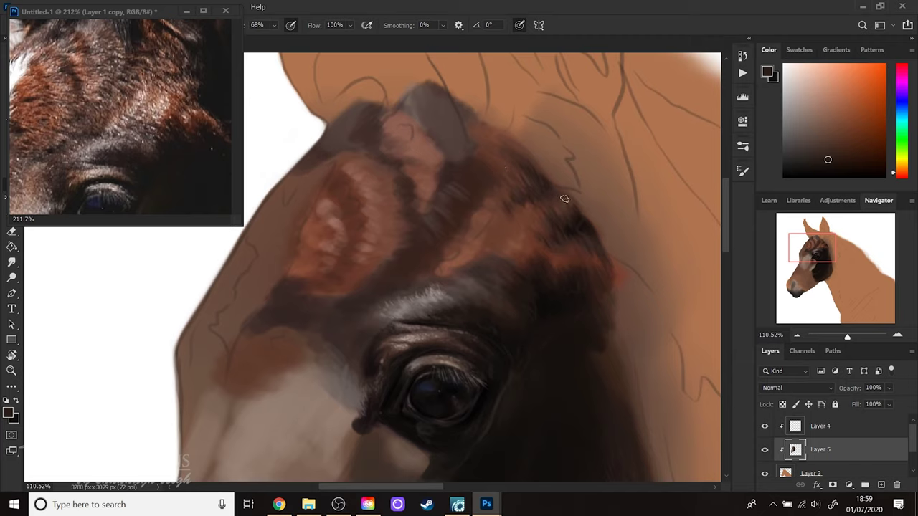
pyautogui.keyDown('alt'); pyautogui.click(526, 192); pyautogui.keyUp('alt')
pyautogui.keyDown('alt'); pyautogui.click(560, 222); pyautogui.keyUp('alt')
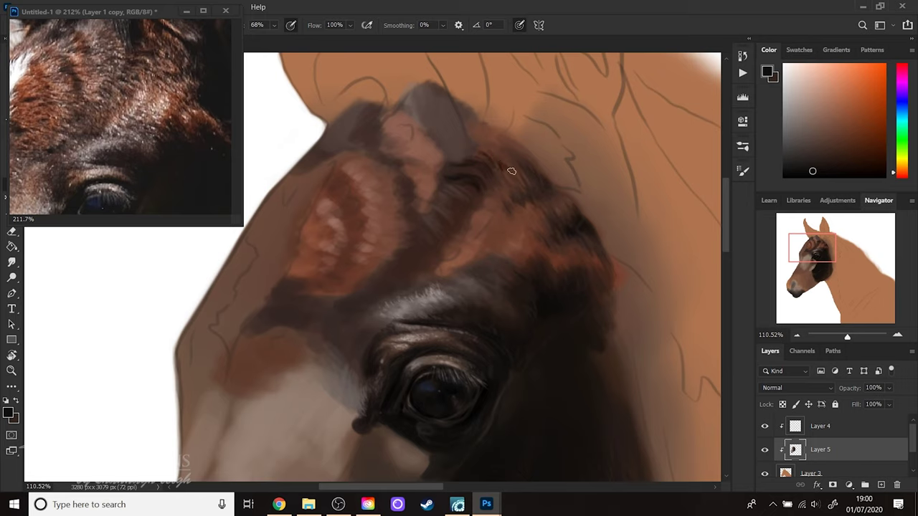
pyautogui.moveTo(515, 150); pyautogui.dragTo(535, 167)
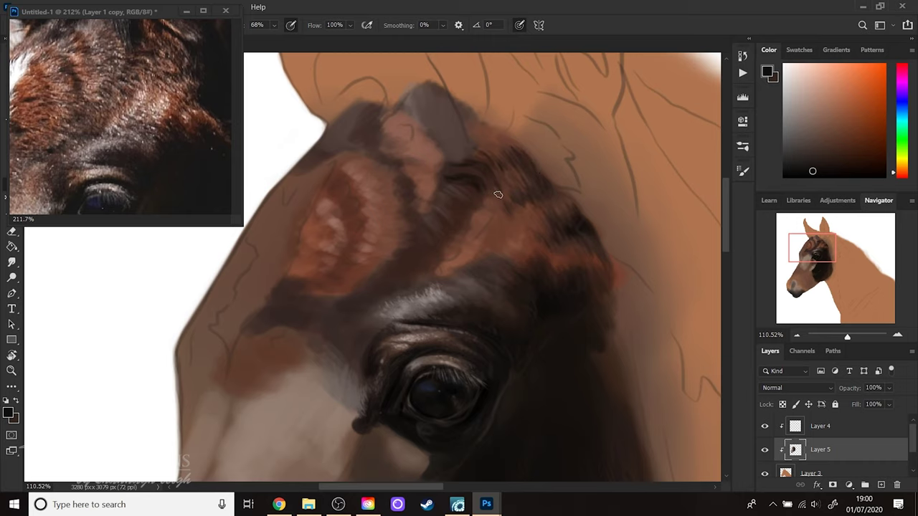
# - Darken the brown band between the two reddish forehead patches with short hair strokes in sampled near-black and brown
pyautogui.scroll(-2, 590, 302)
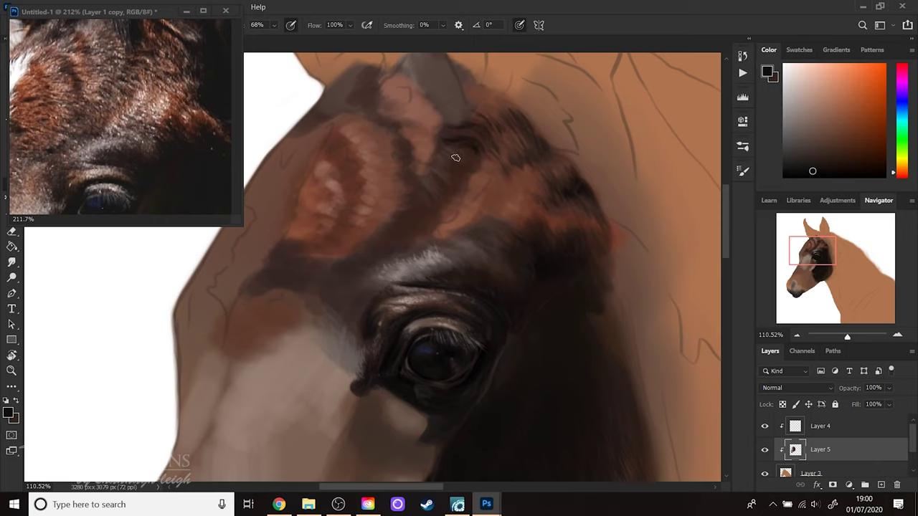
pyautogui.moveTo(455, 154); pyautogui.dragTo(449, 139)
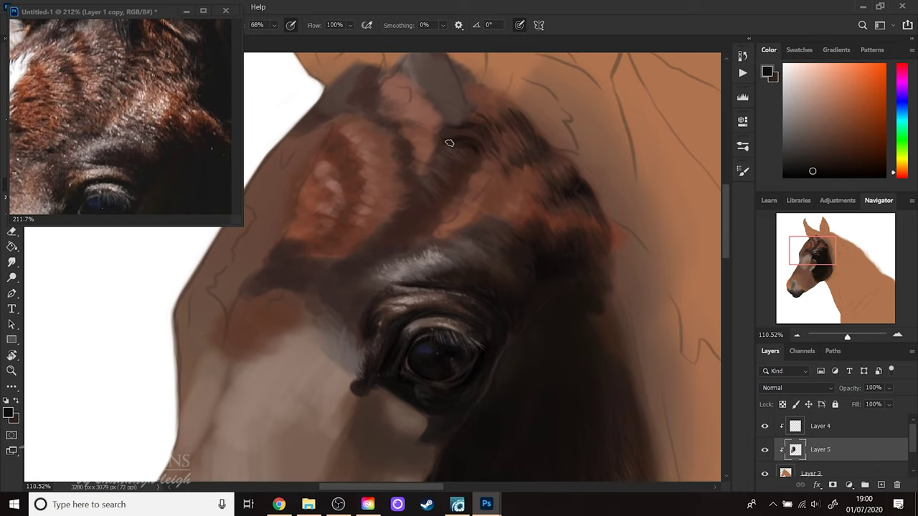
pyautogui.keyDown('alt'); pyautogui.click(466, 175); pyautogui.keyUp('alt')
pyautogui.keyDown('alt'); pyautogui.click(468, 170); pyautogui.keyUp('alt')
pyautogui.keyDown('alt'); pyautogui.click(567, 188); pyautogui.keyUp('alt')
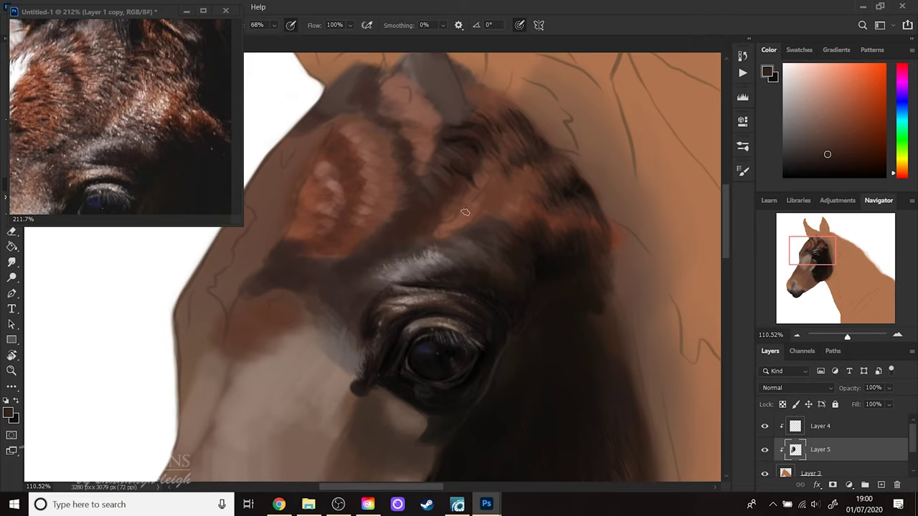
# - Paint dark hair strokes over the lower edge of the inner reddish forehead patch with a sampled dark brown
pyautogui.press('z')
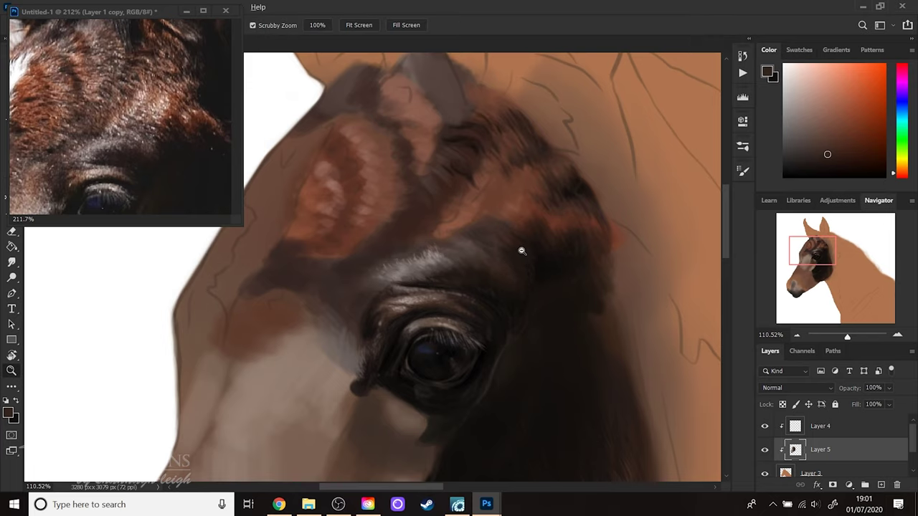
pyautogui.keyDown('alt'); pyautogui.click(522, 253); pyautogui.keyUp('alt')
pyautogui.press('b')
pyautogui.keyDown('alt'); pyautogui.click(522, 252); pyautogui.keyUp('alt')
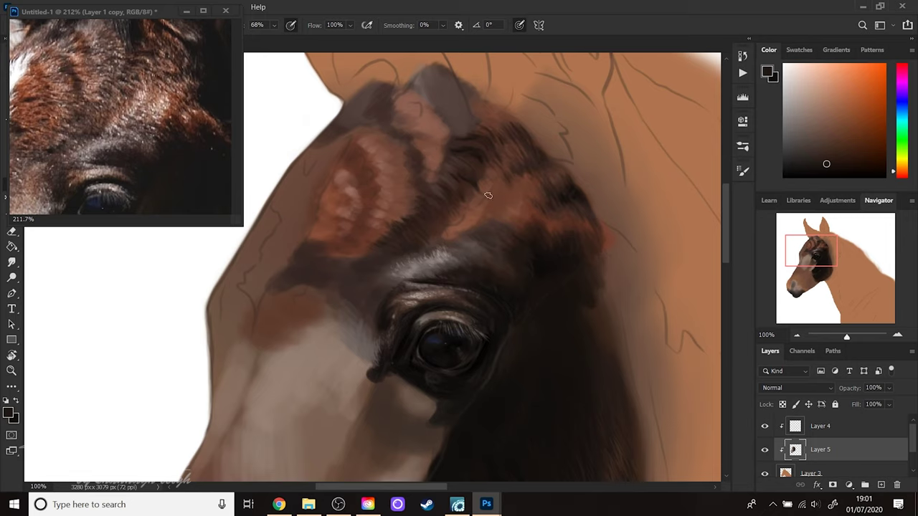
# - Blend the dark band and the edges of the reddish patch above the brow with sampled mid brown, dark brown and reddish-brown strokes
pyautogui.press('alt')
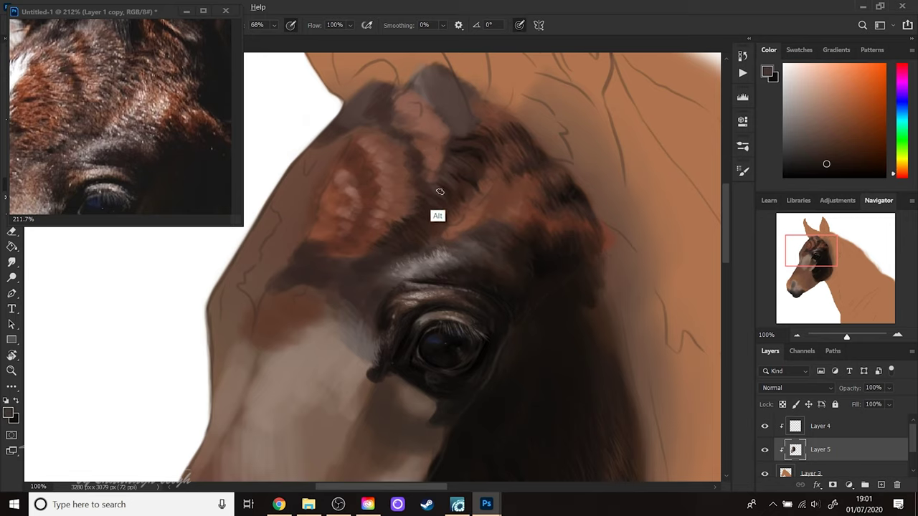
pyautogui.keyDown('alt'); pyautogui.click(445, 194); pyautogui.keyUp('alt')
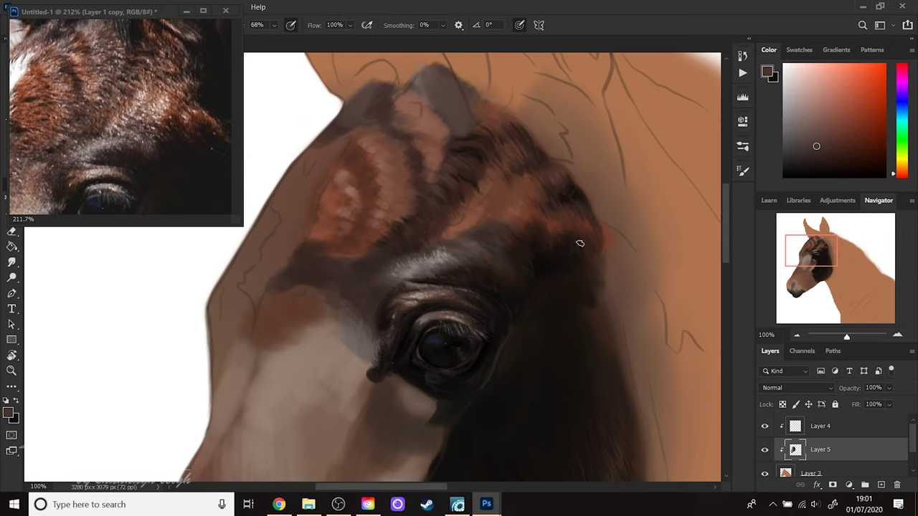
pyautogui.keyDown('alt'); pyautogui.click(508, 277); pyautogui.keyUp('alt')
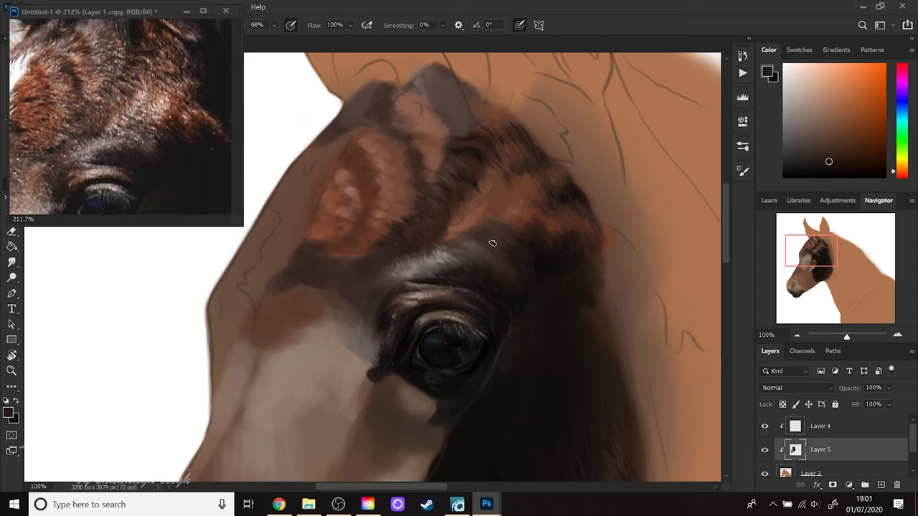
pyautogui.press('alt')
pyautogui.keyDown('alt'); pyautogui.click(452, 221); pyautogui.keyUp('alt')
pyautogui.keyDown('alt'); pyautogui.click(547, 217); pyautogui.keyUp('alt')
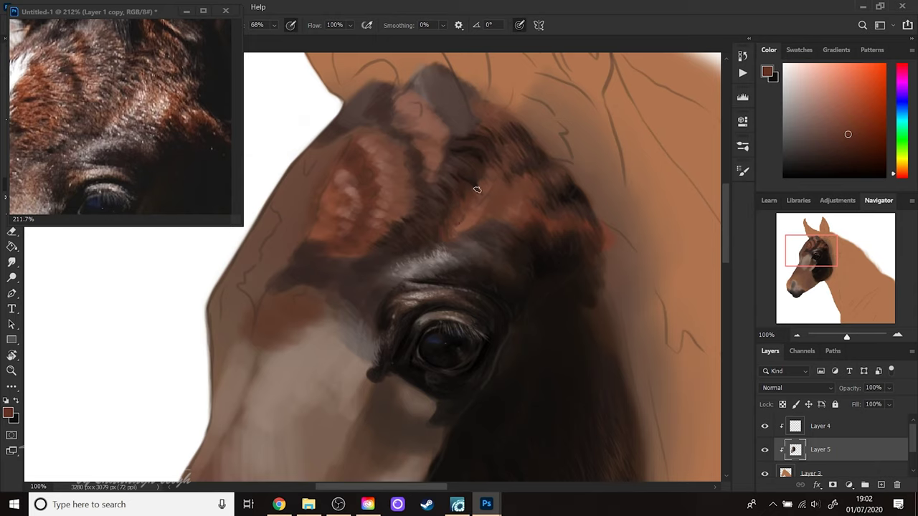
# - Set the brush size to 9 px and hide the sketch lines on Layer 4
pyautogui.rightClick(530, 229)
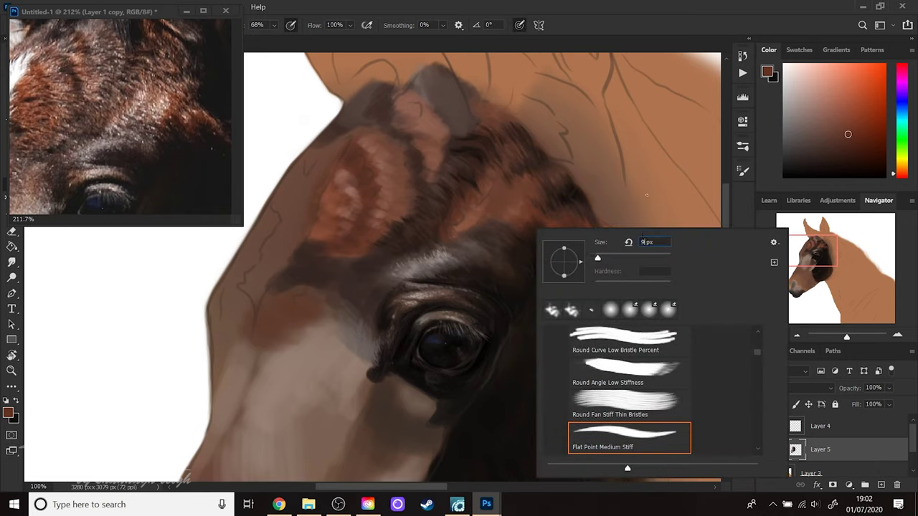
pyautogui.click(818, 252)
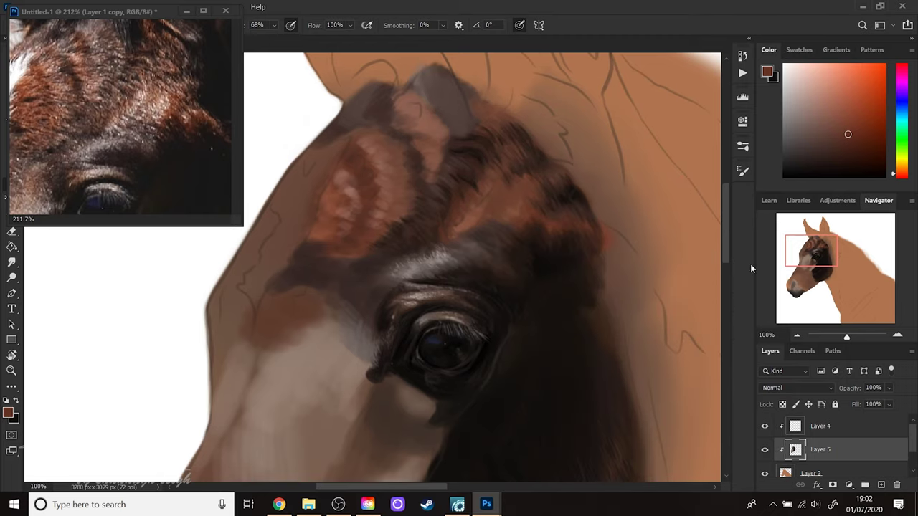
pyautogui.click(765, 426)
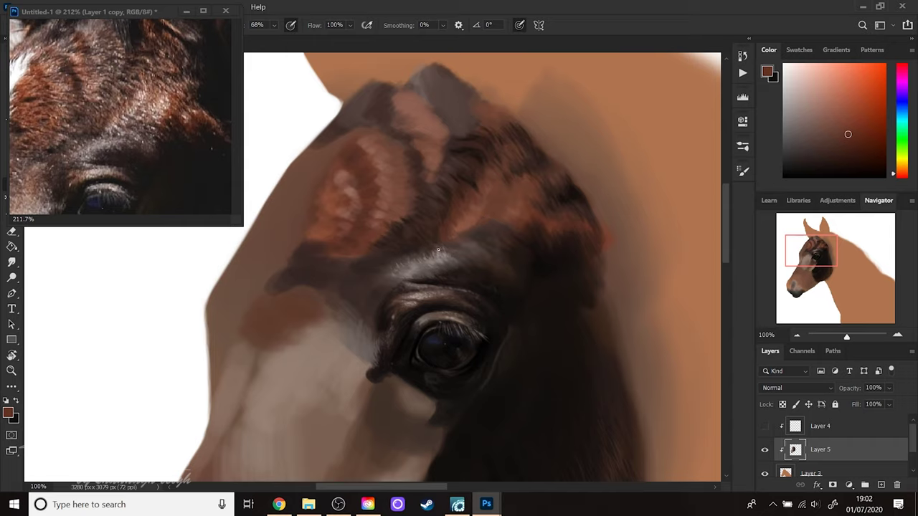
# - Sample the reddish brown above the brow and mix two lighter hair colours from it, #9c7262 and #b5988d
pyautogui.keyDown('alt'); pyautogui.click(469, 221); pyautogui.keyUp('alt')
pyautogui.keyDown('alt'); pyautogui.click(470, 229); pyautogui.keyUp('alt')
pyautogui.keyDown('alt'); pyautogui.click(467, 225); pyautogui.keyUp('alt')
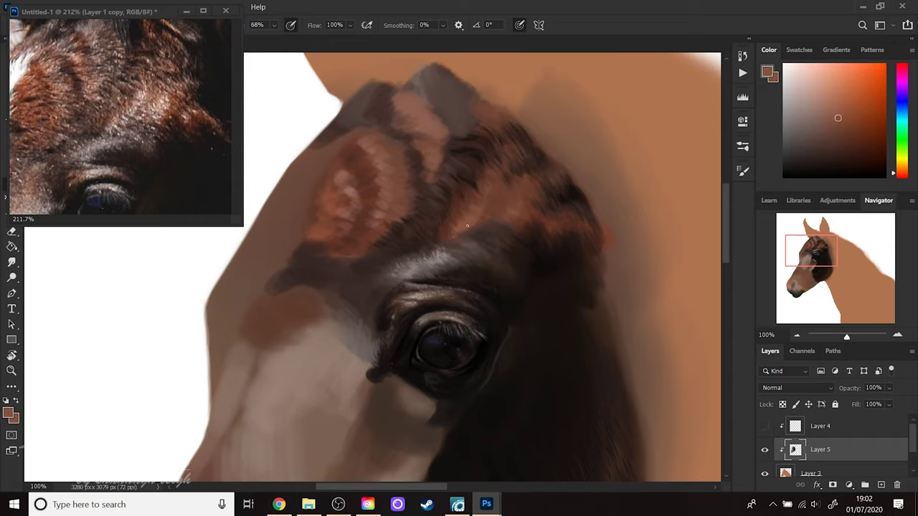
pyautogui.click(10, 415)
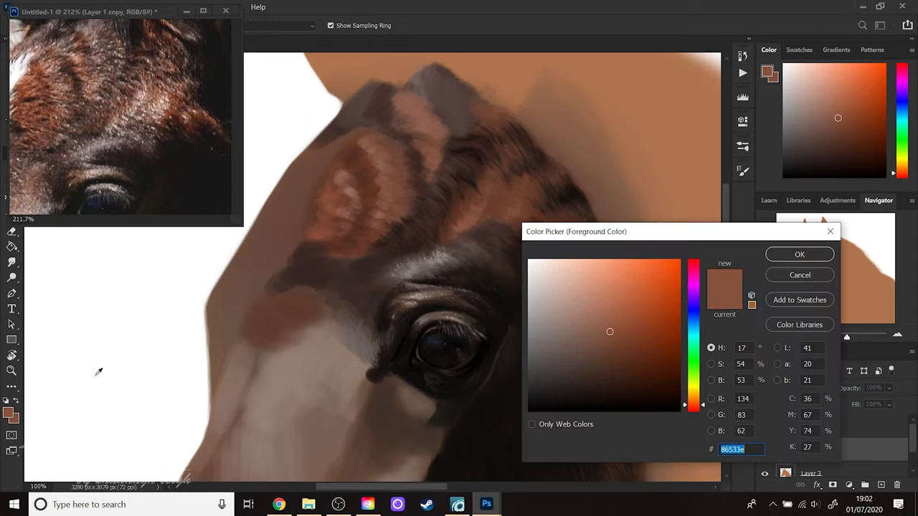
pyautogui.click(599, 316)
pyautogui.click(798, 258)
pyautogui.click(10, 414)
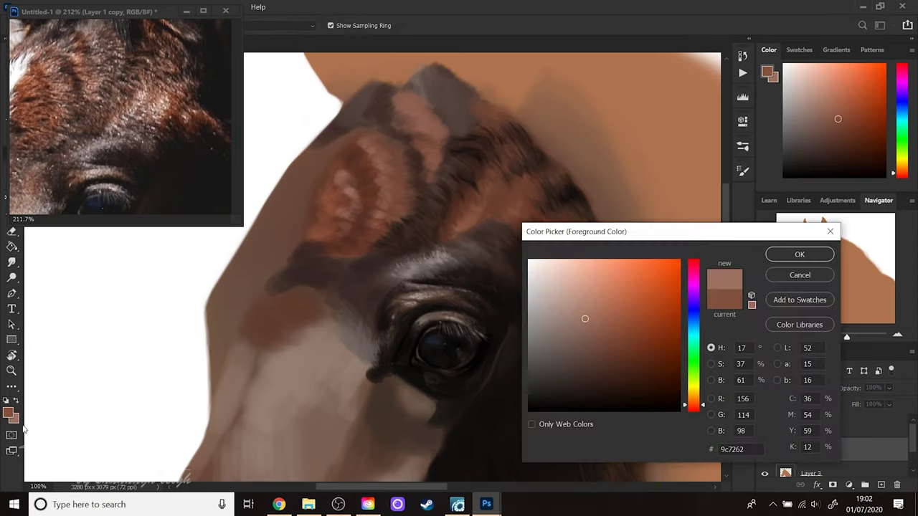
pyautogui.click(562, 302)
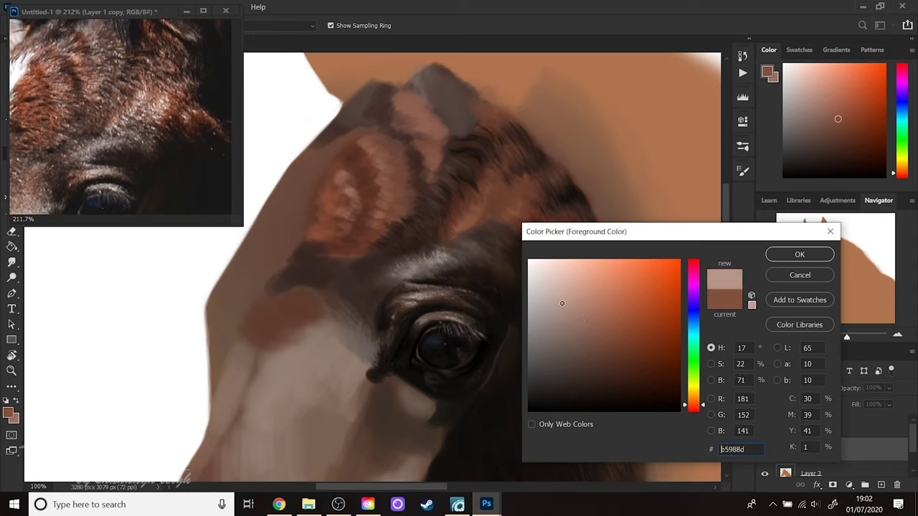
pyautogui.click(799, 255)
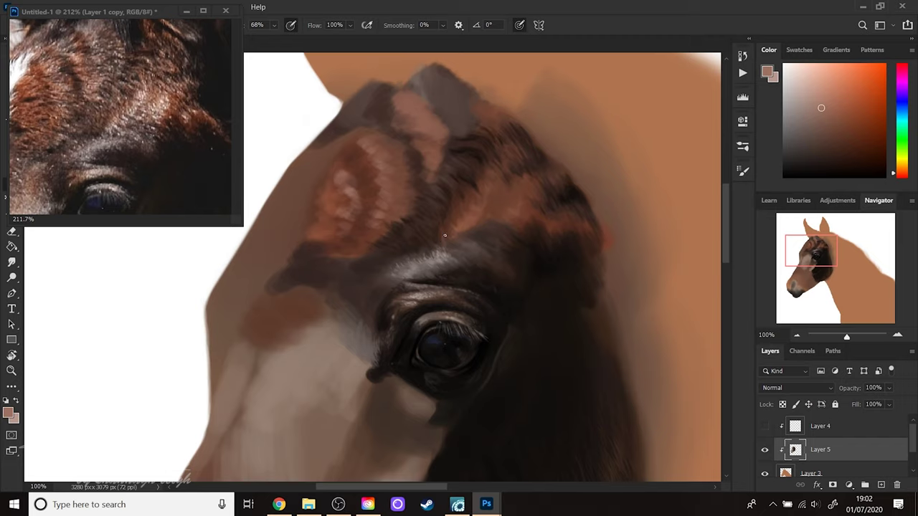
# - Paint fine light-brown hair strokes with a 9 px brush along the inner edge of the outer reddish patch and up the dark band
pyautogui.rightClick(519, 239)
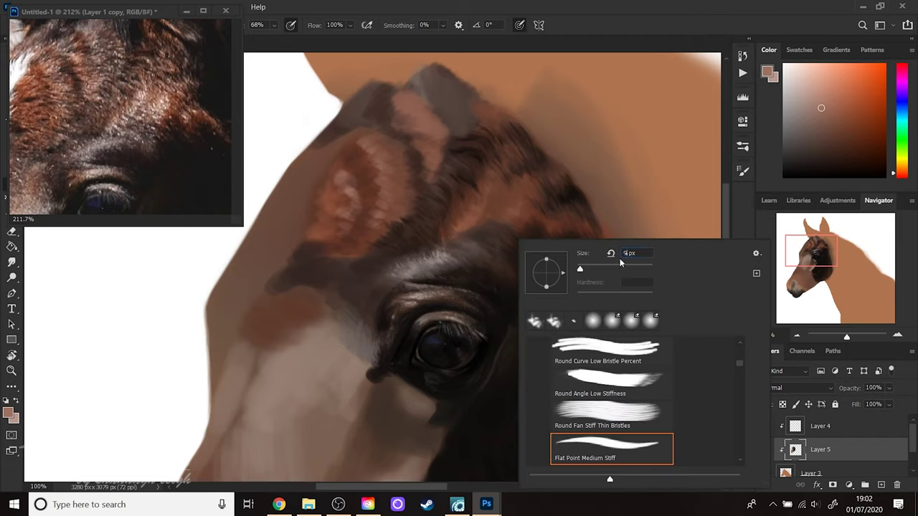
pyautogui.write('9')
pyautogui.press('Return')
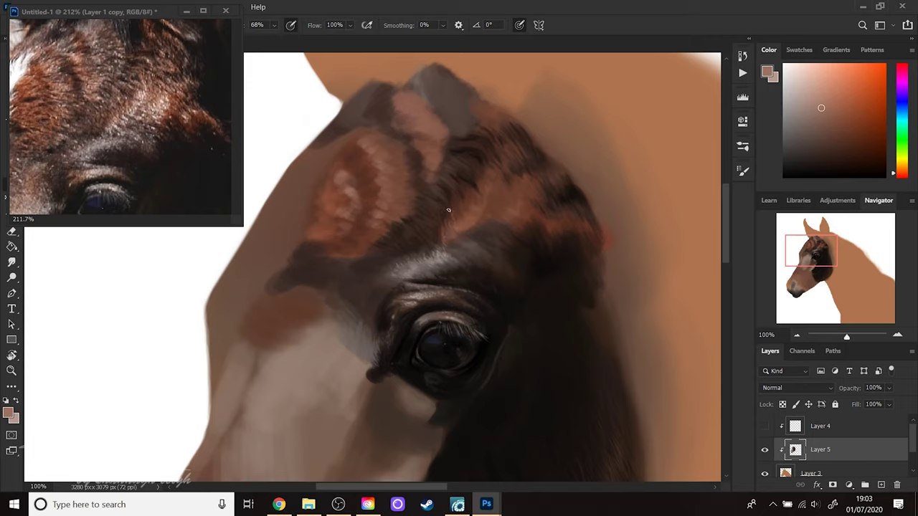
pyautogui.moveTo(452, 210); pyautogui.dragTo(439, 191)
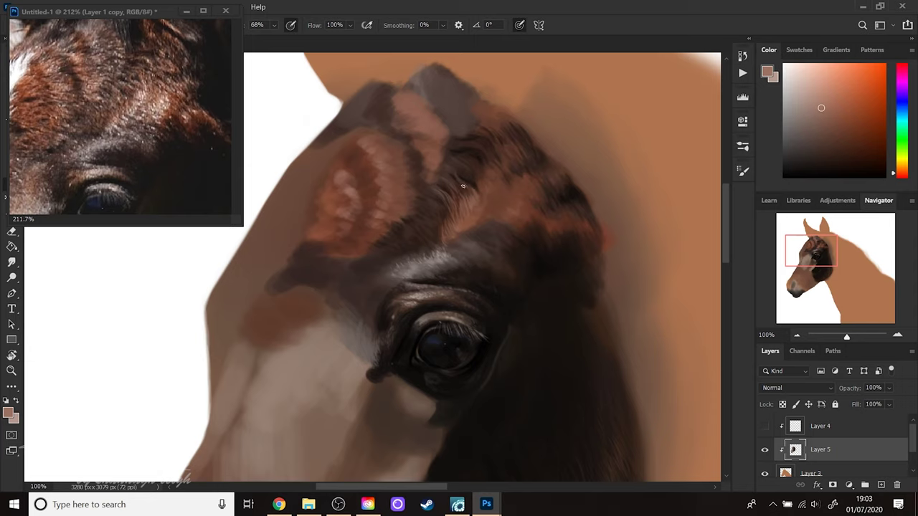
pyautogui.moveTo(465, 200); pyautogui.dragTo(458, 179)
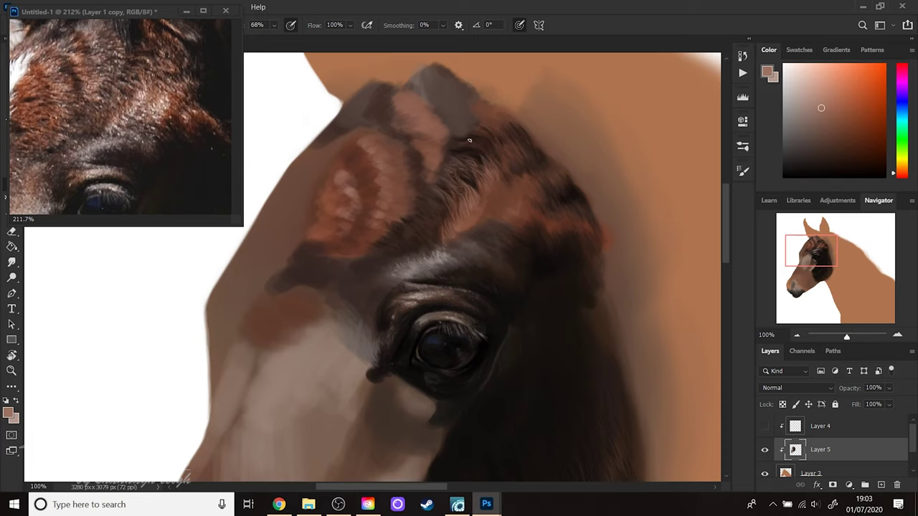
pyautogui.moveTo(454, 146)
pyautogui.mouseDown()
pyautogui.moveTo(500, 160)
pyautogui.moveTo(493, 170)
pyautogui.moveTo(487, 155)
pyautogui.moveTo(500, 167)
pyautogui.moveTo(489, 144)
pyautogui.moveTo(501, 164)
pyautogui.mouseUp()
# - Enlarge the brush slightly and paint light-brown hair strokes across the crest and outer edge of the forehead
pyautogui.rightClick(518, 194)
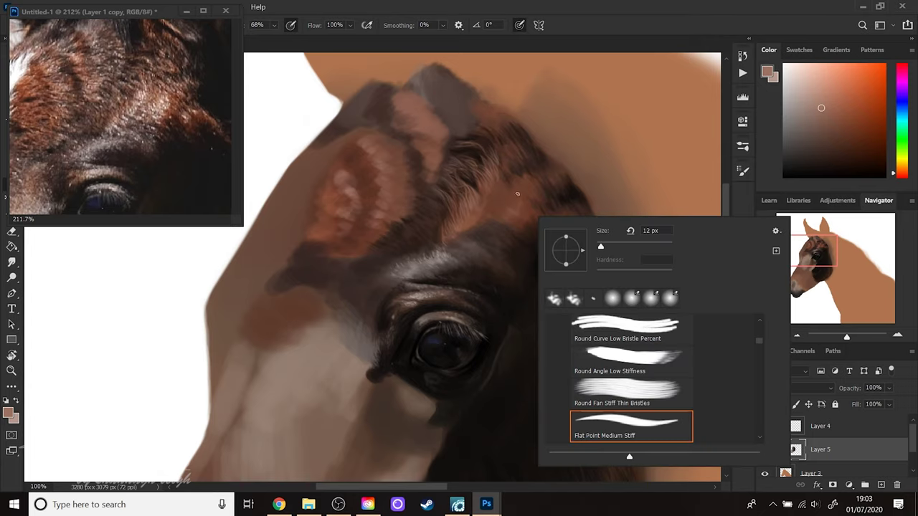
pyautogui.click(601, 247)
pyautogui.moveTo(602, 247); pyautogui.dragTo(605, 247)
pyautogui.press('Return')
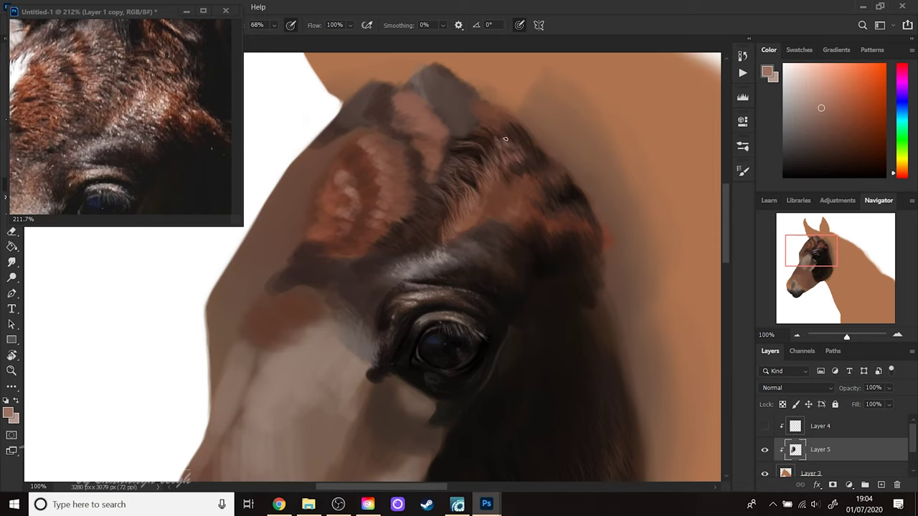
pyautogui.moveTo(504, 139); pyautogui.dragTo(521, 153)
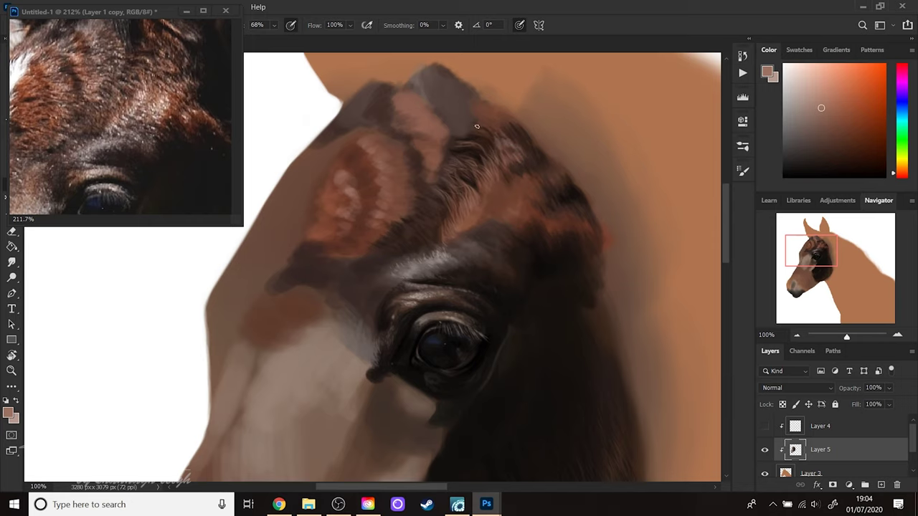
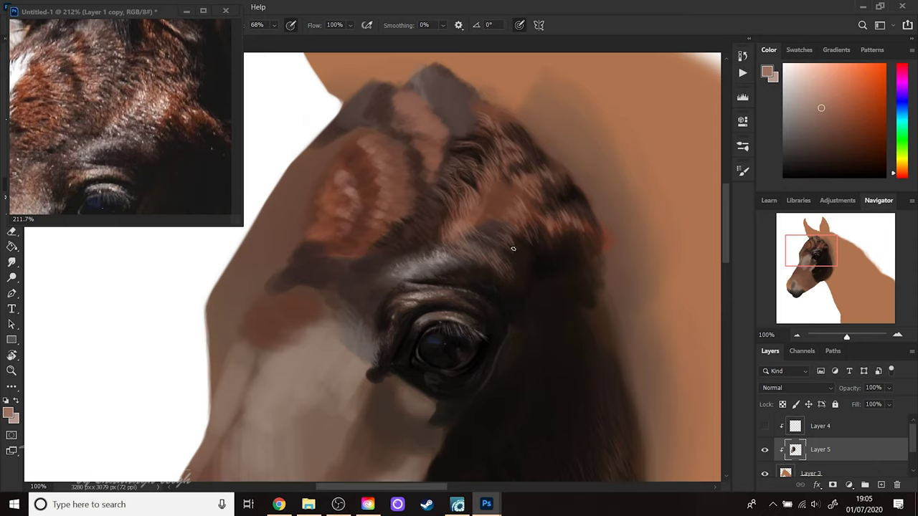
# - Fill the flat middle of the outer reddish patch with hair strokes in sampled dark brown, reddish brown and lighter brown
pyautogui.keyDown('alt'); pyautogui.click(551, 273); pyautogui.keyUp('alt')
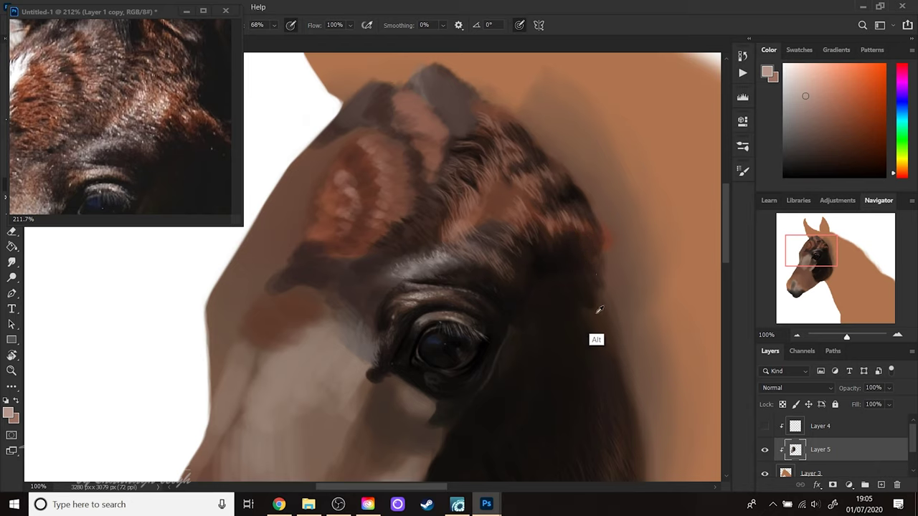
pyautogui.keyDown('alt'); pyautogui.click(594, 262); pyautogui.keyUp('alt')
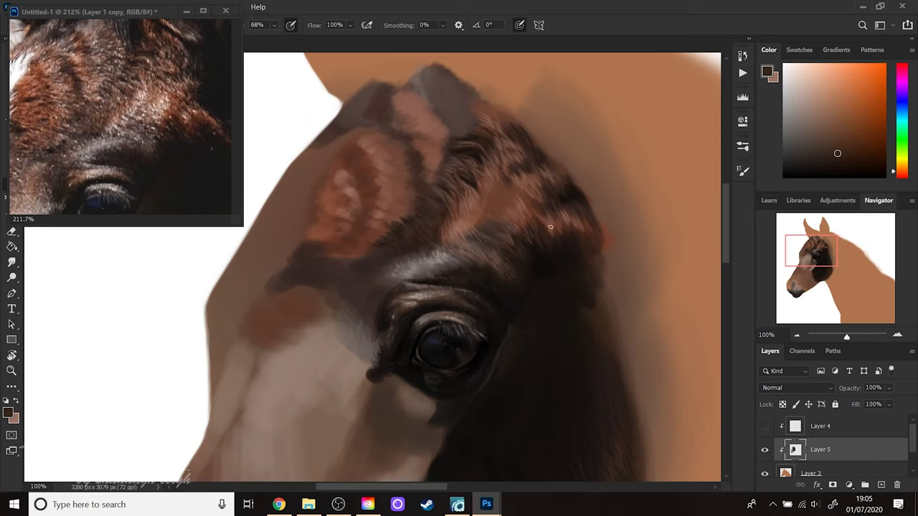
pyautogui.keyDown('alt'); pyautogui.click(545, 251); pyautogui.keyUp('alt')
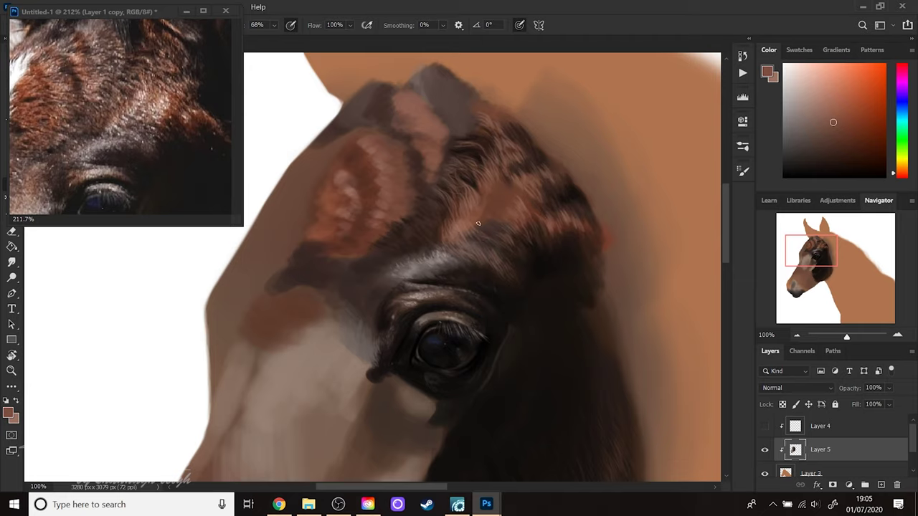
pyautogui.keyDown('alt'); pyautogui.click(467, 225); pyautogui.keyUp('alt')
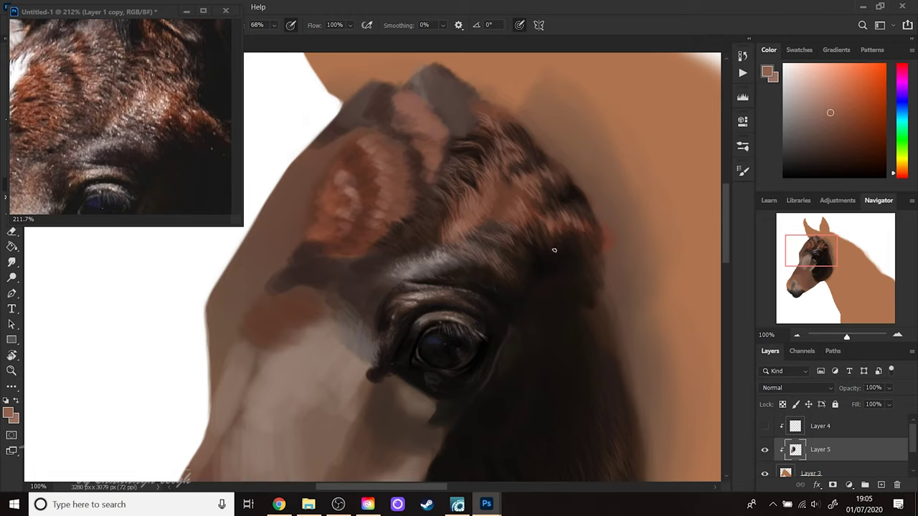
pyautogui.rightClick(556, 247)
pyautogui.click(479, 222)
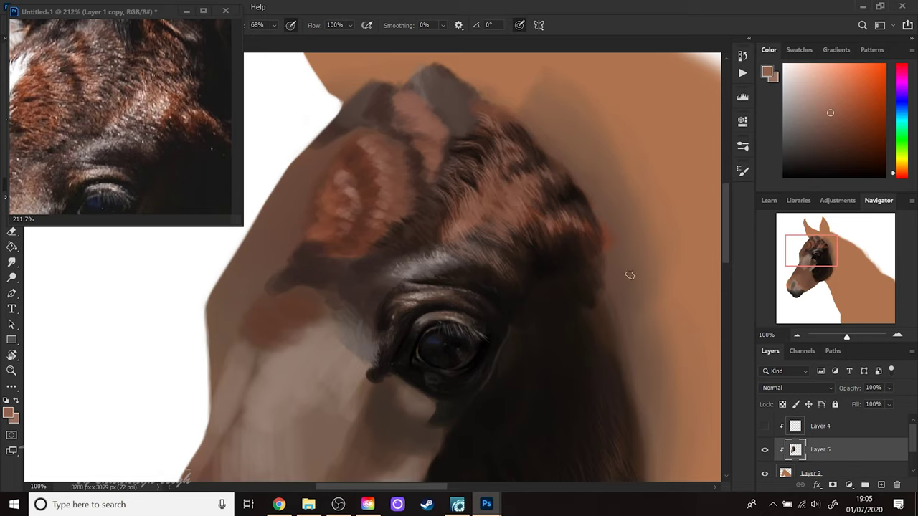
# - Break up the outer reddish patch above the brow with small hair strokes in sampled near-black and dark brown
pyautogui.keyDown('alt'); pyautogui.click(513, 283); pyautogui.keyUp('alt')
pyautogui.rightClick(565, 247)
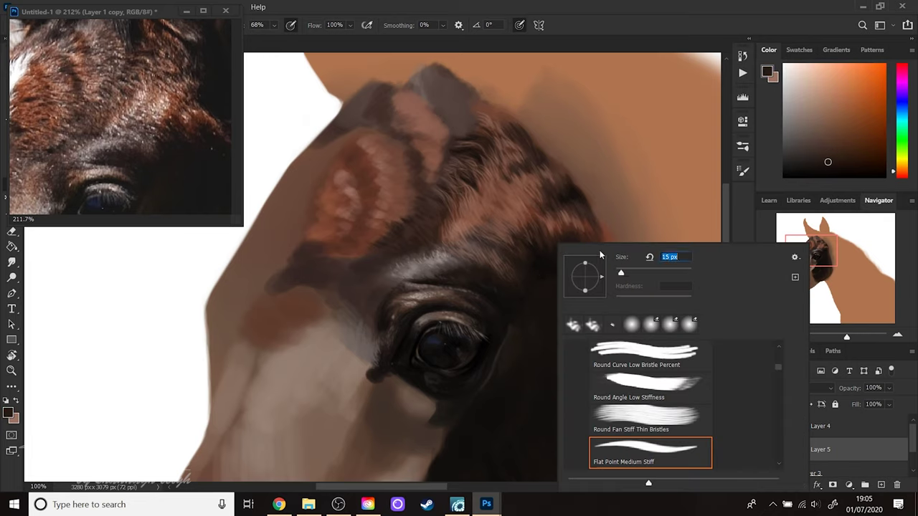
pyautogui.click(470, 262)
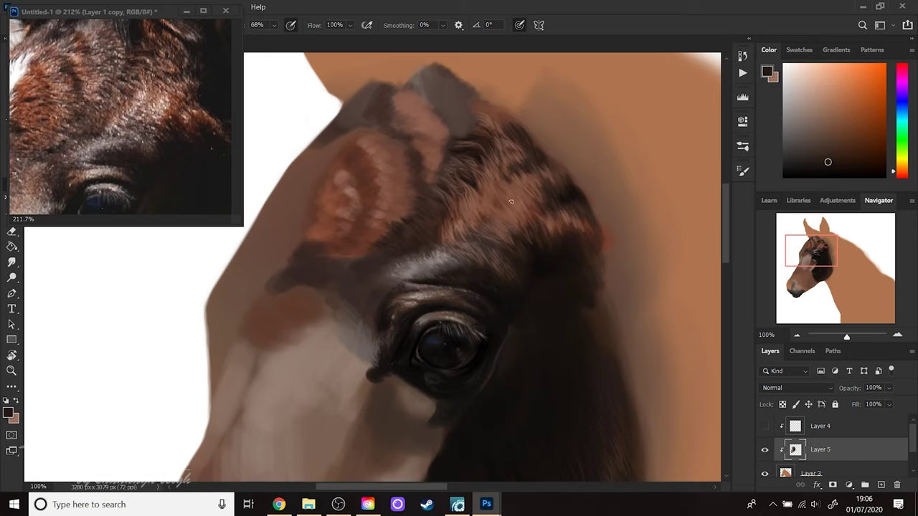
pyautogui.press('alt')
pyautogui.keyDown('alt'); pyautogui.click(525, 233); pyautogui.keyUp('alt')
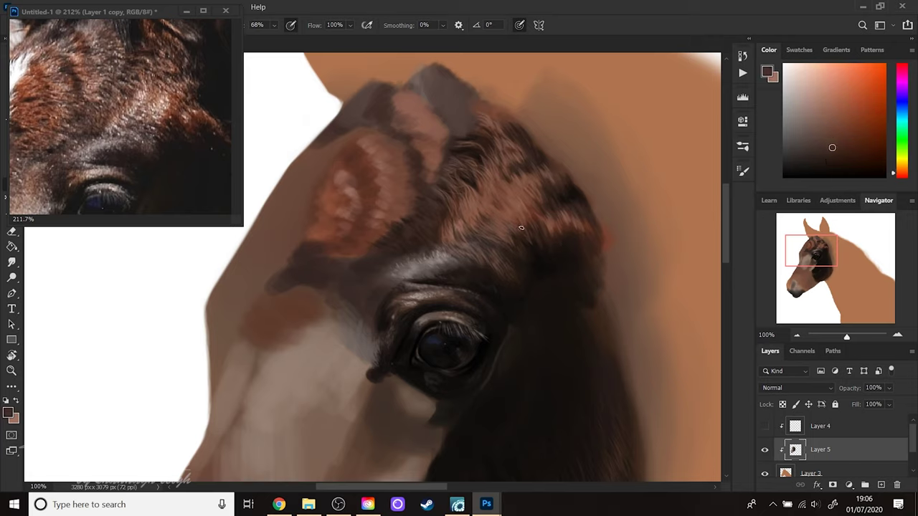
# - Add hair strokes in sampled reddish browns to the forehead patches and save the painting
pyautogui.keyDown('alt'); pyautogui.click(533, 214); pyautogui.keyUp('alt')
pyautogui.keyDown('alt'); pyautogui.click(327, 239); pyautogui.keyUp('alt')
pyautogui.hotkey('ctrl', 's')
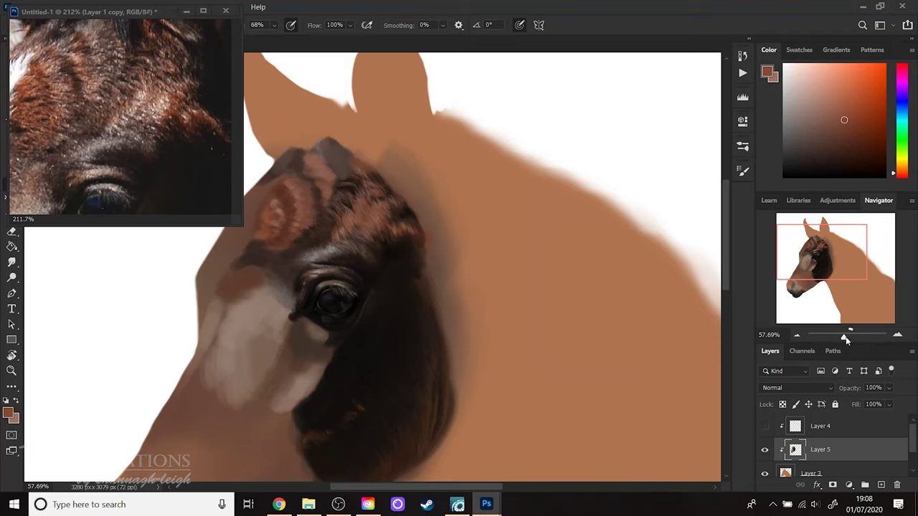
# - Glaze sampled dark reddish brown over the outer forehead patch with a 50 px brush
pyautogui.moveTo(847, 340); pyautogui.dragTo(847, 337)
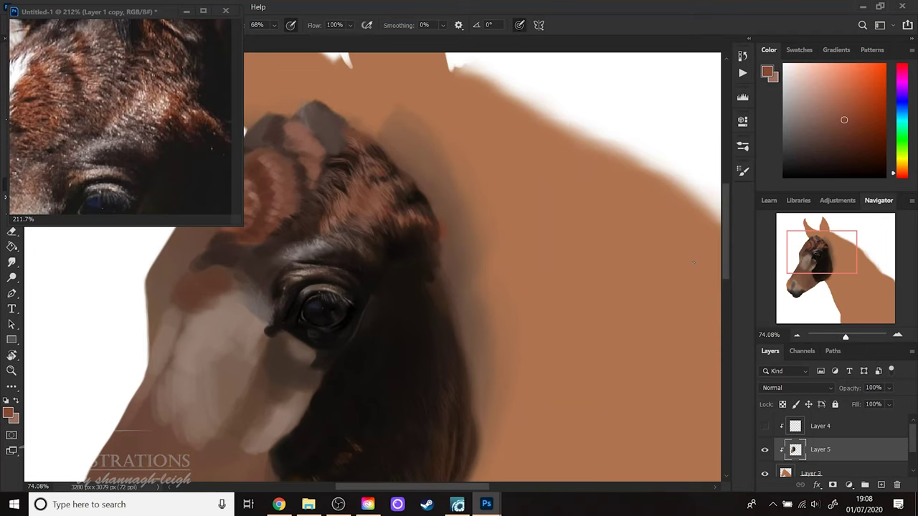
pyautogui.moveTo(852, 337); pyautogui.dragTo(849, 337)
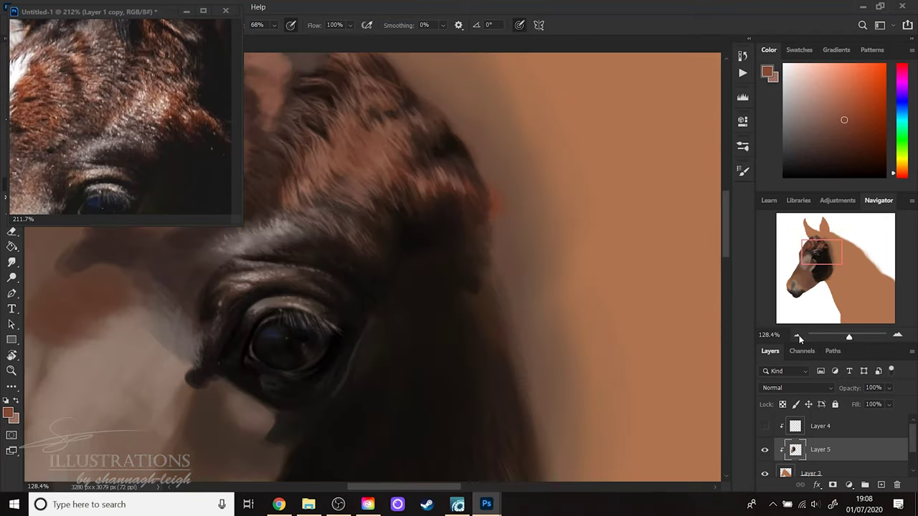
pyautogui.rightClick(450, 244)
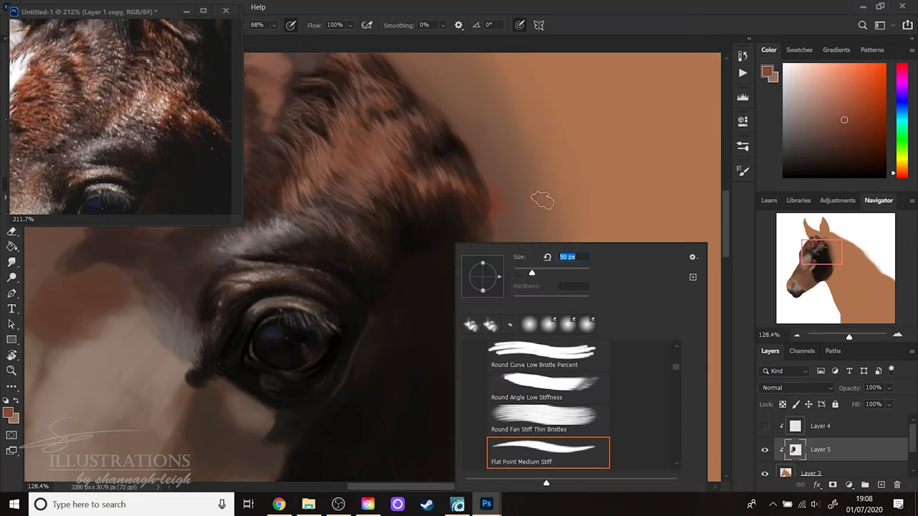
pyautogui.keyDown('alt'); pyautogui.click(394, 197); pyautogui.keyUp('alt')
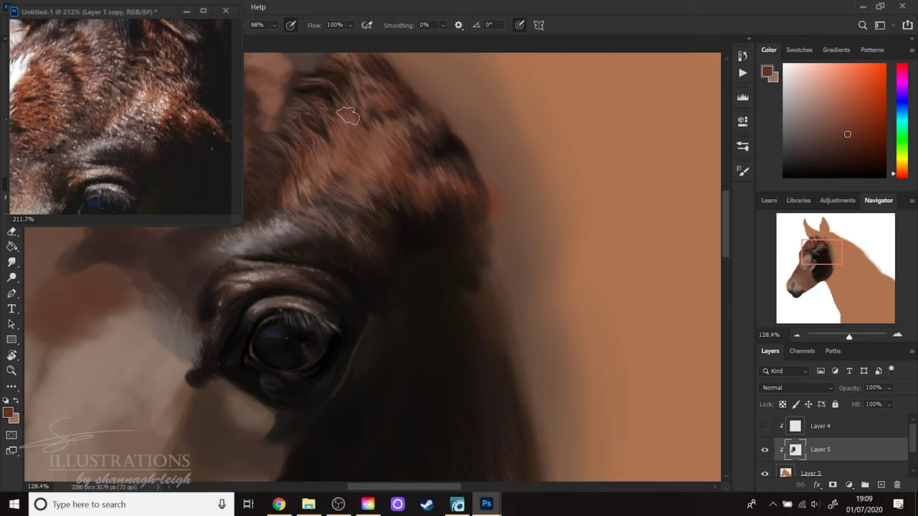
# - Set the brush size to 9 px and the foreground colour to light brown #9c7262
pyautogui.rightClick(431, 341)
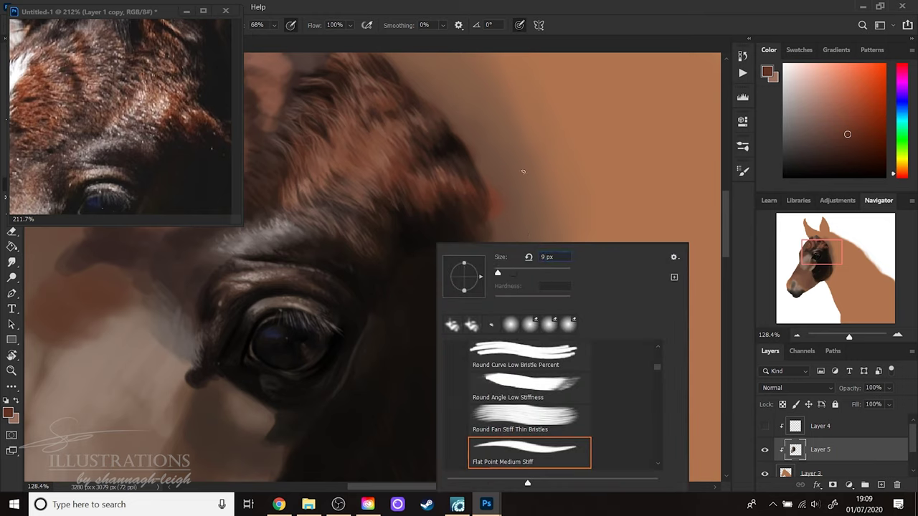
pyautogui.press('Return')
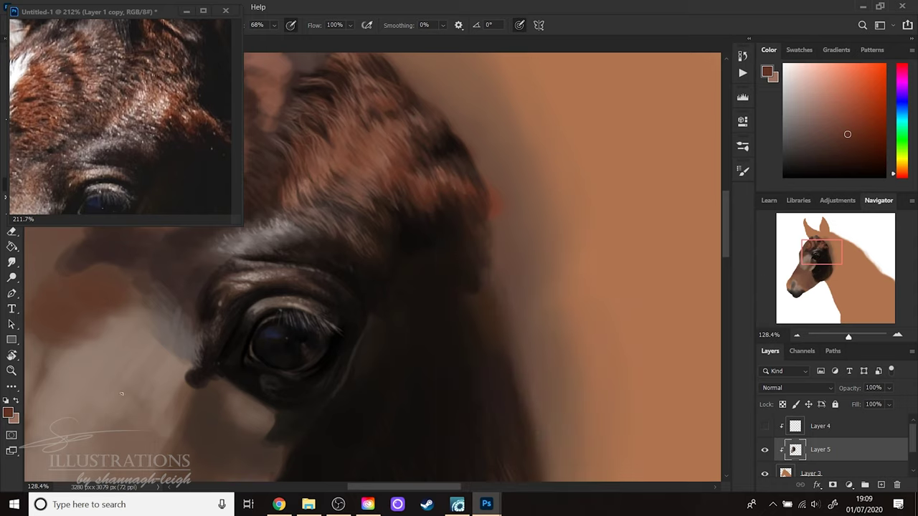
pyautogui.click(10, 413)
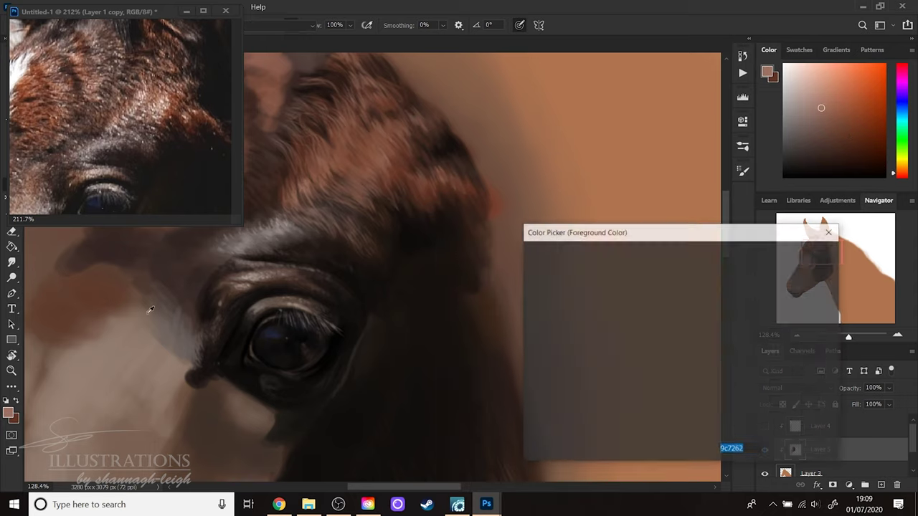
pyautogui.click(330, 160)
pyautogui.click(583, 314)
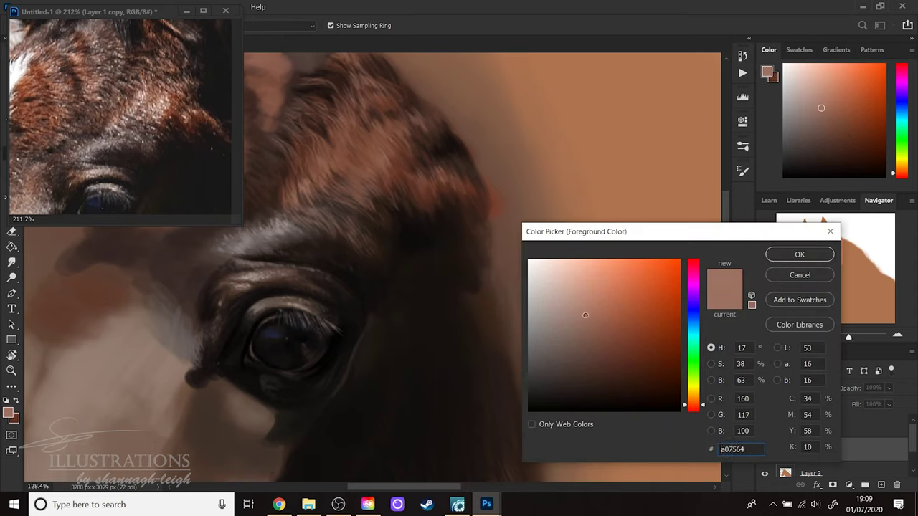
pyautogui.click(581, 313)
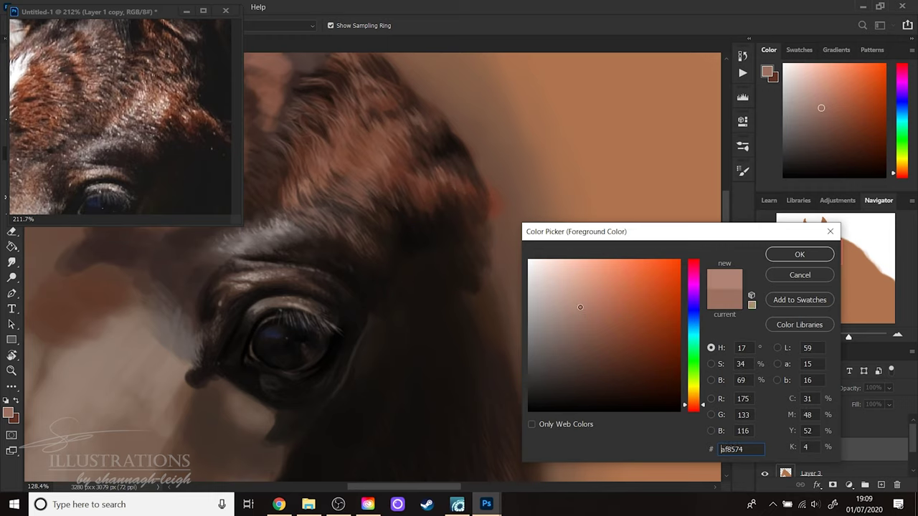
pyautogui.click(733, 299)
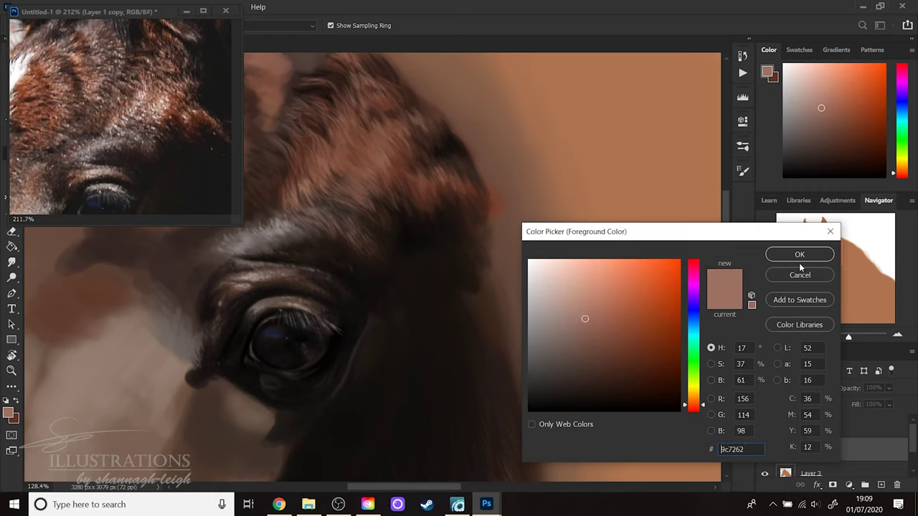
pyautogui.click(800, 255)
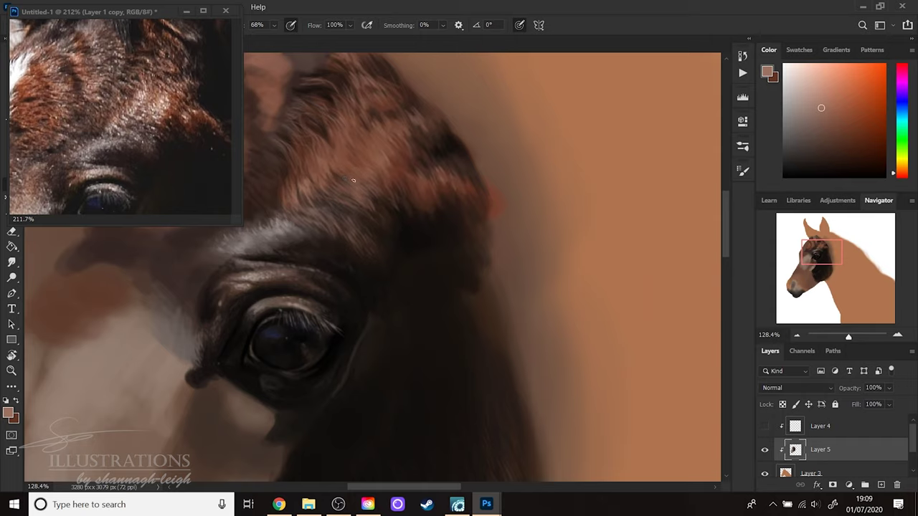
# - Paint soft light-brown highlights over the lower part of the outer forehead patch with a 26 px brush
pyautogui.rightClick(413, 207)
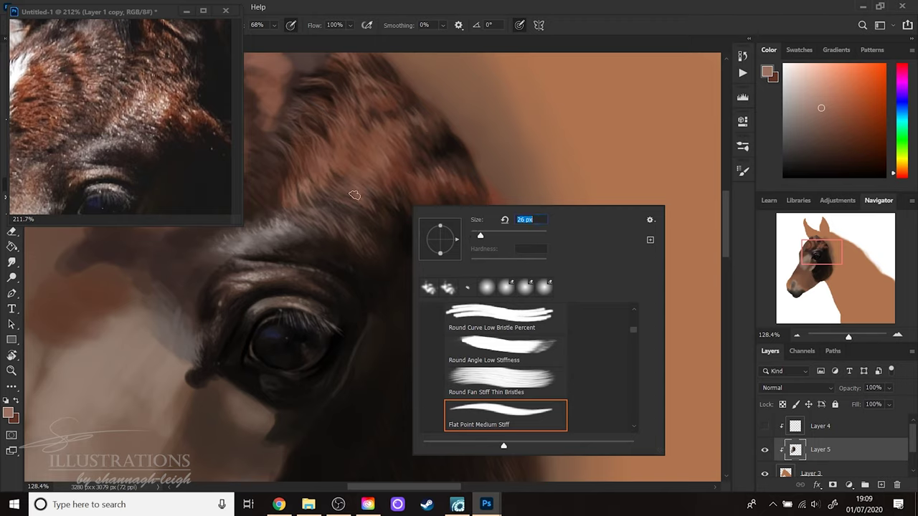
pyautogui.click(344, 192)
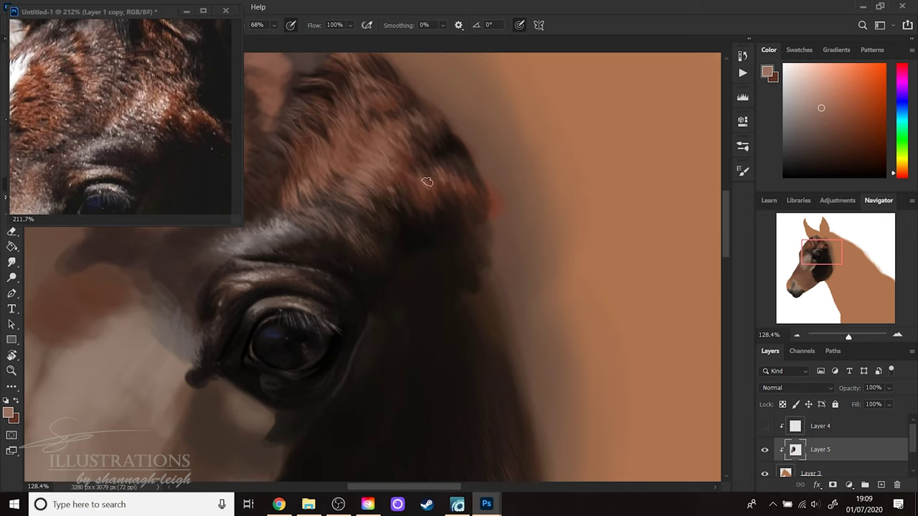
# - Set the brush size to 9 px and store the light grey #a49793 sampled from the brow highlight as the background colour
pyautogui.scroll(2, 467, 342)
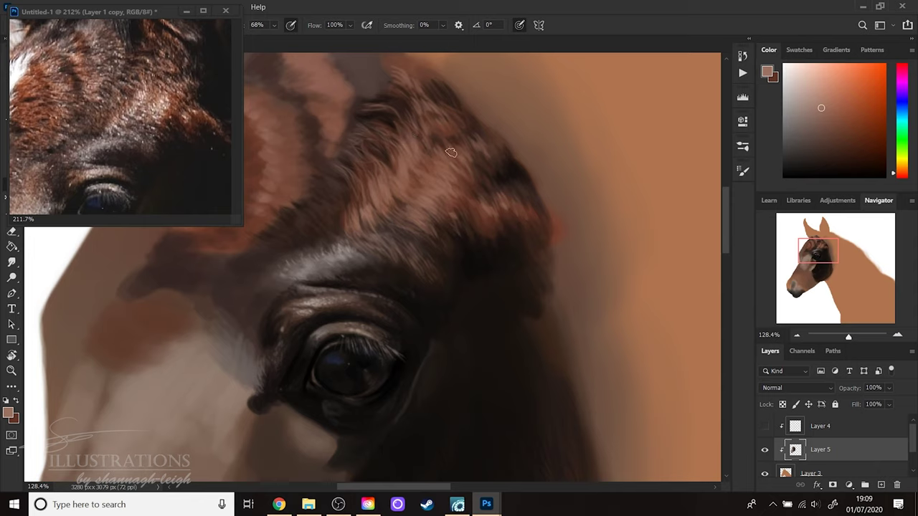
pyautogui.rightClick(661, 287)
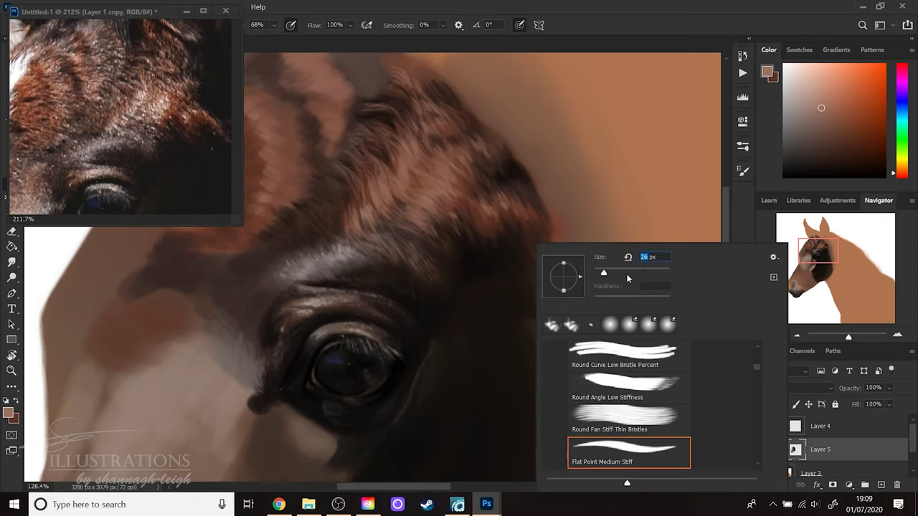
pyautogui.click(806, 264)
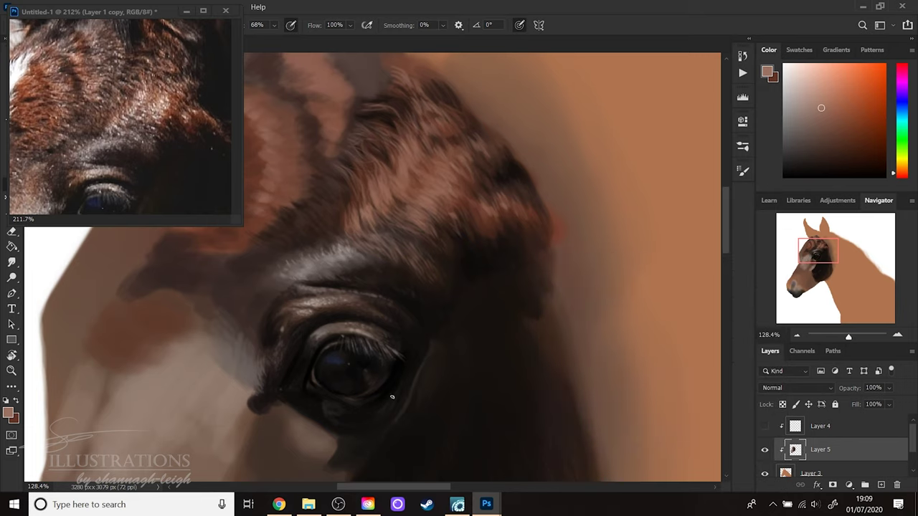
pyautogui.click(14, 414)
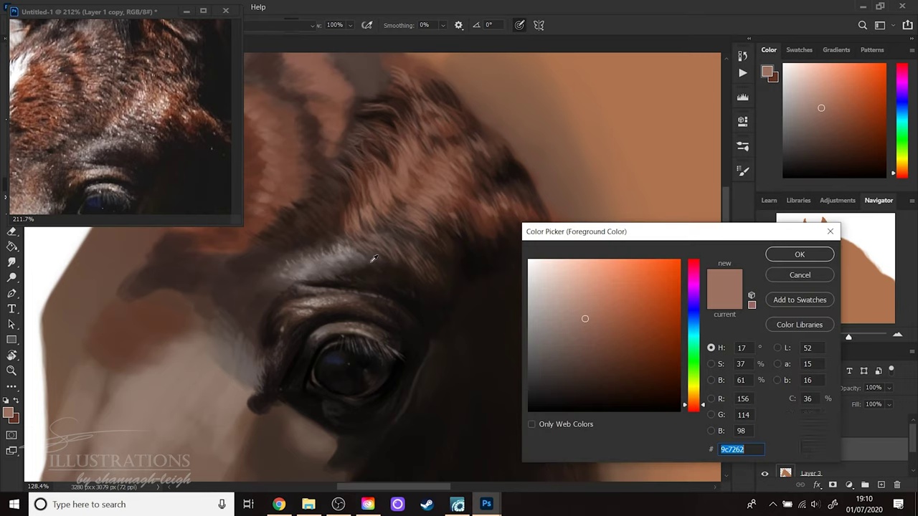
pyautogui.click(347, 251)
pyautogui.click(345, 248)
pyautogui.click(344, 256)
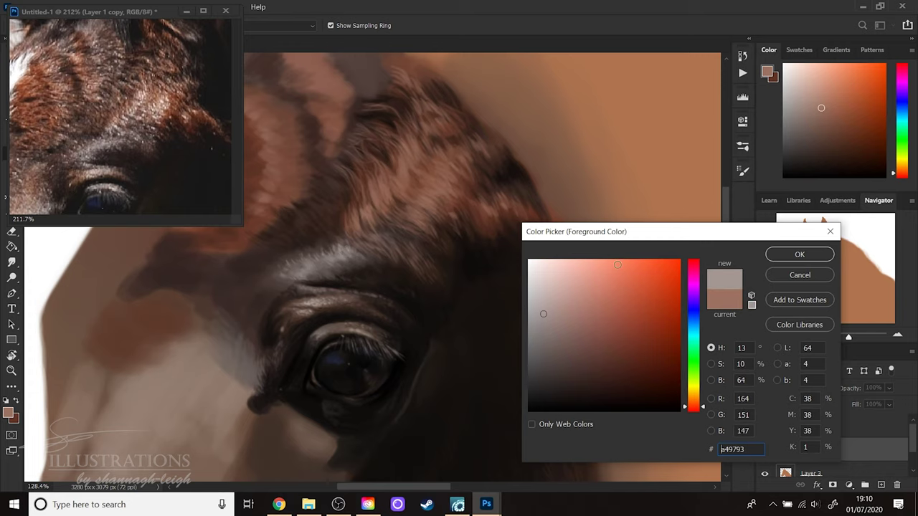
pyautogui.click(799, 254)
pyautogui.press('x')
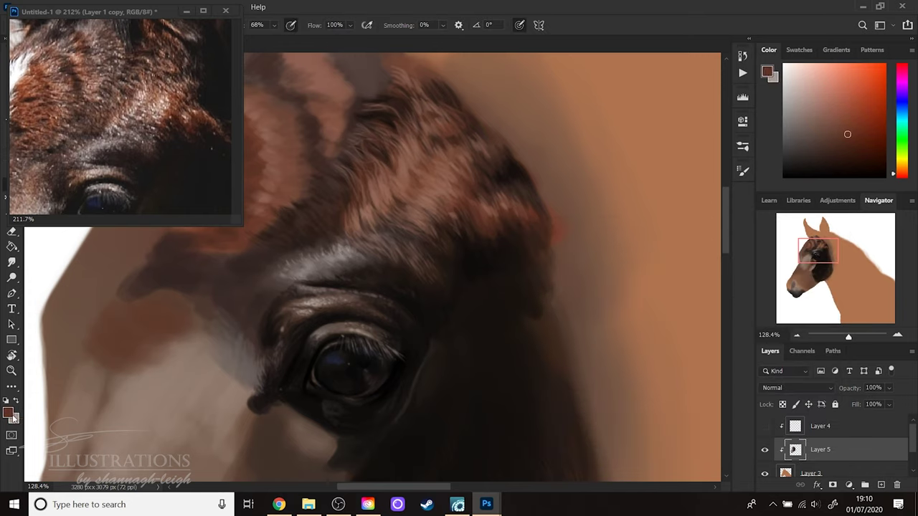
# - Paint fine light pinkish-brown #b5978c hair highlights over the forehead patch above the eye with the 9 px brush
pyautogui.click(9, 412)
pyautogui.click(430, 200)
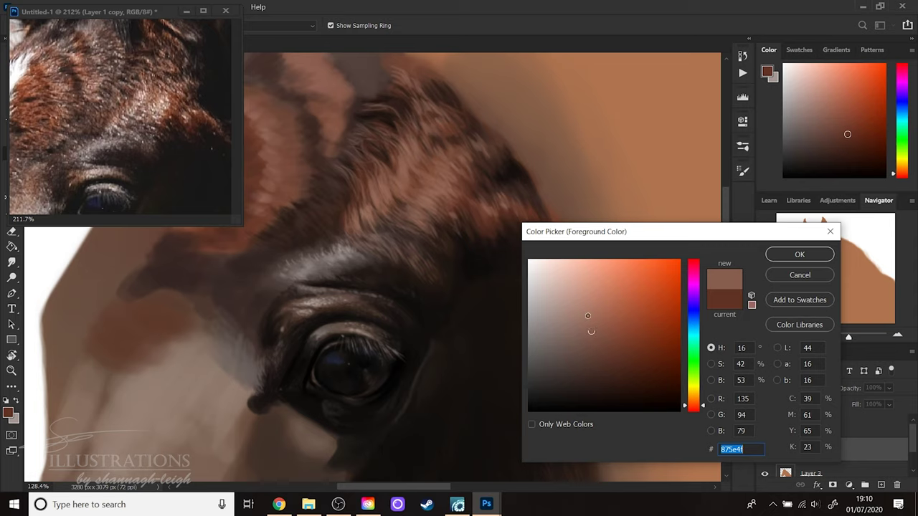
pyautogui.moveTo(586, 316)
pyautogui.mouseDown()
pyautogui.moveTo(583, 305)
pyautogui.moveTo(588, 313)
pyautogui.moveTo(554, 310)
pyautogui.moveTo(563, 303)
pyautogui.mouseUp()
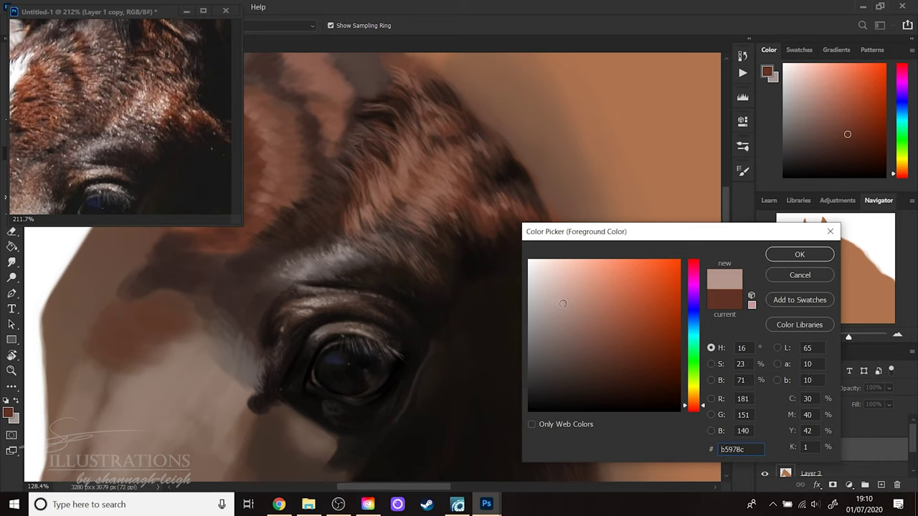
pyautogui.click(800, 254)
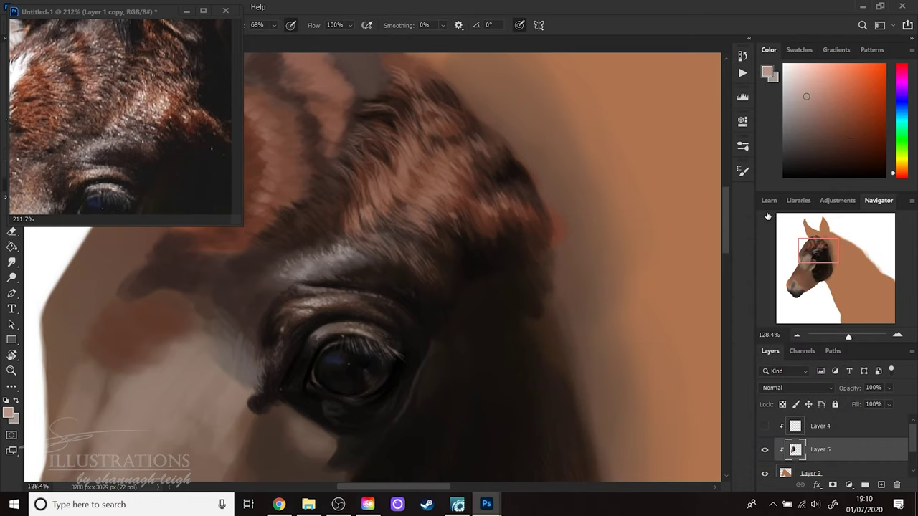
pyautogui.rightClick(443, 140)
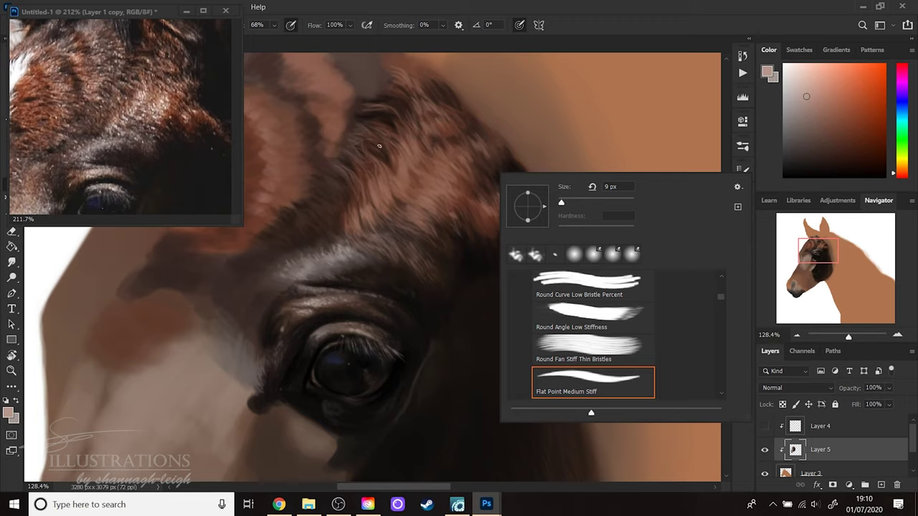
pyautogui.click(379, 146)
pyautogui.moveTo(369, 156); pyautogui.dragTo(392, 177)
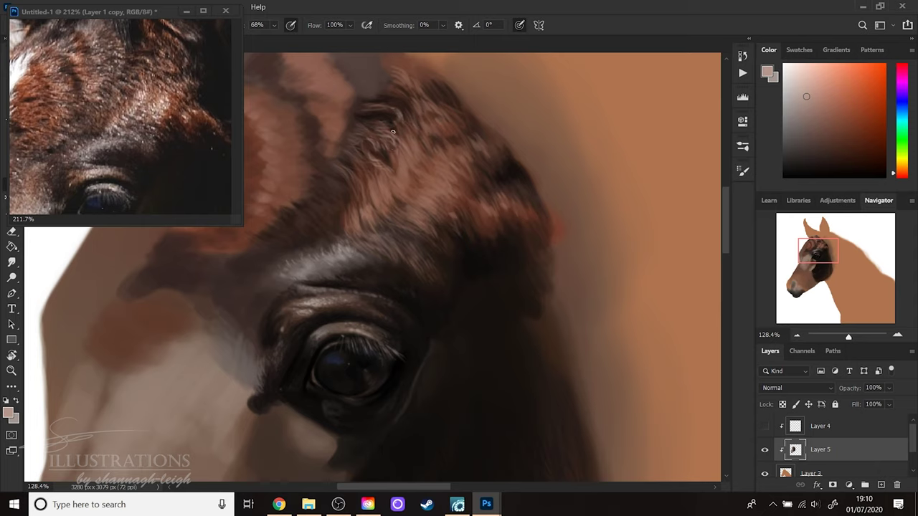
pyautogui.moveTo(409, 108); pyautogui.dragTo(406, 99)
pyautogui.moveTo(414, 154); pyautogui.dragTo(427, 132)
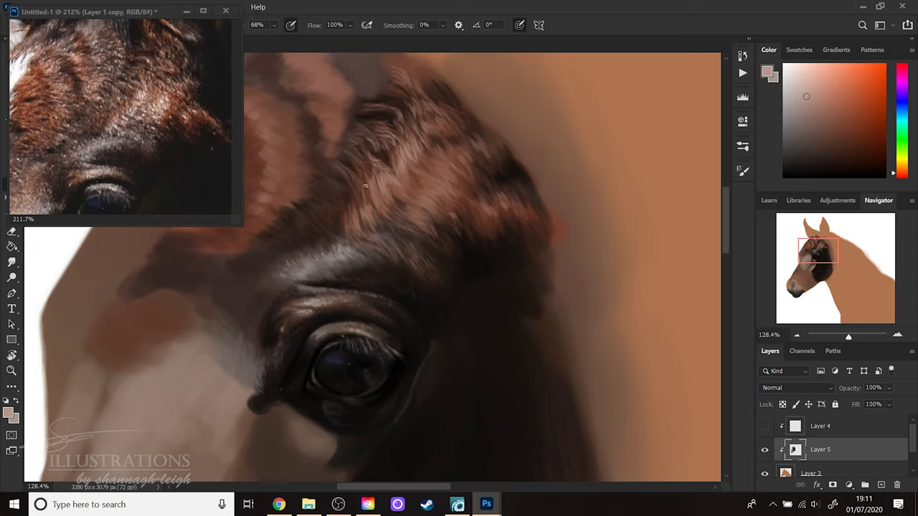
pyautogui.moveTo(367, 214); pyautogui.dragTo(360, 200)
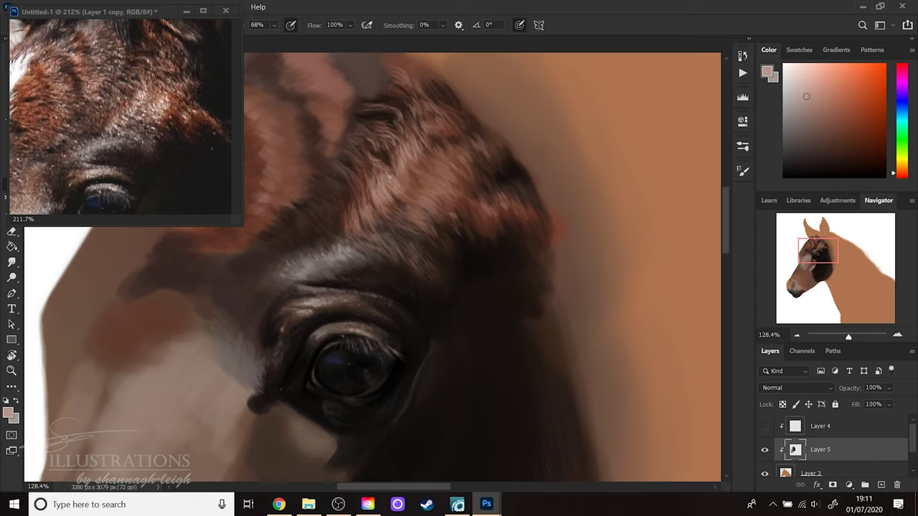
pyautogui.moveTo(406, 187)
pyautogui.mouseDown()
pyautogui.moveTo(423, 204)
pyautogui.moveTo(406, 165)
pyautogui.moveTo(431, 177)
pyautogui.moveTo(417, 156)
pyautogui.moveTo(439, 182)
pyautogui.moveTo(422, 155)
pyautogui.moveTo(436, 165)
pyautogui.moveTo(428, 144)
pyautogui.moveTo(445, 162)
pyautogui.moveTo(454, 155)
pyautogui.moveTo(463, 172)
pyautogui.moveTo(450, 154)
pyautogui.moveTo(459, 167)
pyautogui.moveTo(450, 150)
pyautogui.moveTo(458, 152)
pyautogui.moveTo(469, 177)
pyautogui.moveTo(464, 155)
pyautogui.moveTo(476, 167)
pyautogui.moveTo(457, 142)
pyautogui.moveTo(479, 153)
pyautogui.moveTo(471, 146)
pyautogui.moveTo(484, 169)
pyautogui.moveTo(475, 142)
pyautogui.mouseUp()
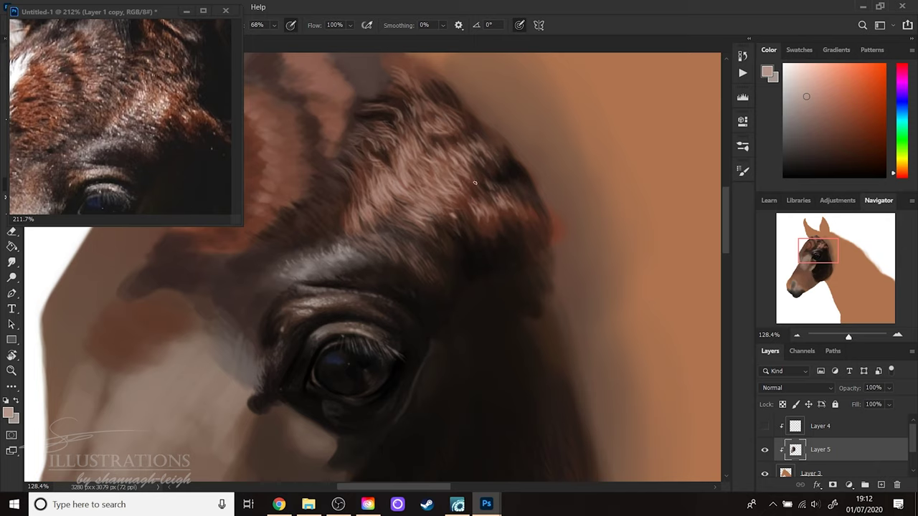
# - Paint paler grey #b8aba7 hair strokes along the lower part of the forehead patch, just above the brow
pyautogui.click(10, 413)
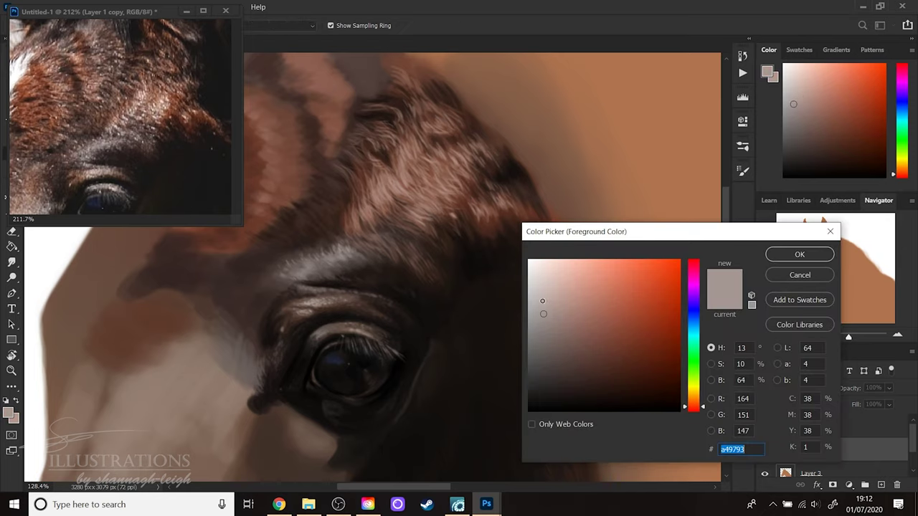
pyautogui.click(542, 301)
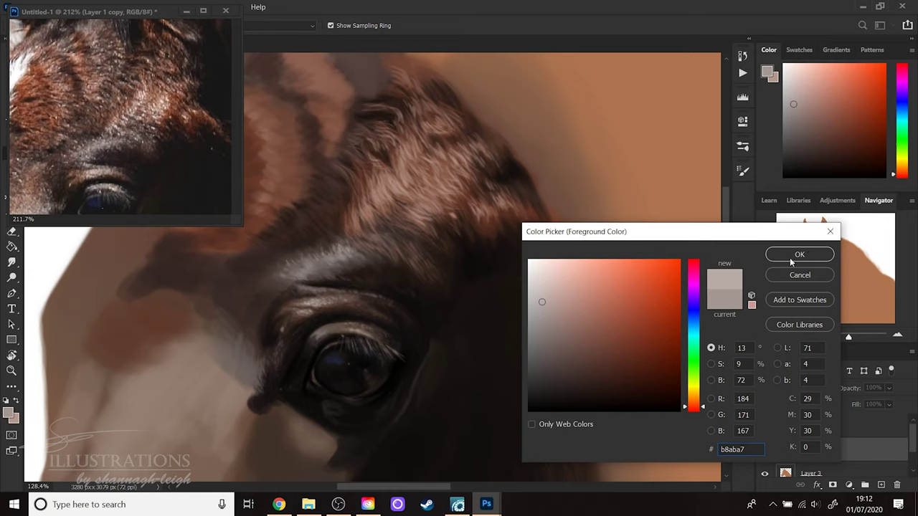
pyautogui.click(792, 257)
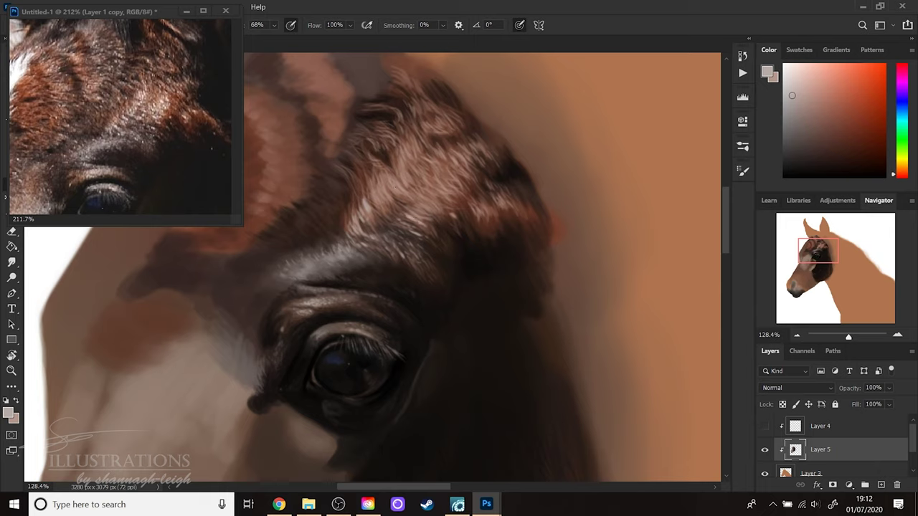
pyautogui.moveTo(415, 212); pyautogui.dragTo(409, 207)
# - Add dark brown #4e3932 hair strokes between the highlights on the lower forehead patch
pyautogui.click(8, 414)
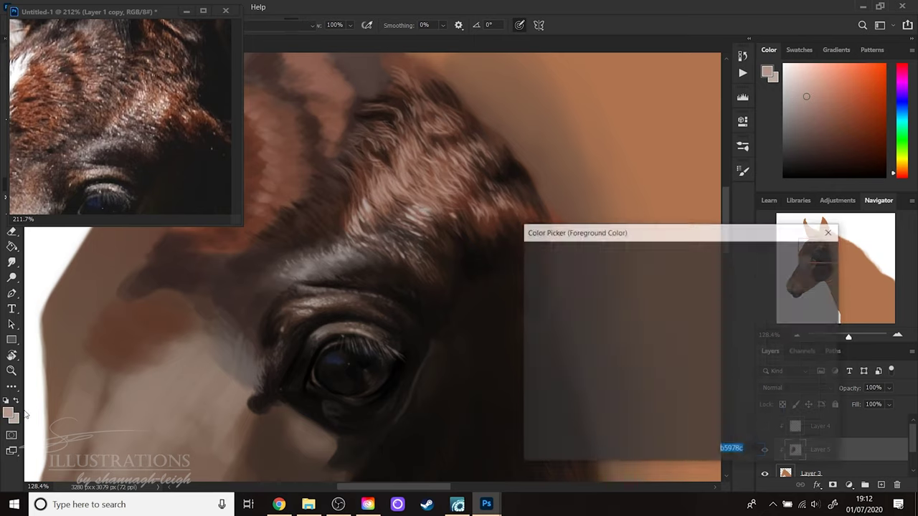
pyautogui.click(163, 125)
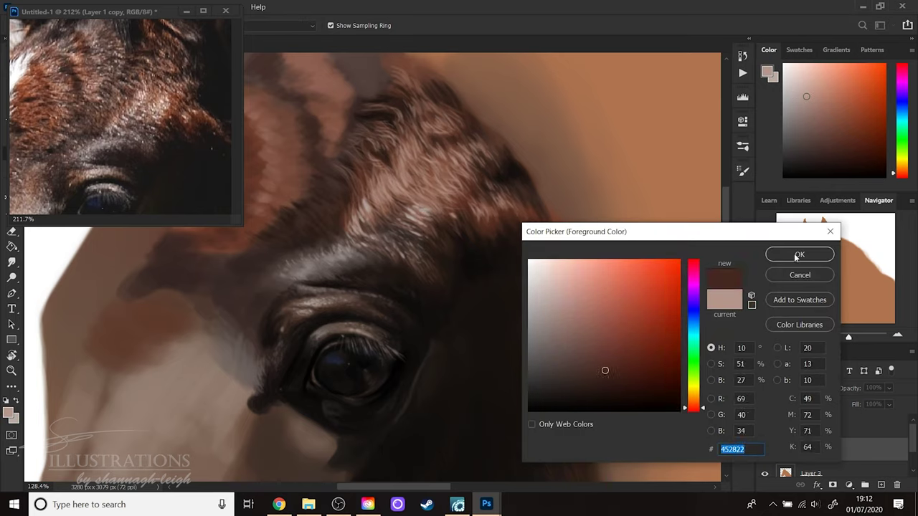
pyautogui.click(165, 115)
pyautogui.click(581, 366)
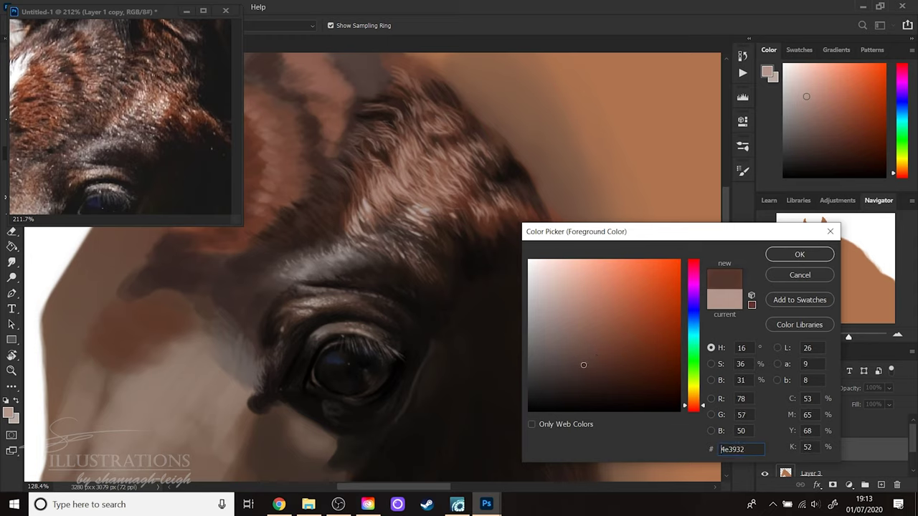
pyautogui.click(796, 256)
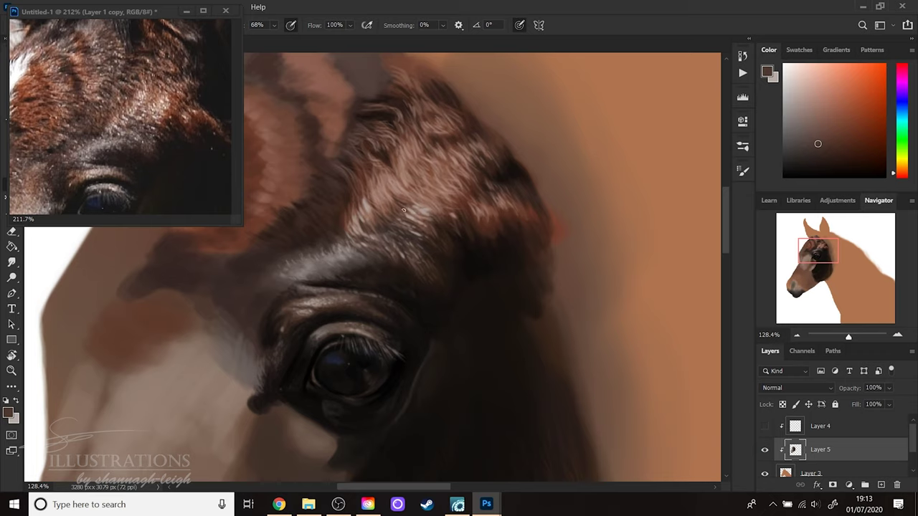
pyautogui.moveTo(430, 215)
pyautogui.mouseDown()
pyautogui.moveTo(427, 224)
pyautogui.moveTo(431, 199)
pyautogui.mouseUp()
# - Add more #b8aba7 hair highlights to the forehead patch and the brightest strokes in #ddd0cd with a 5 px brush at 99% opacity
pyautogui.press('x')
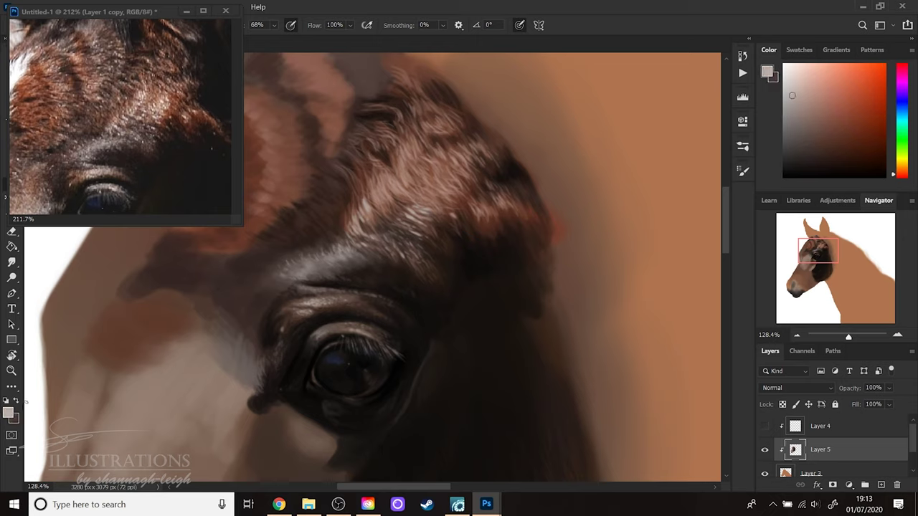
pyautogui.moveTo(427, 207)
pyautogui.mouseDown()
pyautogui.moveTo(436, 209)
pyautogui.moveTo(426, 192)
pyautogui.mouseUp()
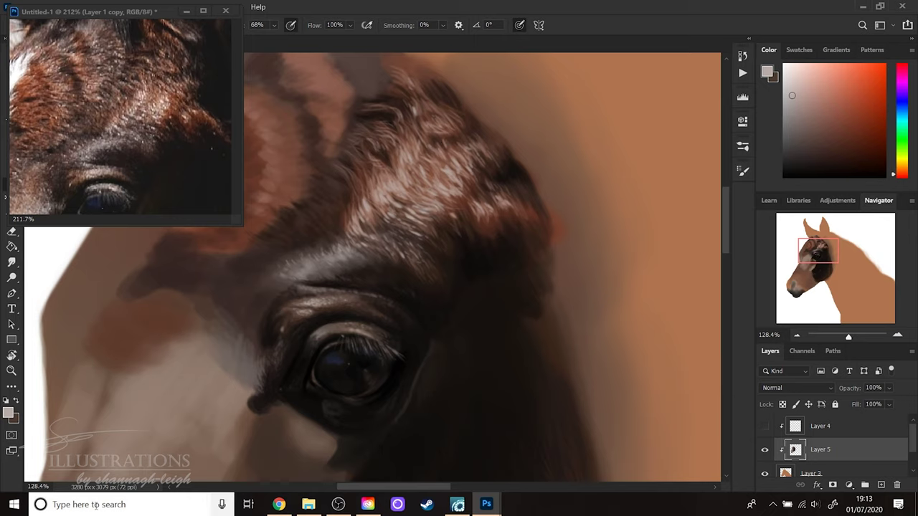
pyautogui.click(10, 414)
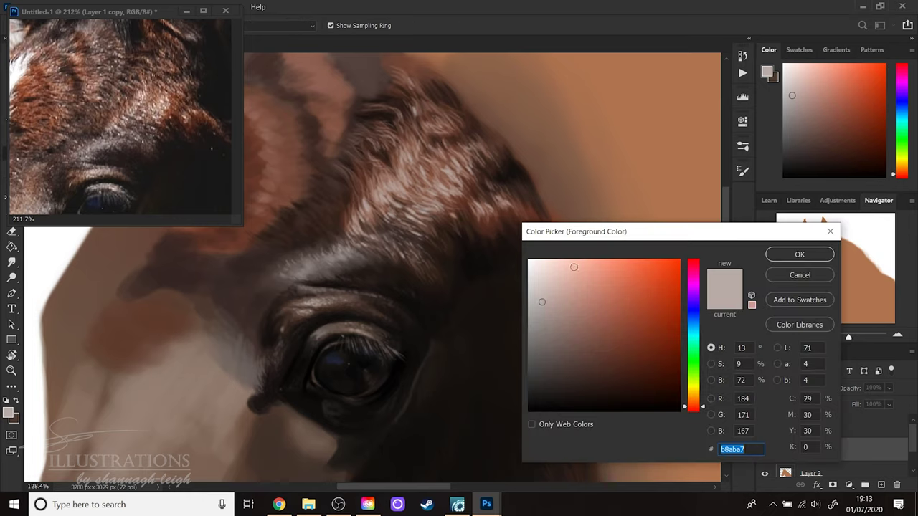
pyautogui.click(540, 279)
pyautogui.click(799, 254)
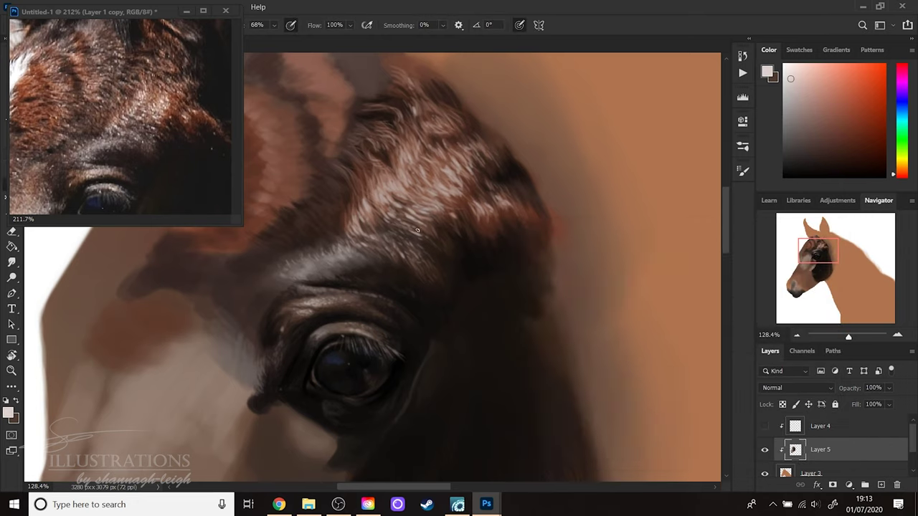
pyautogui.rightClick(673, 231)
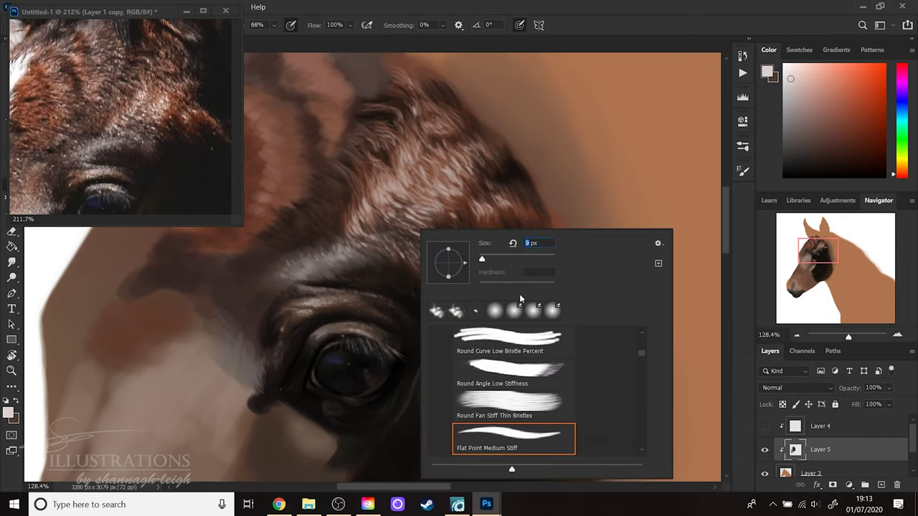
pyautogui.write('5')
pyautogui.press('Return')
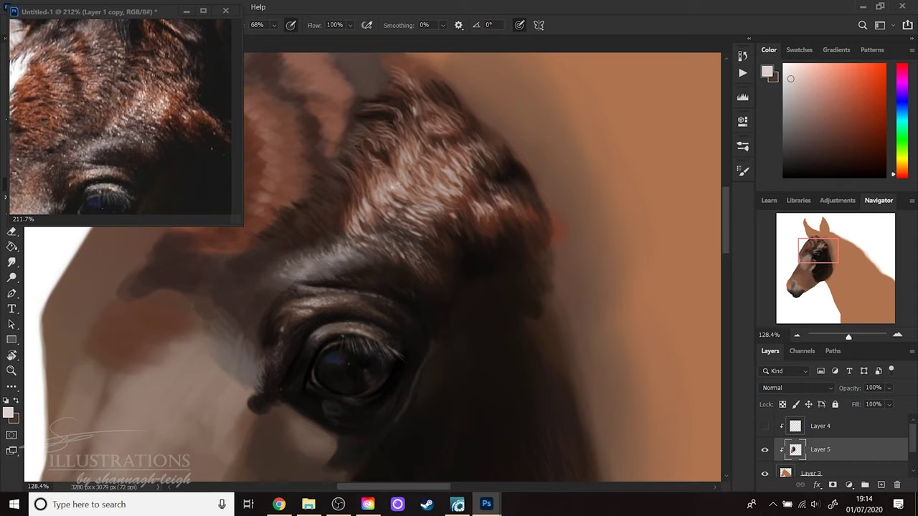
pyautogui.moveTo(276, 26); pyautogui.dragTo(307, 40)
# - Glaze a sampled dark reddish brown over the upper outer forehead patch with a 15 px brush at 61% opacity
pyautogui.click(8, 413)
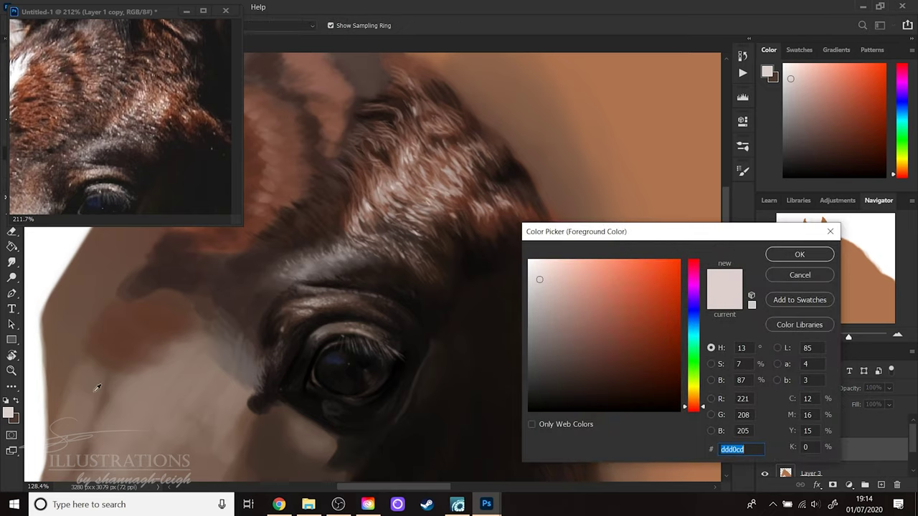
pyautogui.click(485, 123)
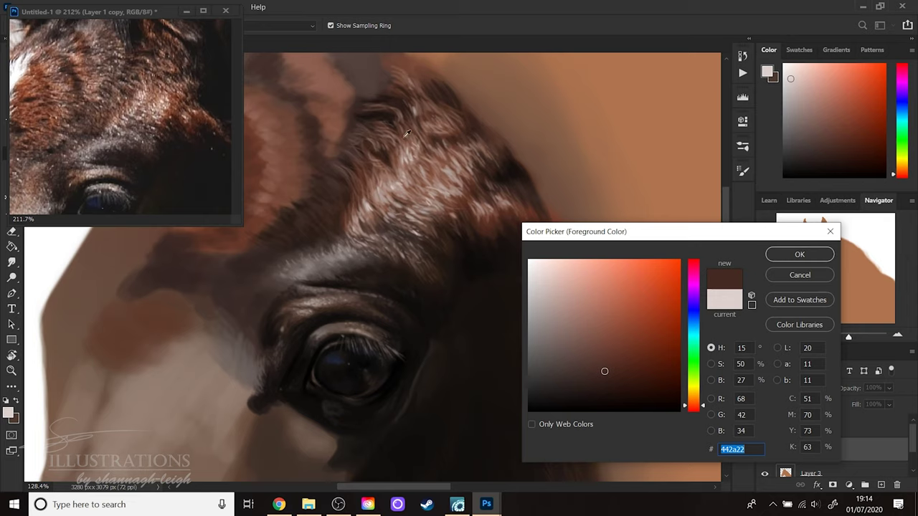
pyautogui.click(314, 156)
pyautogui.click(800, 254)
pyautogui.rightClick(495, 193)
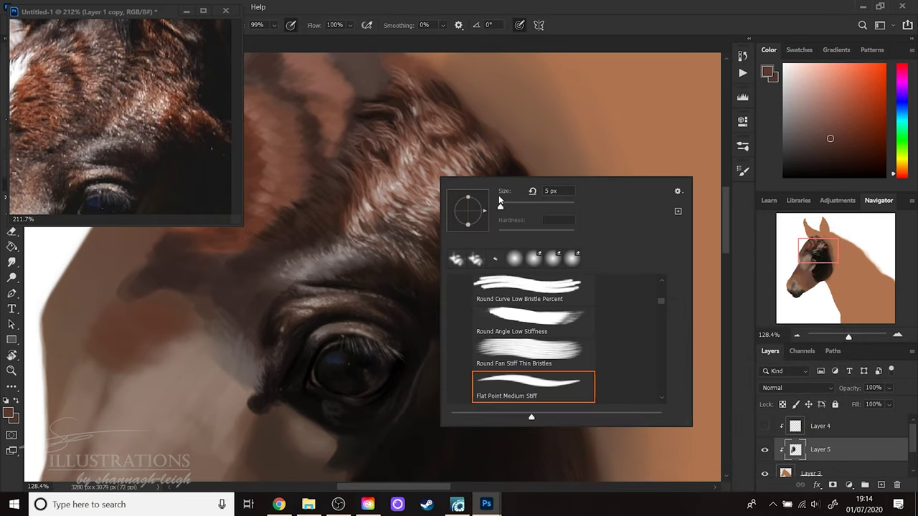
pyautogui.click(274, 25)
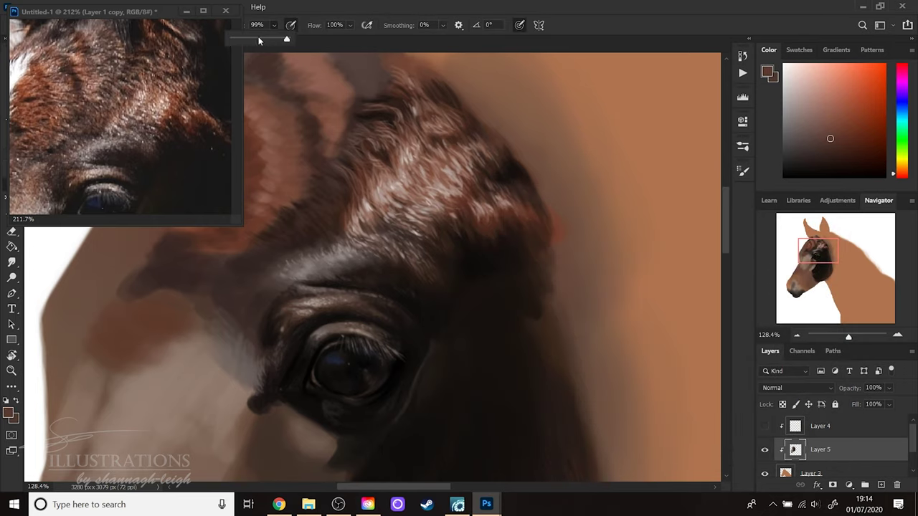
pyautogui.moveTo(266, 41); pyautogui.dragTo(270, 40)
pyautogui.click(429, 112)
pyautogui.moveTo(424, 112)
pyautogui.mouseDown()
pyautogui.moveTo(440, 126)
pyautogui.moveTo(430, 115)
pyautogui.moveTo(445, 112)
pyautogui.mouseUp()
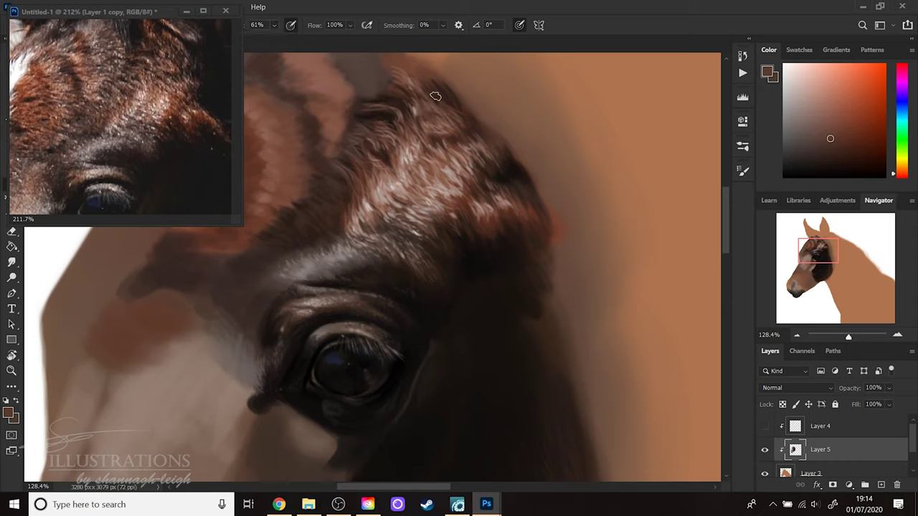
pyautogui.moveTo(450, 137)
pyautogui.mouseDown()
pyautogui.moveTo(420, 150)
pyautogui.moveTo(441, 152)
pyautogui.moveTo(444, 143)
pyautogui.moveTo(462, 164)
pyautogui.mouseUp()
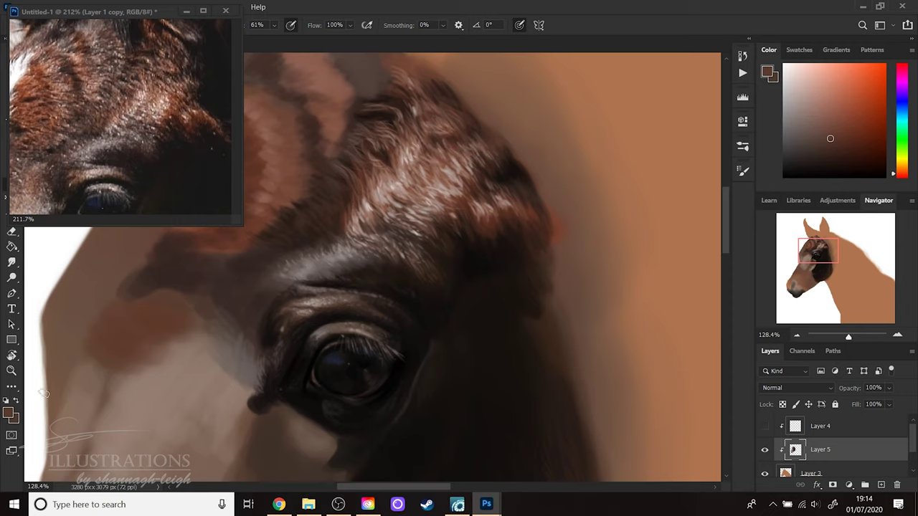
# - Pick near-black #15100e from the outer edge of the forehead and reduce the brush size for the darkest hair strokes
pyautogui.click(13, 416)
pyautogui.click(513, 168)
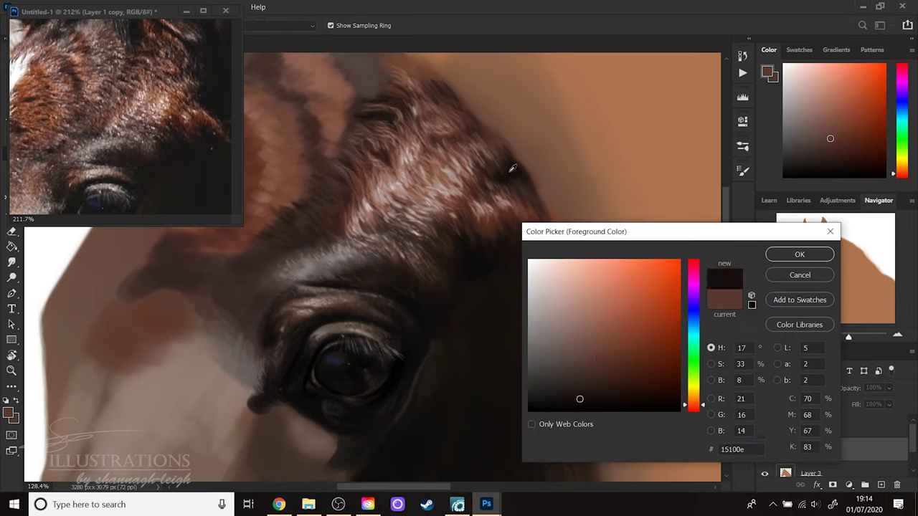
pyautogui.click(800, 254)
pyautogui.rightClick(508, 159)
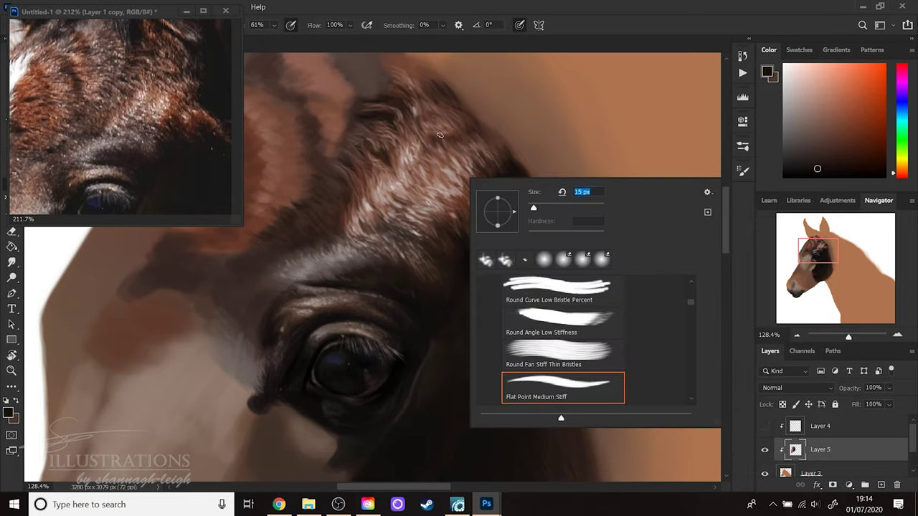
pyautogui.moveTo(536, 207); pyautogui.dragTo(532, 207)
pyautogui.click(462, 199)
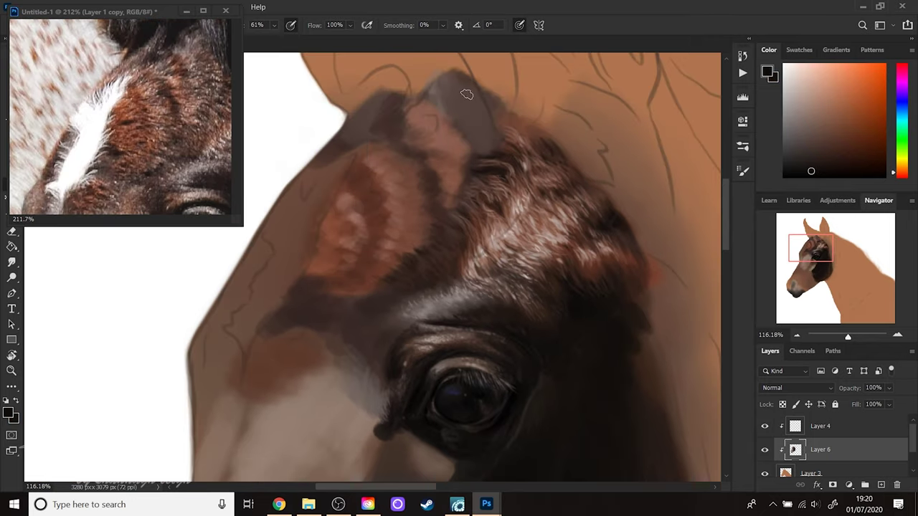
# - Paint a sampled pinkish brown over the dark area along the far edge of the upper forehead
pyautogui.press('alt')
pyautogui.keyDown('alt'); pyautogui.click(453, 134); pyautogui.keyUp('alt')
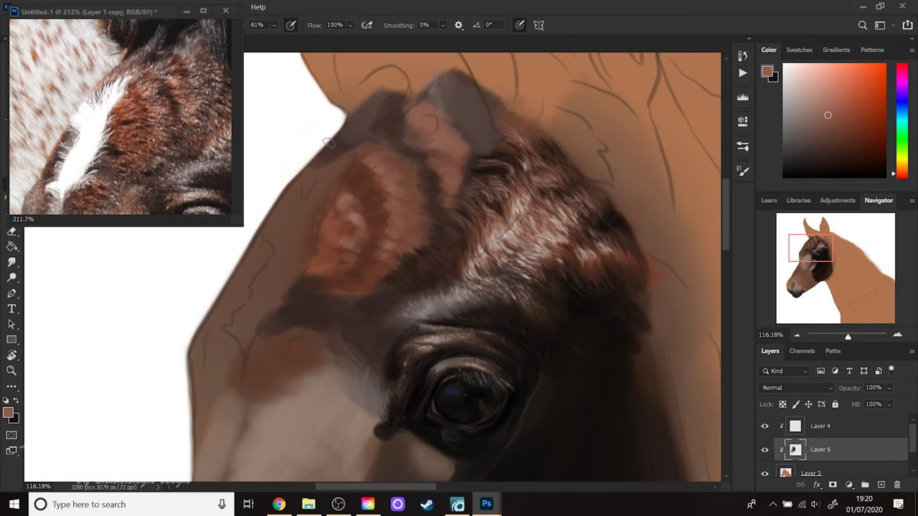
pyautogui.moveTo(309, 194)
pyautogui.mouseDown()
pyautogui.moveTo(314, 159)
pyautogui.moveTo(322, 159)
pyautogui.moveTo(315, 183)
pyautogui.moveTo(333, 144)
pyautogui.moveTo(328, 164)
pyautogui.moveTo(343, 147)
pyautogui.moveTo(330, 165)
pyautogui.moveTo(365, 129)
pyautogui.moveTo(352, 126)
pyautogui.moveTo(348, 145)
pyautogui.moveTo(362, 118)
pyautogui.mouseUp()
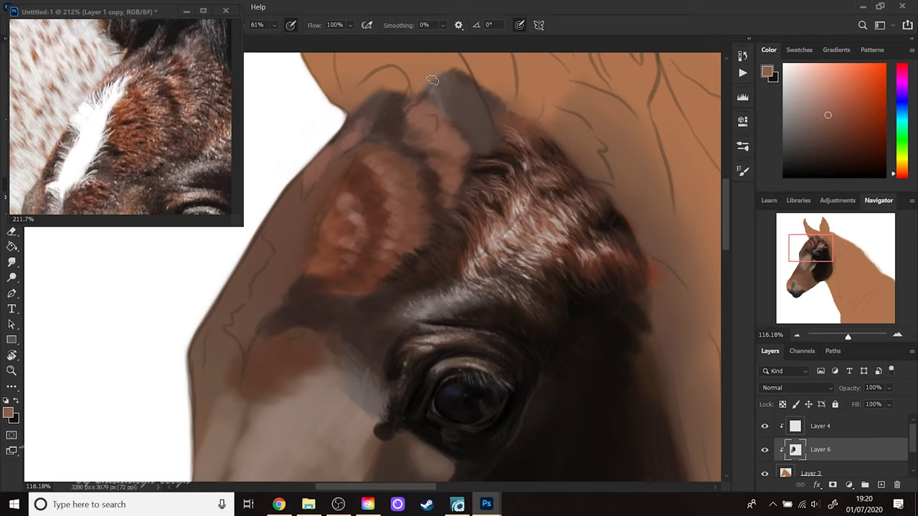
# - Darken the peak at the top of the far forehead edge with sampled dark browns
pyautogui.keyDown('alt'); pyautogui.click(414, 165); pyautogui.keyUp('alt')
pyautogui.moveTo(359, 132); pyautogui.dragTo(359, 140)
pyautogui.keyDown('alt'); pyautogui.click(393, 102); pyautogui.keyUp('alt')
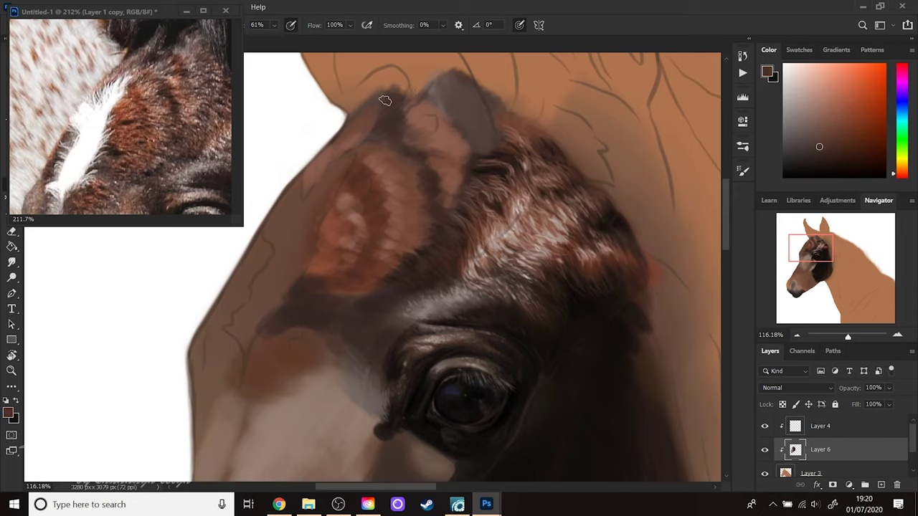
pyautogui.moveTo(385, 98)
pyautogui.mouseDown()
pyautogui.moveTo(380, 90)
pyautogui.moveTo(354, 116)
pyautogui.mouseUp()
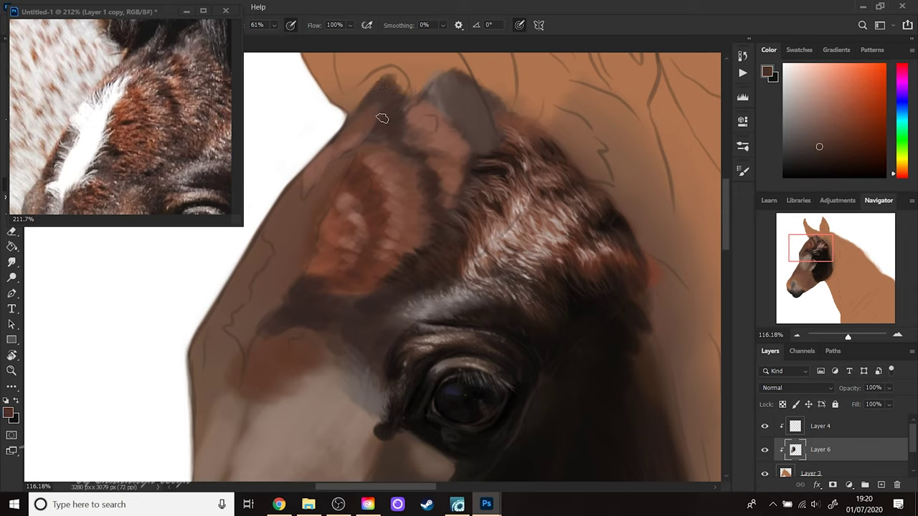
pyautogui.press('alt')
pyautogui.keyDown('alt'); pyautogui.click(370, 153); pyautogui.keyUp('alt')
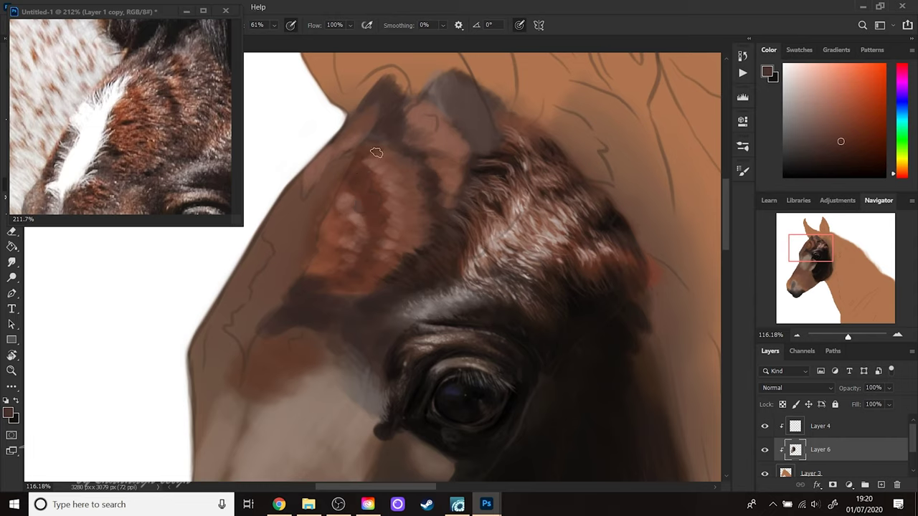
# - Shift the reference photo across the forehead and blend sampled reddish and dark browns between the two reddish forehead patches
pyautogui.keyDown('alt'); pyautogui.click(449, 144); pyautogui.keyUp('alt')
pyautogui.click(213, 165)
pyautogui.moveTo(205, 154); pyautogui.dragTo(136, 149)
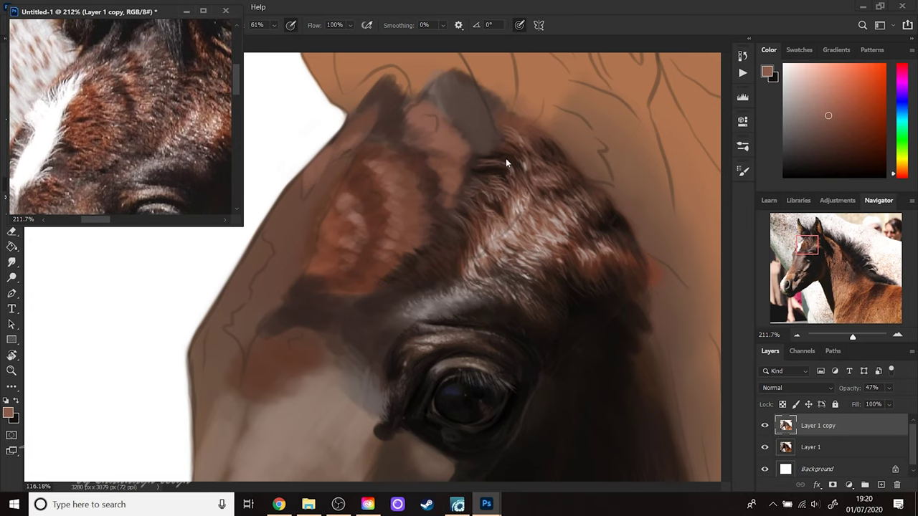
pyautogui.click(399, 125)
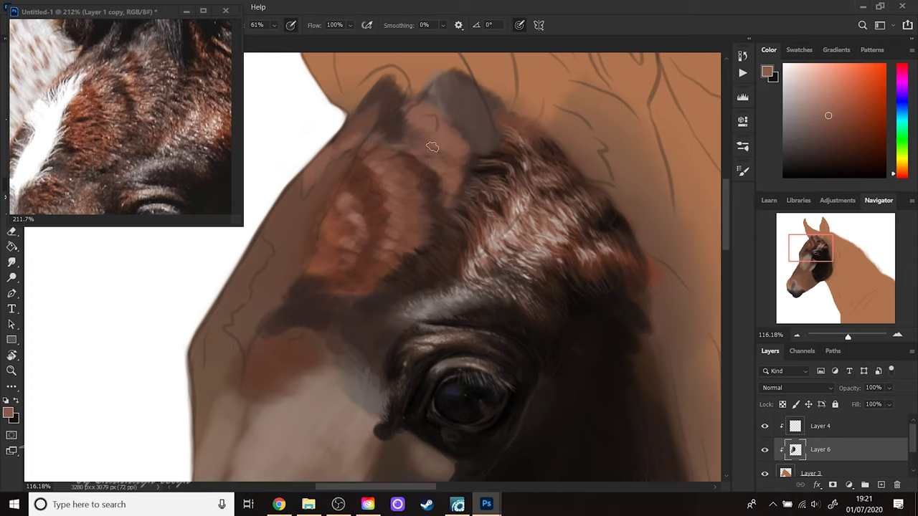
pyautogui.keyDown('alt'); pyautogui.click(424, 212); pyautogui.keyUp('alt')
pyautogui.moveTo(418, 166)
pyautogui.mouseDown()
pyautogui.moveTo(369, 153)
pyautogui.moveTo(386, 132)
pyautogui.moveTo(371, 150)
pyautogui.moveTo(409, 157)
pyautogui.moveTo(420, 179)
pyautogui.mouseUp()
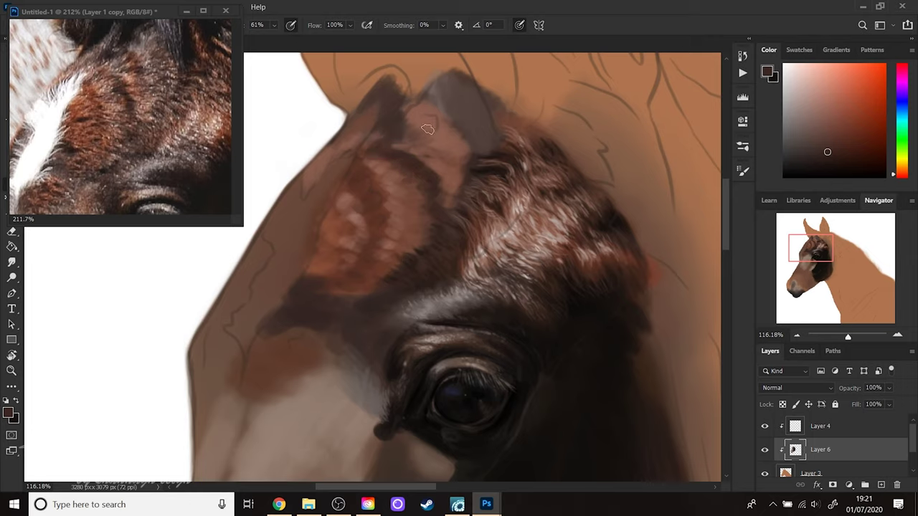
# - With a 64 px brush, glaze reddish brown over the upper pinkish patch and extend the grey-brown area down beside it
pyautogui.keyDown('alt'); pyautogui.click(391, 119); pyautogui.keyUp('alt')
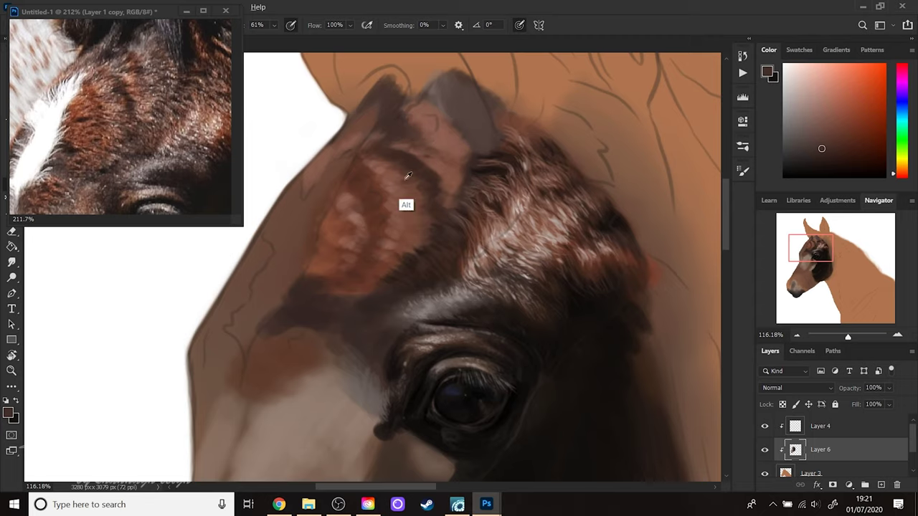
pyautogui.keyDown('alt'); pyautogui.click(363, 203); pyautogui.keyUp('alt')
pyautogui.rightClick(403, 177)
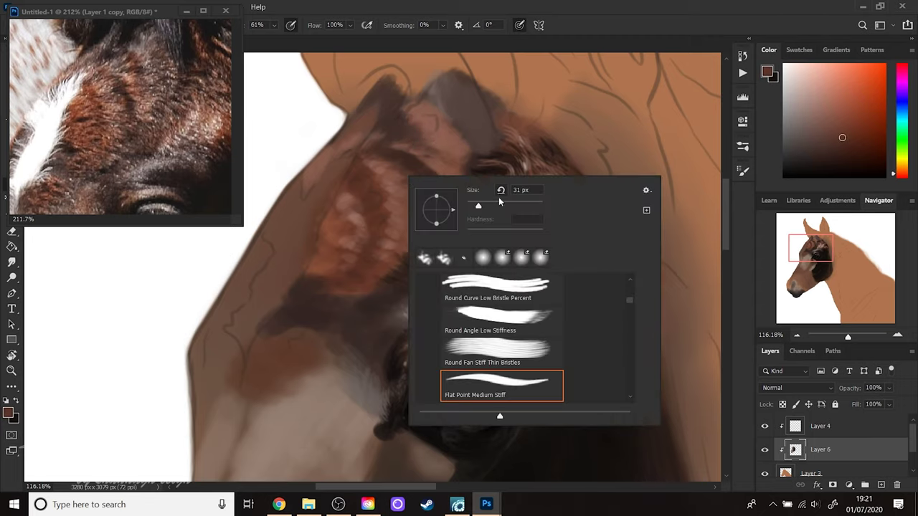
pyautogui.press('Return')
pyautogui.moveTo(407, 120)
pyautogui.mouseDown()
pyautogui.moveTo(439, 109)
pyautogui.moveTo(406, 127)
pyautogui.moveTo(444, 122)
pyautogui.moveTo(431, 142)
pyautogui.mouseUp()
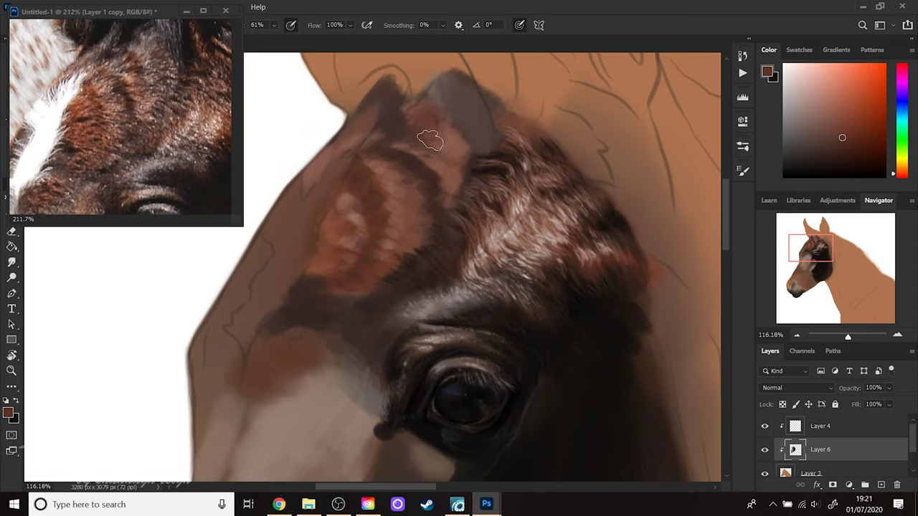
pyautogui.keyDown('alt'); pyautogui.click(478, 161); pyautogui.keyUp('alt')
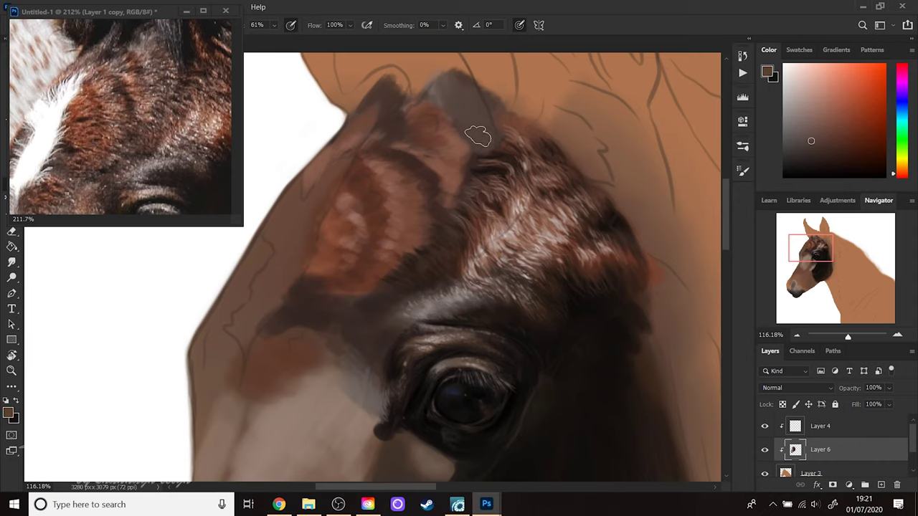
pyautogui.moveTo(472, 174)
pyautogui.mouseDown()
pyautogui.moveTo(446, 186)
pyautogui.moveTo(463, 206)
pyautogui.moveTo(469, 187)
pyautogui.moveTo(455, 177)
pyautogui.moveTo(455, 136)
pyautogui.mouseUp()
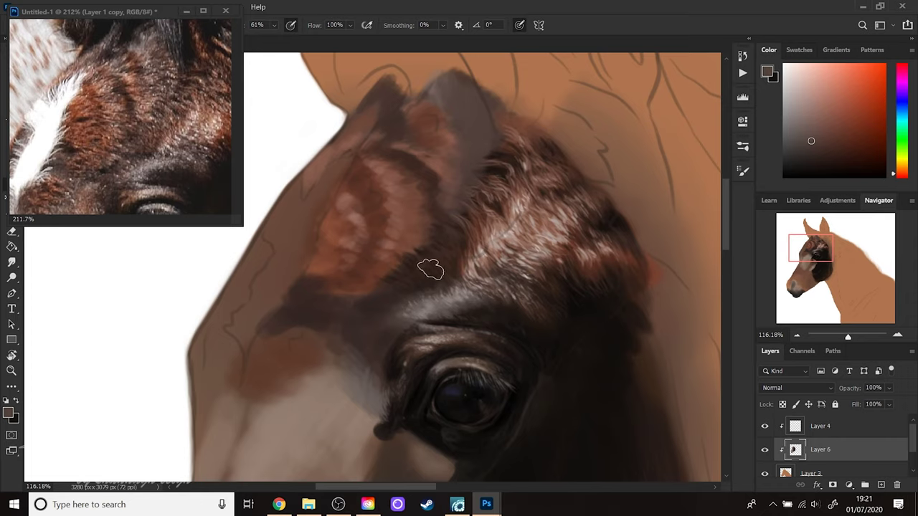
# - Define the dark edges of the peak at the top of the forehead in sampled dark brown with a 14 px brush
pyautogui.rightClick(464, 247)
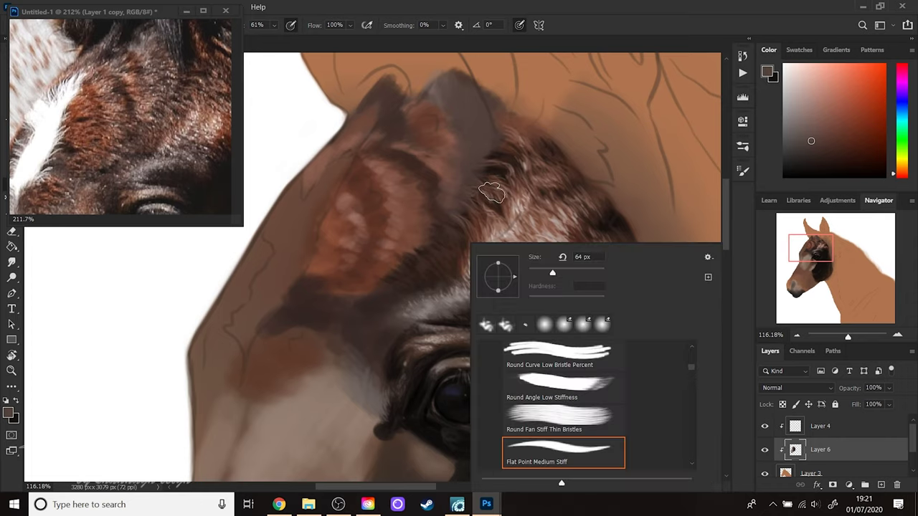
pyautogui.click(536, 273)
pyautogui.moveTo(535, 276); pyautogui.dragTo(537, 276)
pyautogui.press('Return')
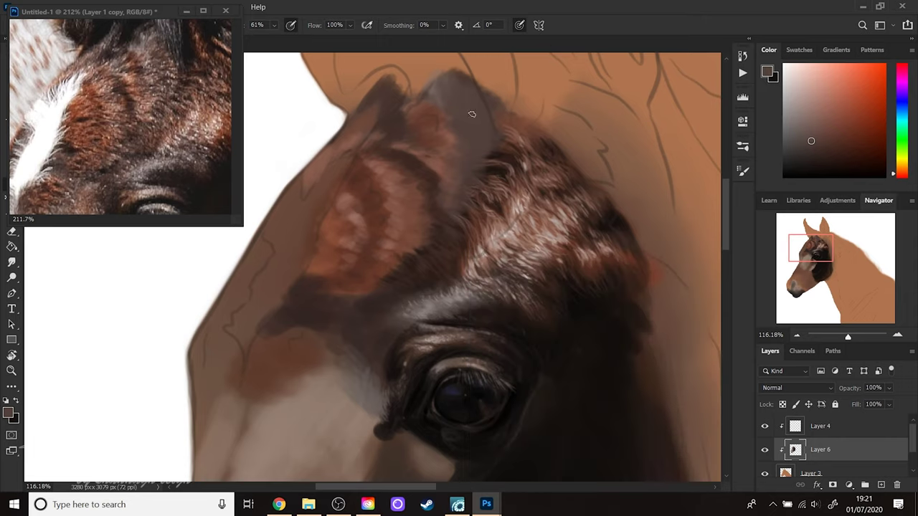
pyautogui.keyDown('alt'); pyautogui.click(422, 246); pyautogui.keyUp('alt')
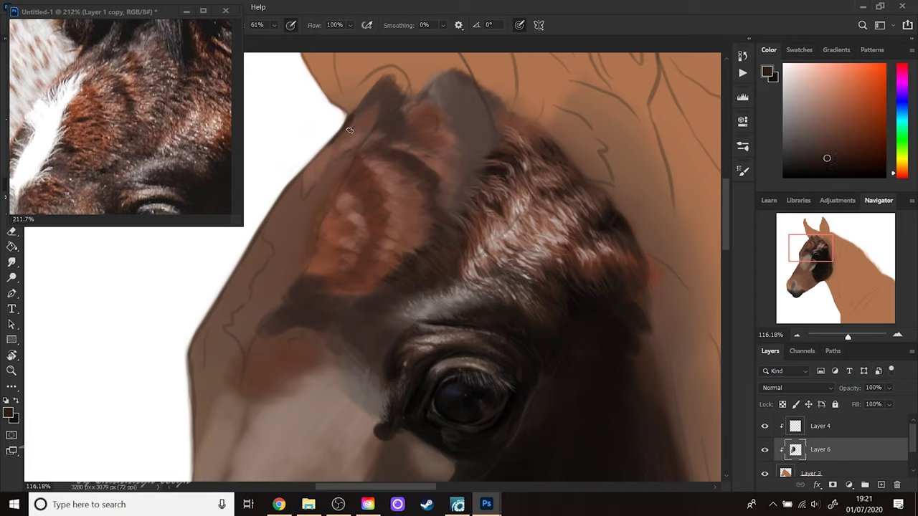
pyautogui.moveTo(391, 79); pyautogui.dragTo(401, 93)
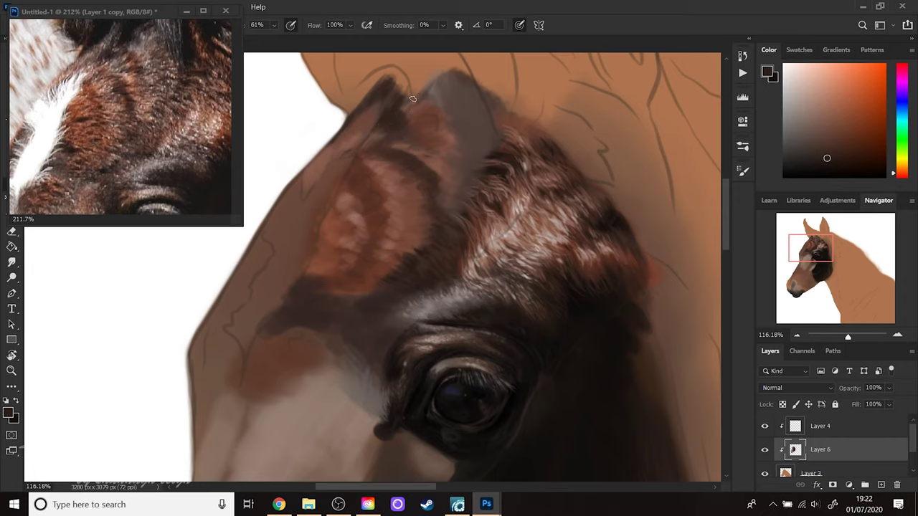
# - Sample a dark brown from the area just above the brow for painting the middle of the forehead
pyautogui.rightClick(433, 188)
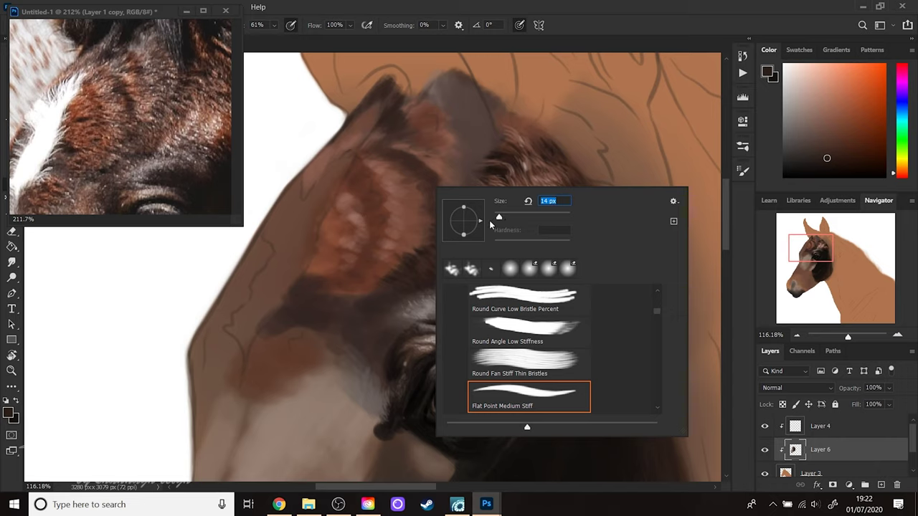
pyautogui.click(559, 37)
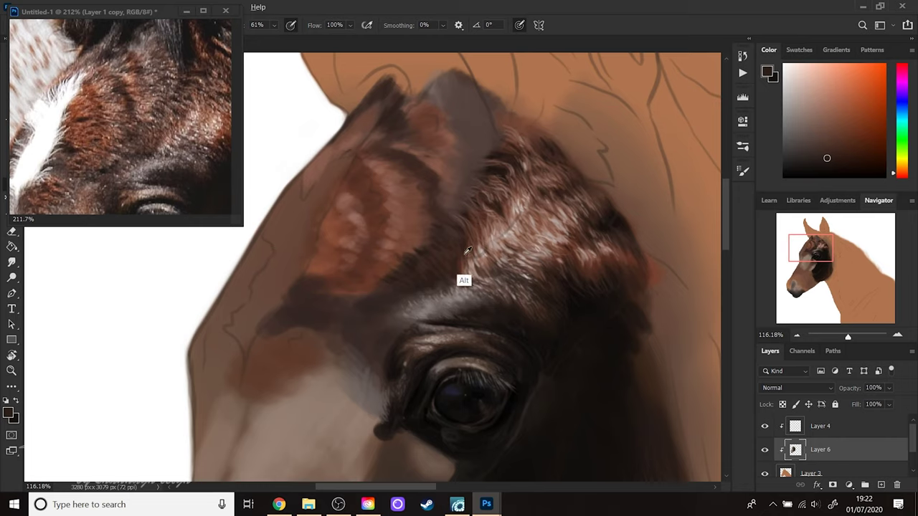
pyautogui.keyDown('alt'); pyautogui.click(458, 290); pyautogui.keyUp('alt')
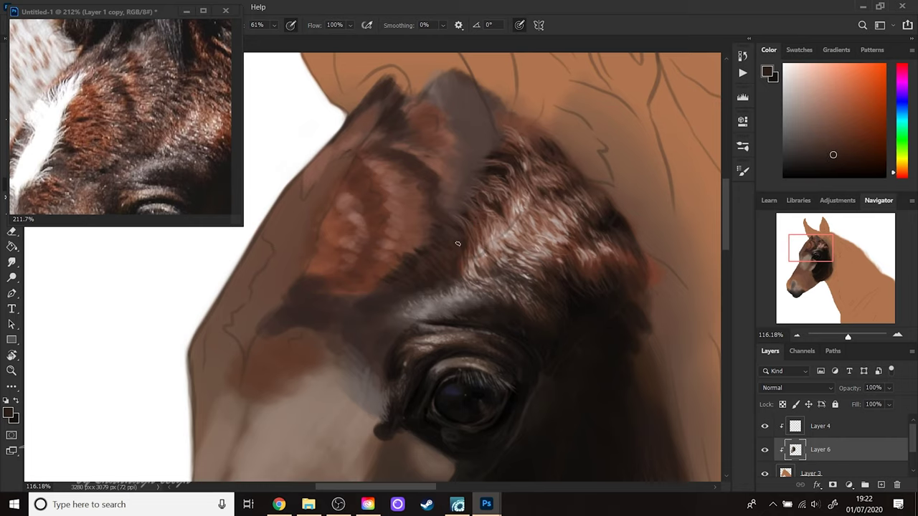